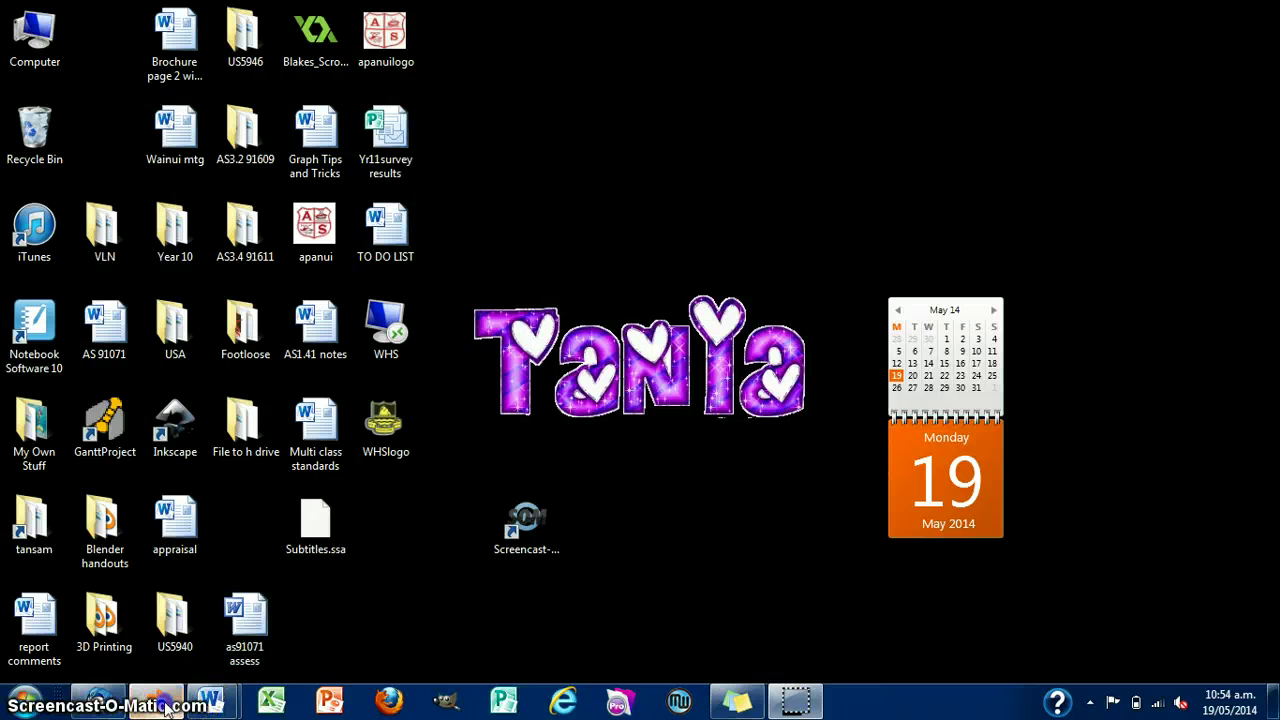
Switch to Blender and examine the finished name plate and key ring models from several angles and distances.
{"action": "left_click", "coordinate": [237, 585]}
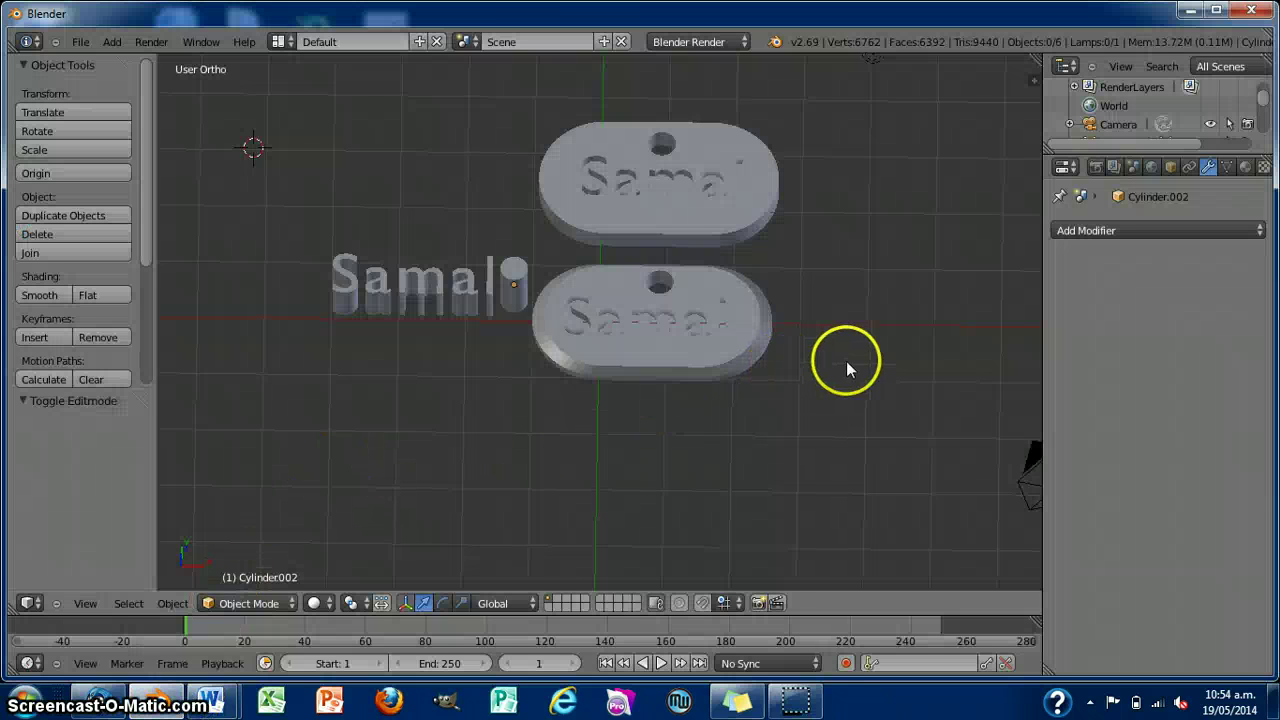
{"action": "mouse_move", "coordinate": [846, 368]}
{"action": "middle_mouse_down"}
{"action": "mouse_move", "coordinate": [847, 390]}
{"action": "mouse_move", "coordinate": [849, 291]}
{"action": "mouse_move", "coordinate": [871, 280]}
{"action": "mouse_move", "coordinate": [868, 262]}
{"action": "mouse_move", "coordinate": [836, 360]}
{"action": "middle_mouse_up"}
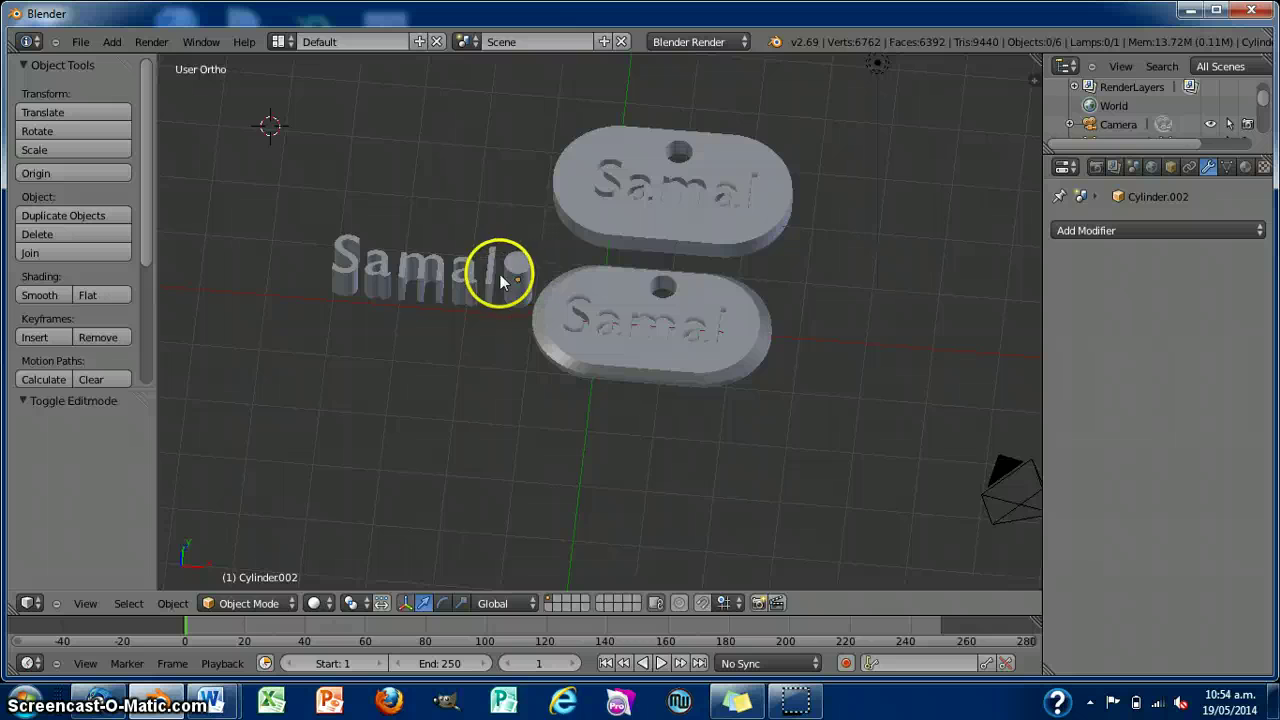
{"action": "mouse_move", "coordinate": [891, 335]}
{"action": "middle_mouse_down"}
{"action": "mouse_move", "coordinate": [894, 292]}
{"action": "mouse_move", "coordinate": [894, 347]}
{"action": "middle_mouse_up"}
{"action": "scroll", "coordinate": [869, 335], "scroll_direction": "up", "scroll_amount": 2}
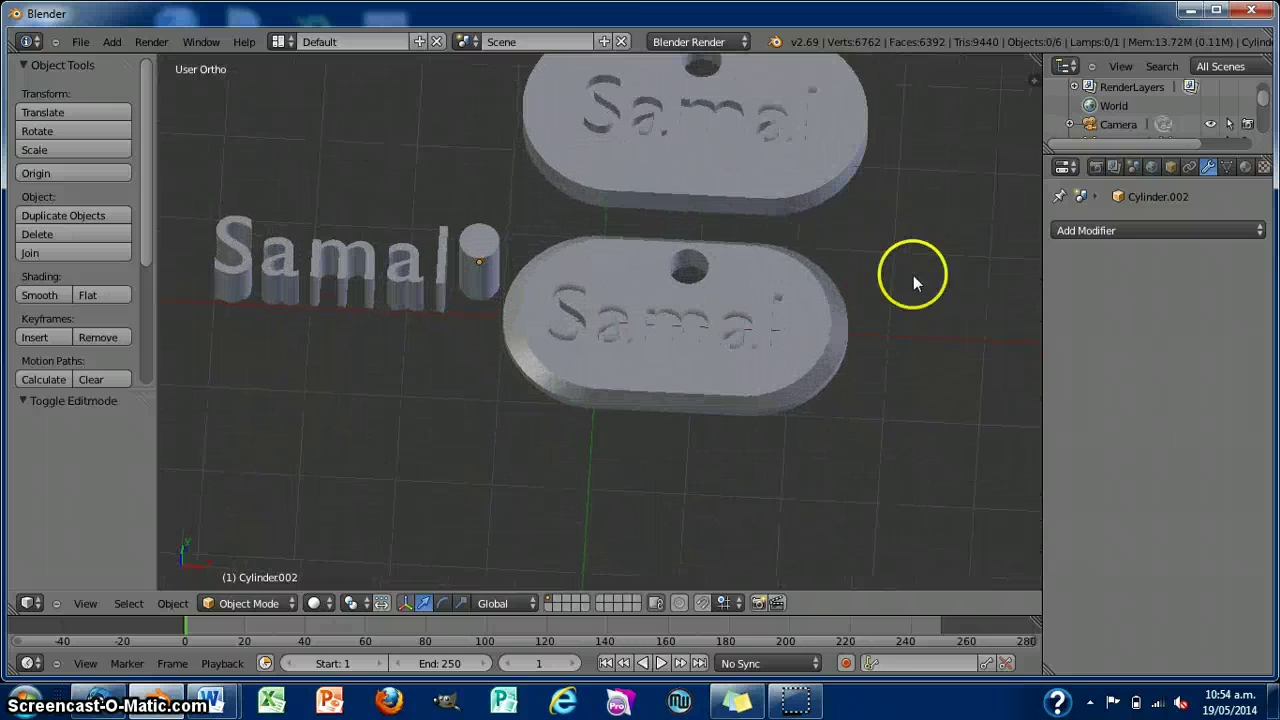
{"action": "scroll", "coordinate": [918, 292], "scroll_direction": "down", "scroll_amount": 3}
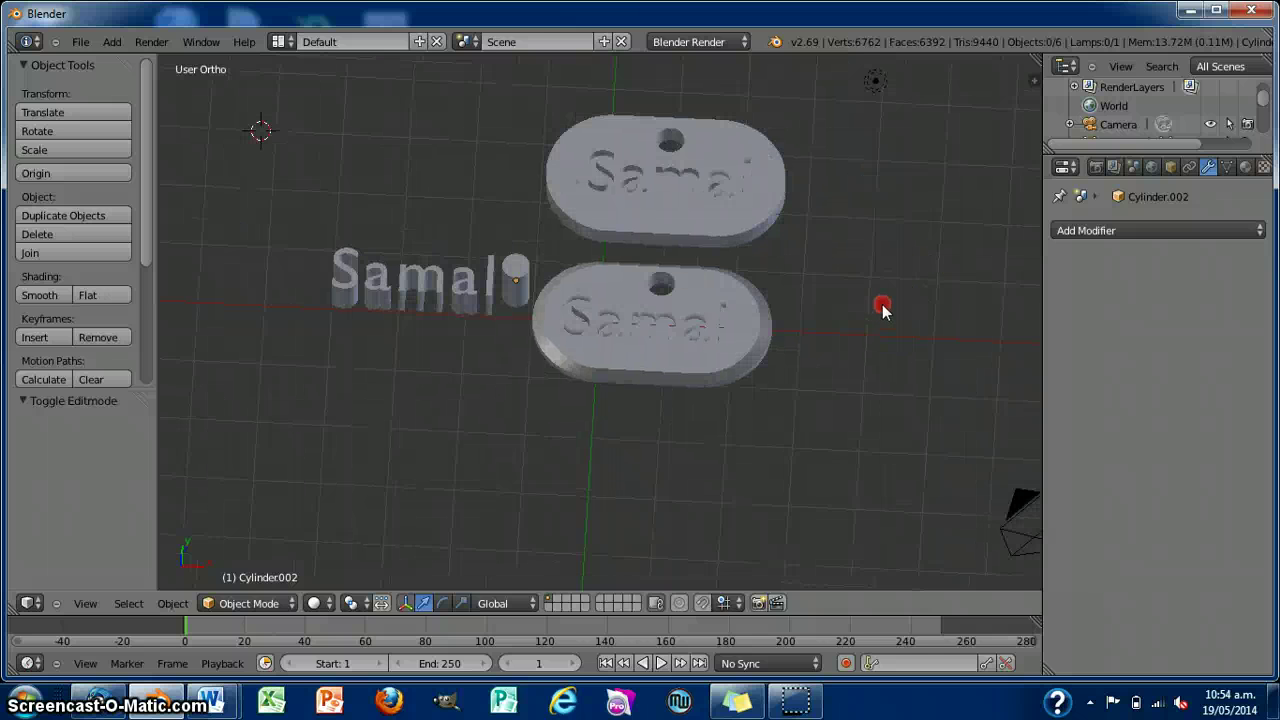
{"action": "middle_click_drag", "start_coordinate": [882, 310], "coordinate": [894, 283]}
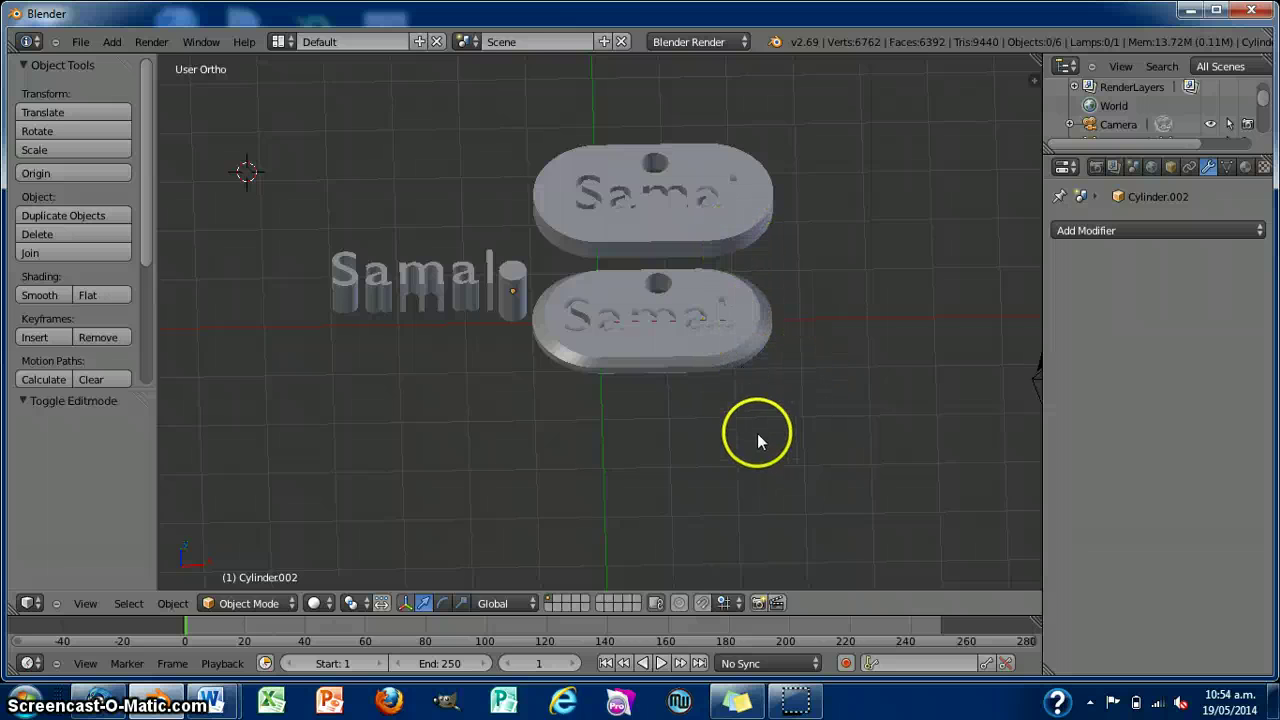
{"action": "scroll", "coordinate": [757, 431], "scroll_direction": "up", "scroll_amount": 1}
{"action": "middle_click_drag", "start_coordinate": [860, 431], "coordinate": [849, 471]}
{"action": "scroll", "coordinate": [854, 425], "scroll_direction": "down", "scroll_amount": 3}
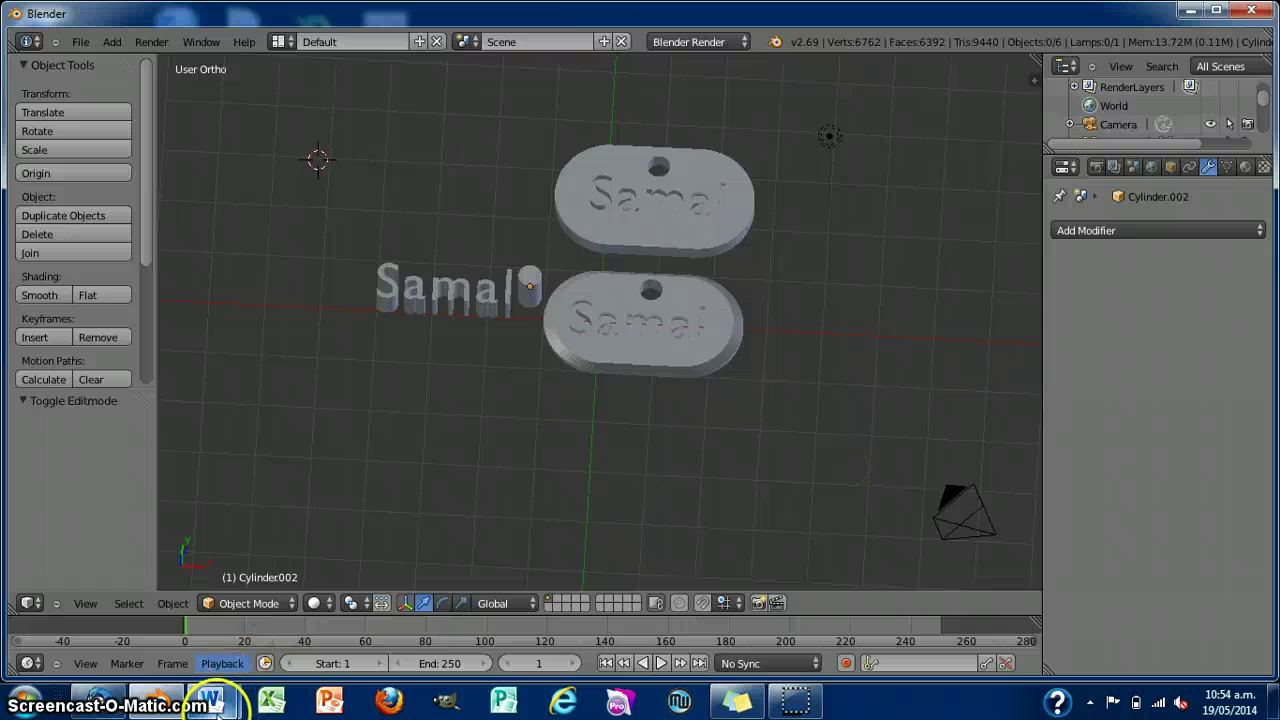
Switch to Word to read the Name Plate and Key Ring Tutorials notes, then return to Blender.
{"action": "mouse_move", "coordinate": [214, 703]}
{"action": "left_click", "coordinate": [195, 615]}
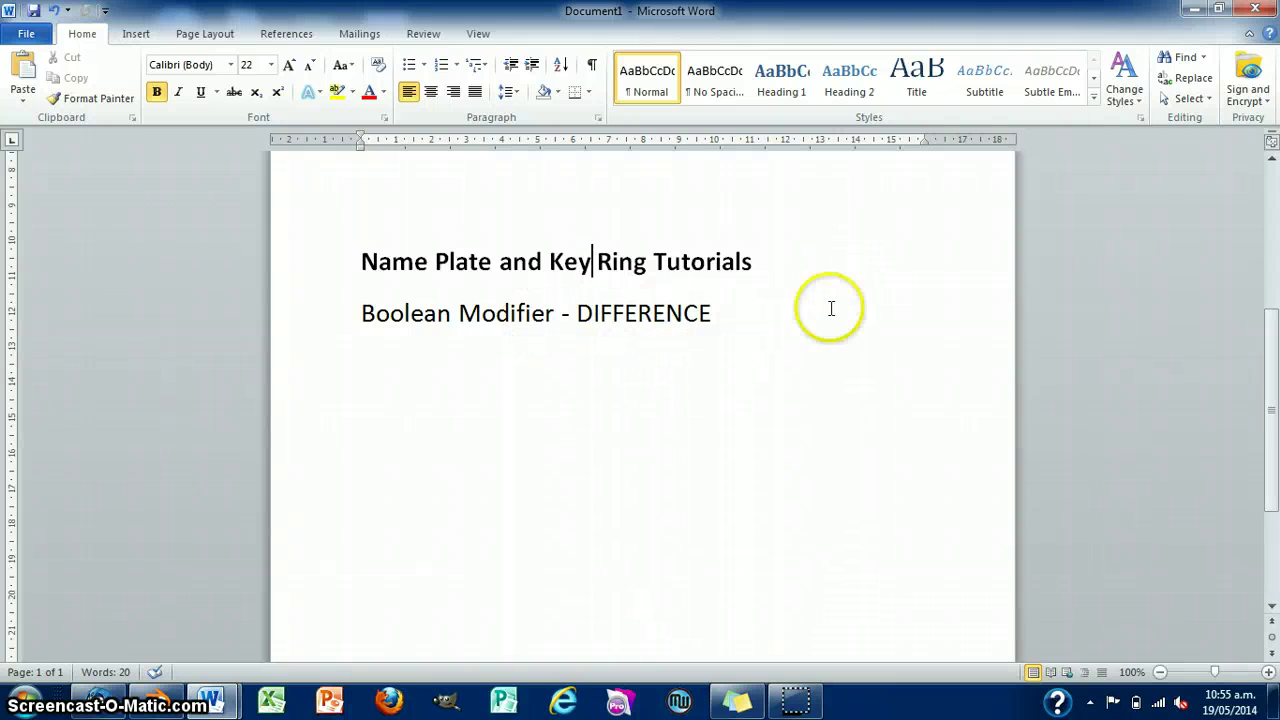
{"action": "left_click", "coordinate": [1190, 10]}
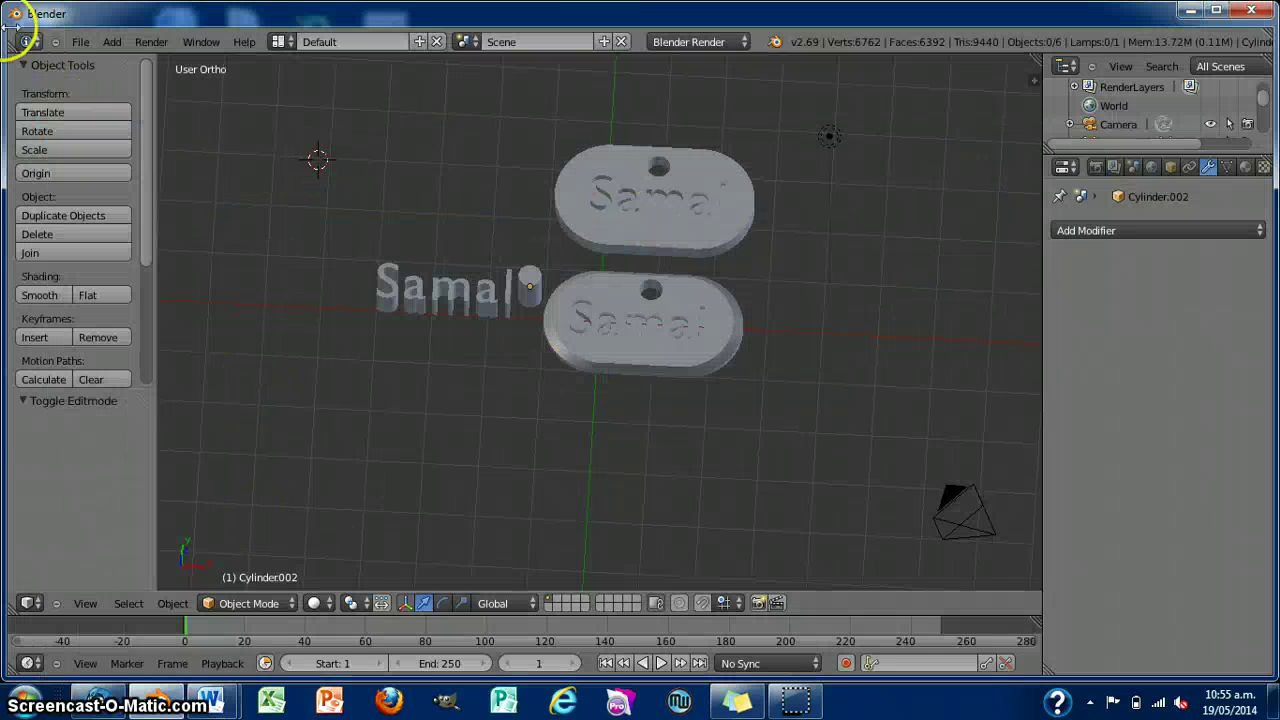
Start a new scene and delete the default cube.
{"action": "left_click", "coordinate": [81, 47]}
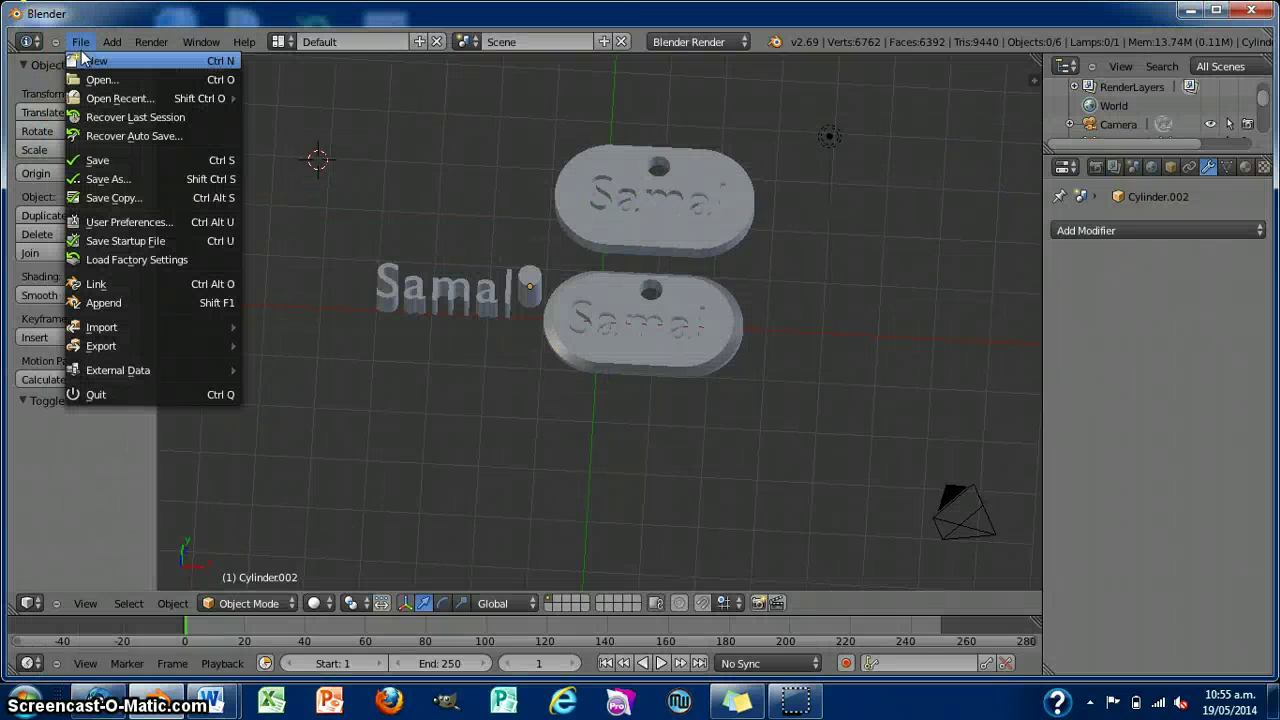
{"action": "left_click", "coordinate": [85, 56]}
{"action": "left_click", "coordinate": [85, 67]}
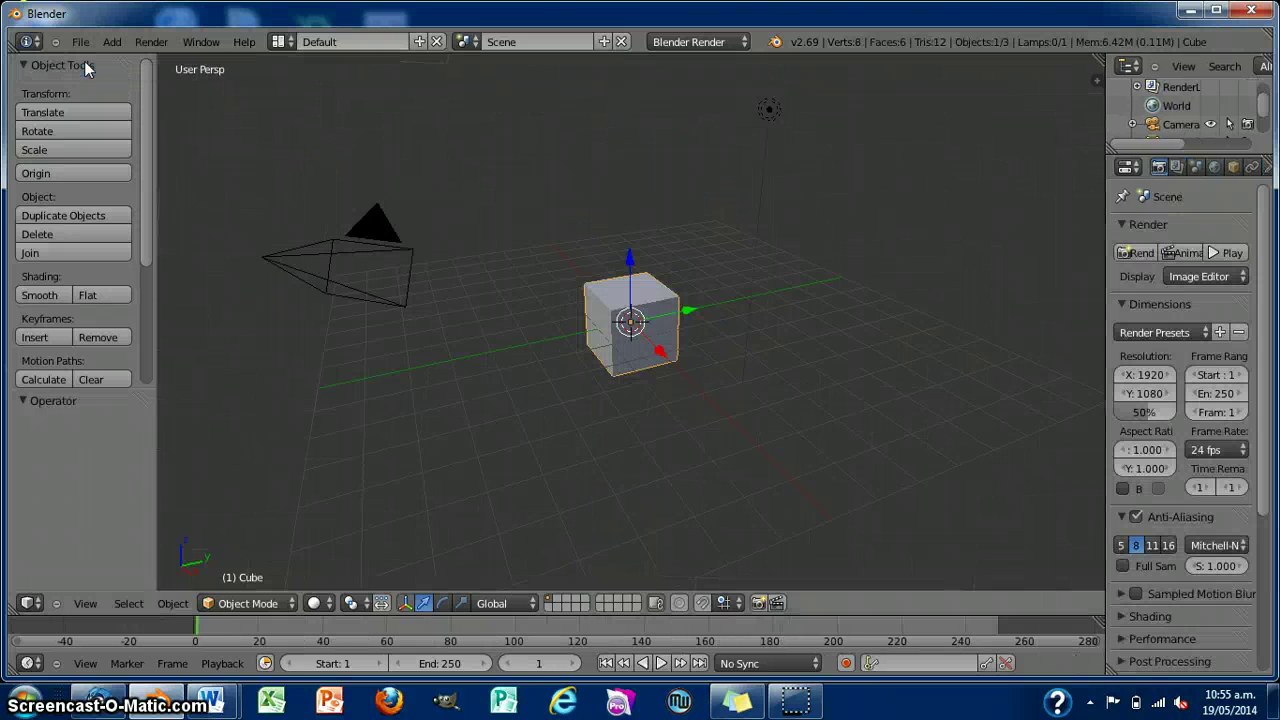
{"action": "key", "text": "x"}
{"action": "left_click", "coordinate": [402, 274]}
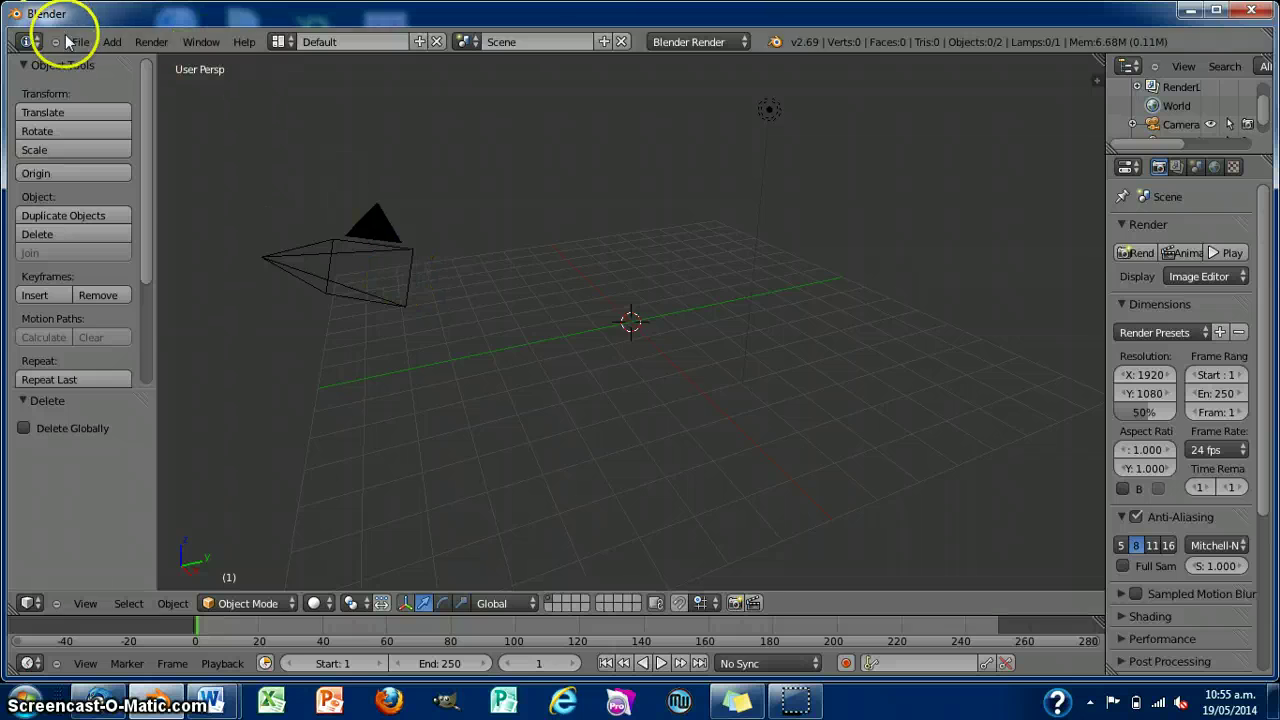
Add a mesh cylinder with 64 vertices, radius 1.000 and depth 2.000.
{"action": "left_click", "coordinate": [112, 41]}
{"action": "mouse_move", "coordinate": [140, 66]}
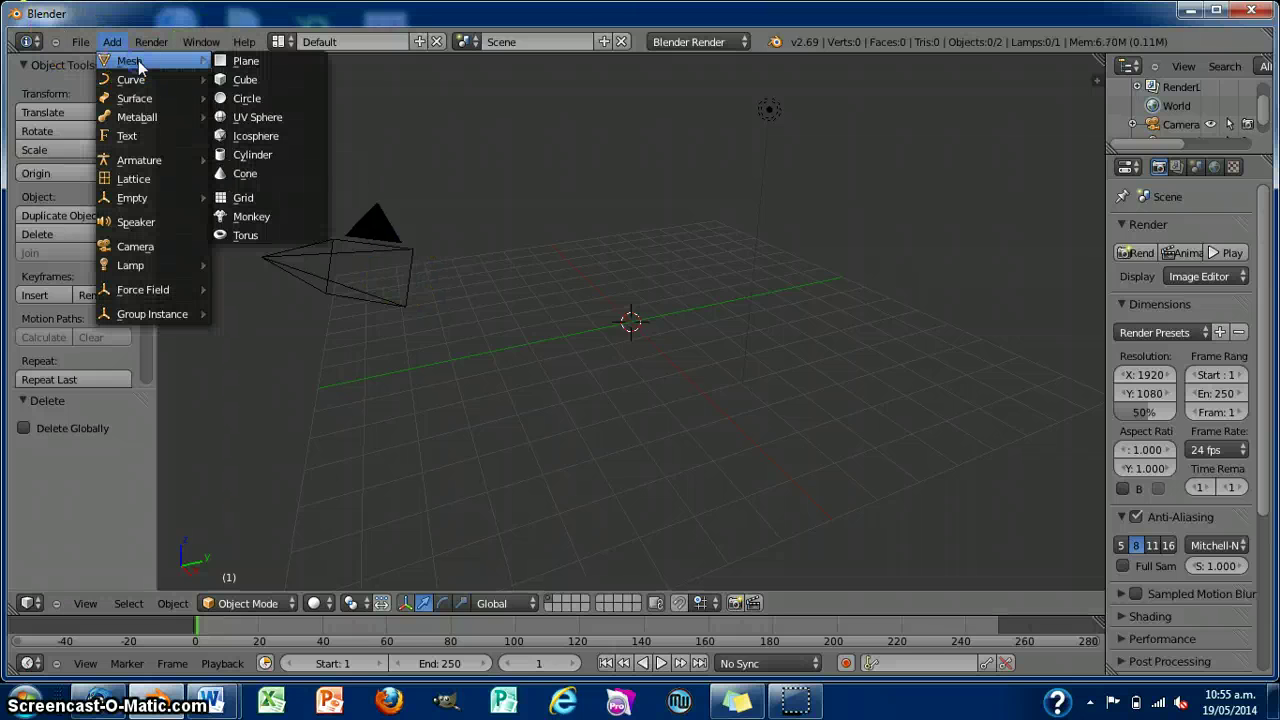
{"action": "left_click", "coordinate": [260, 157]}
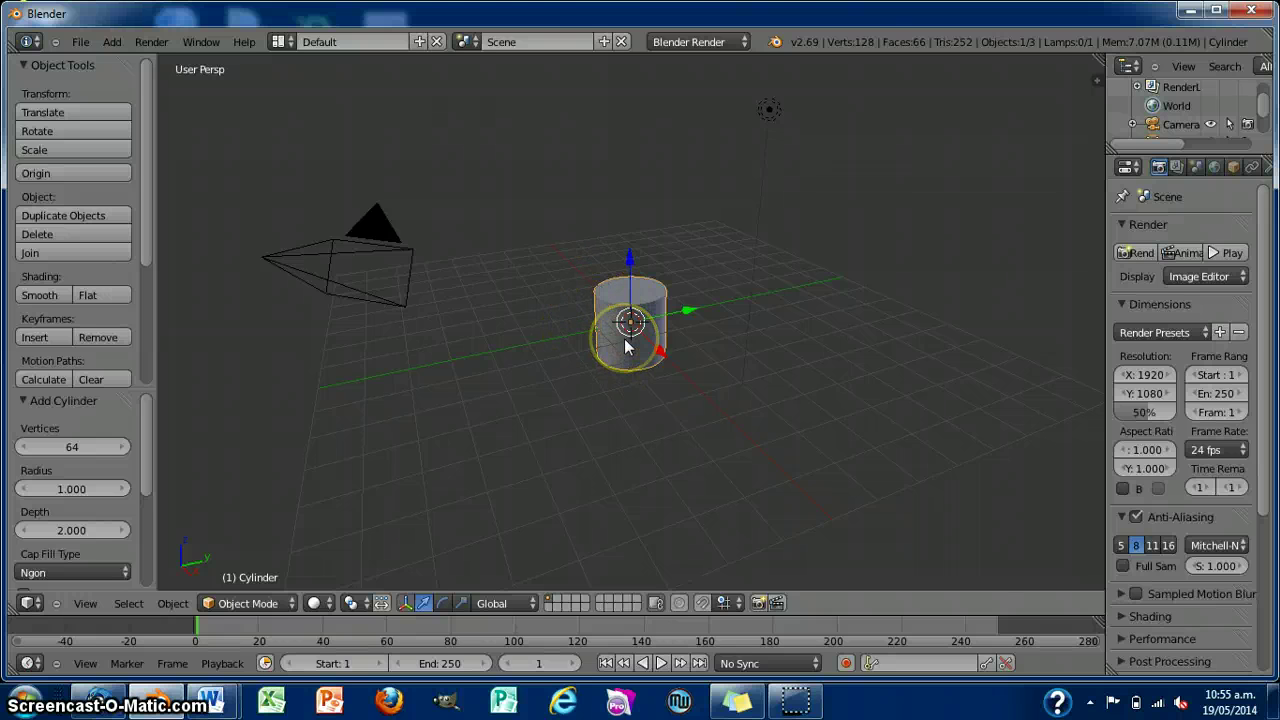
Flatten the cylinder into a disc by scaling it along Z to about 0.221.
{"action": "scroll", "coordinate": [624, 338], "scroll_direction": "up", "scroll_amount": 5}
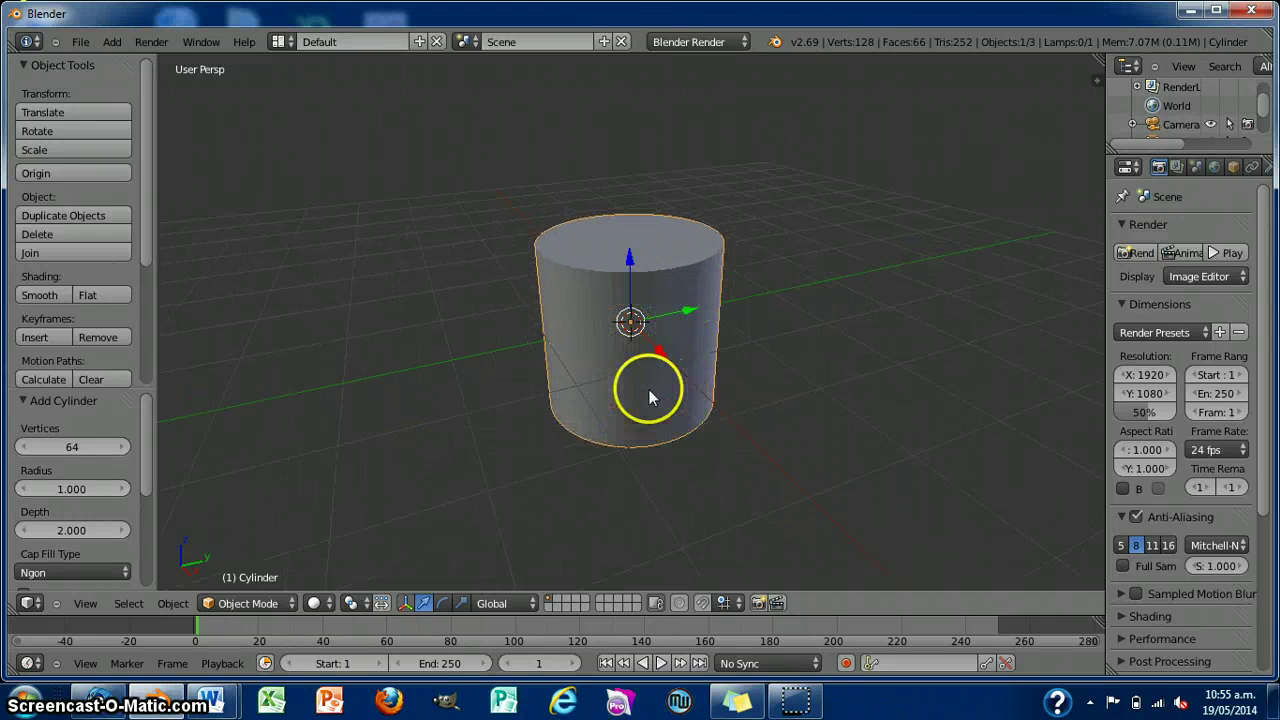
{"action": "scroll", "coordinate": [649, 397], "scroll_direction": "up", "scroll_amount": 1}
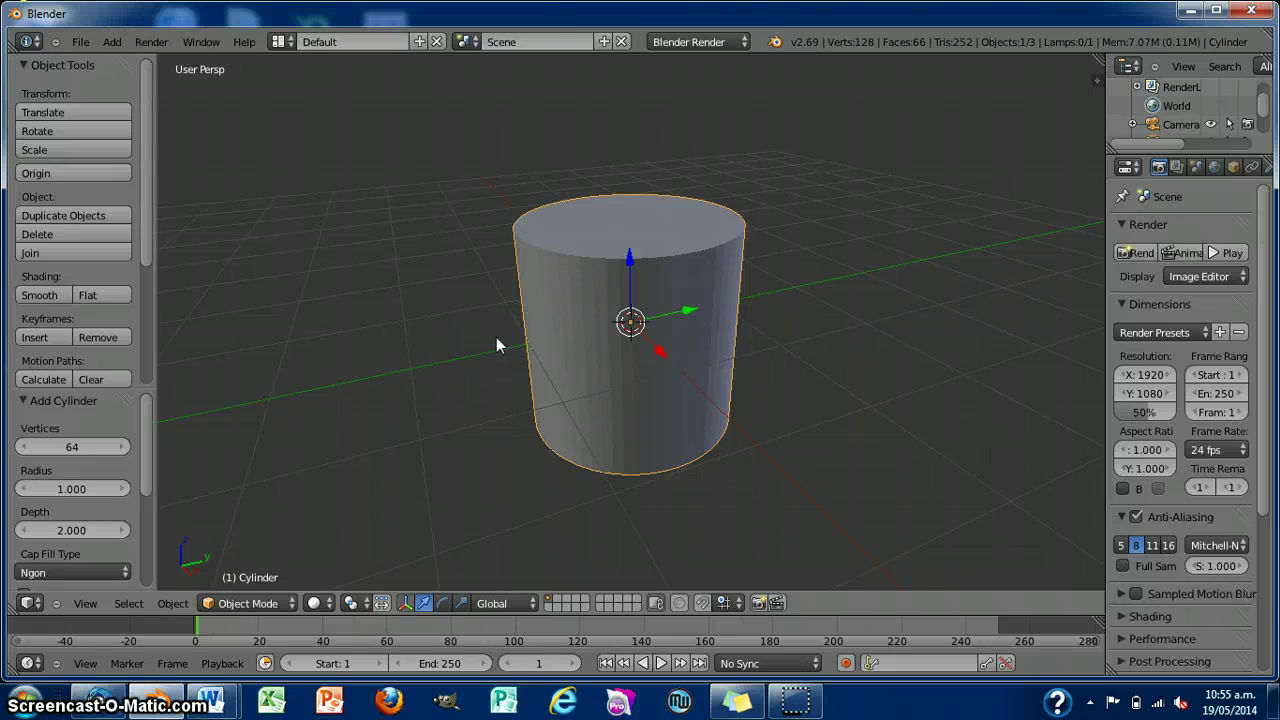
{"action": "key", "text": "s"}
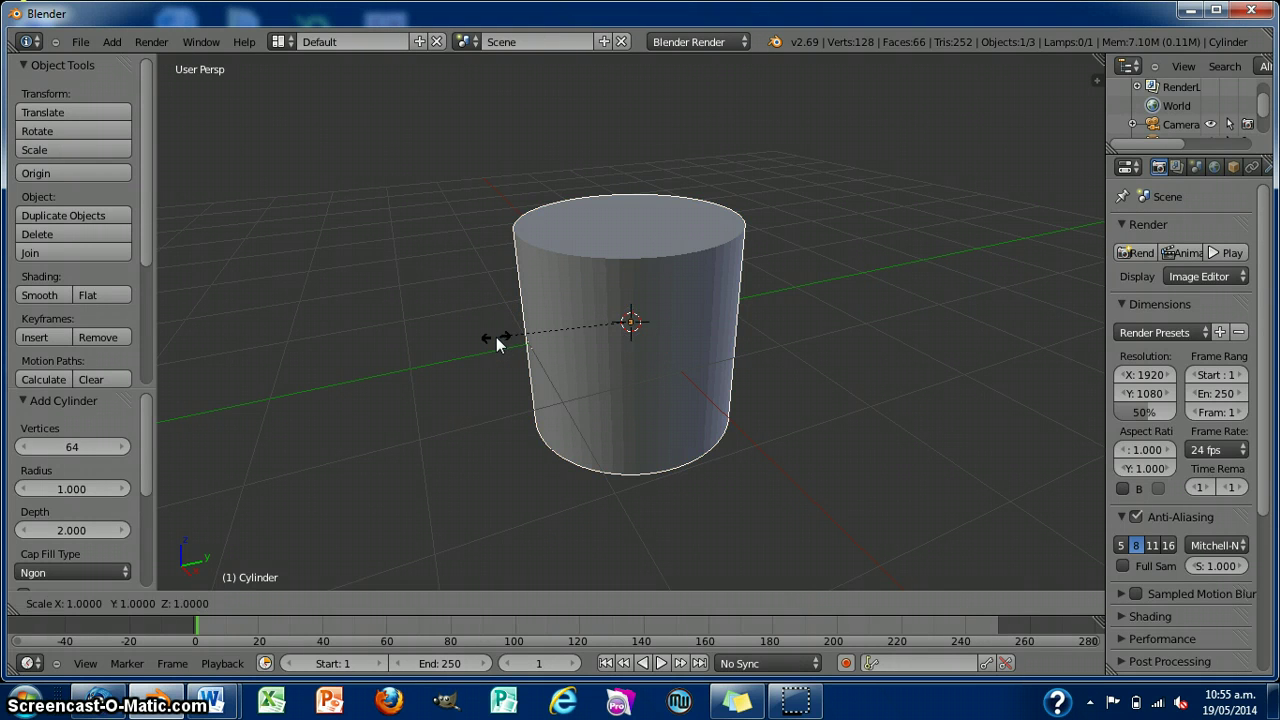
{"action": "key", "text": "z"}
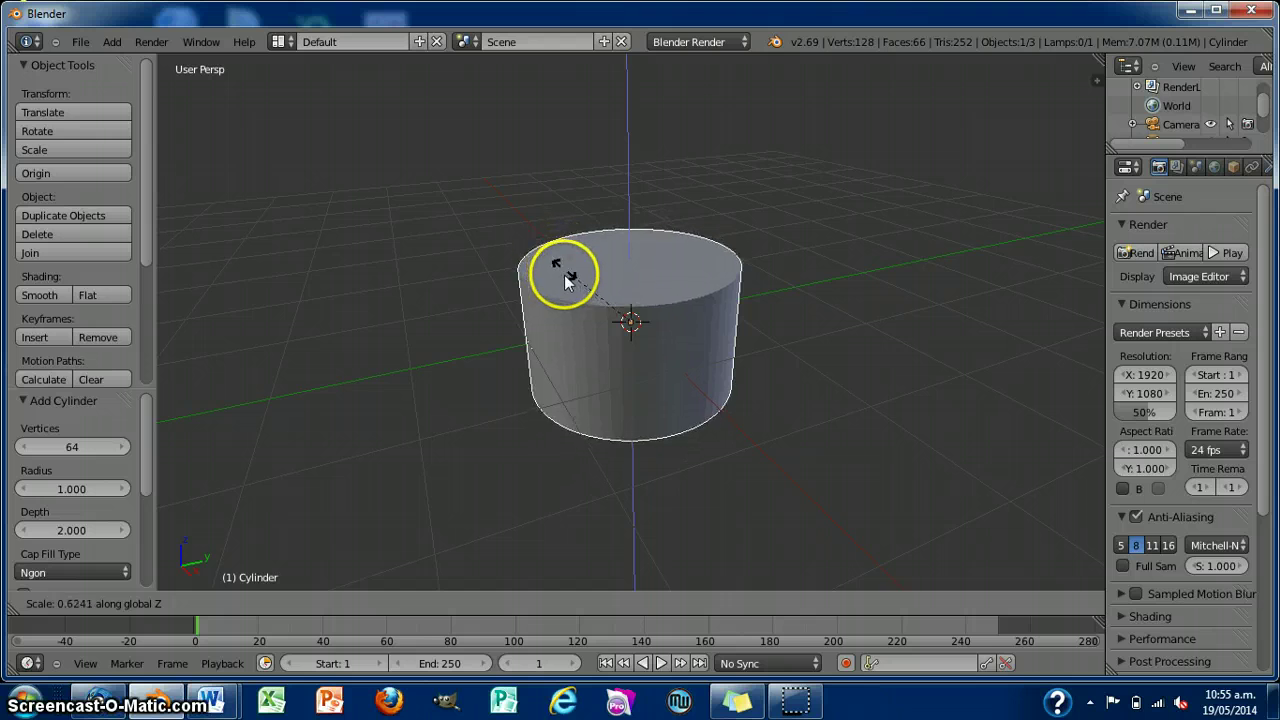
{"action": "left_click", "coordinate": [603, 314]}
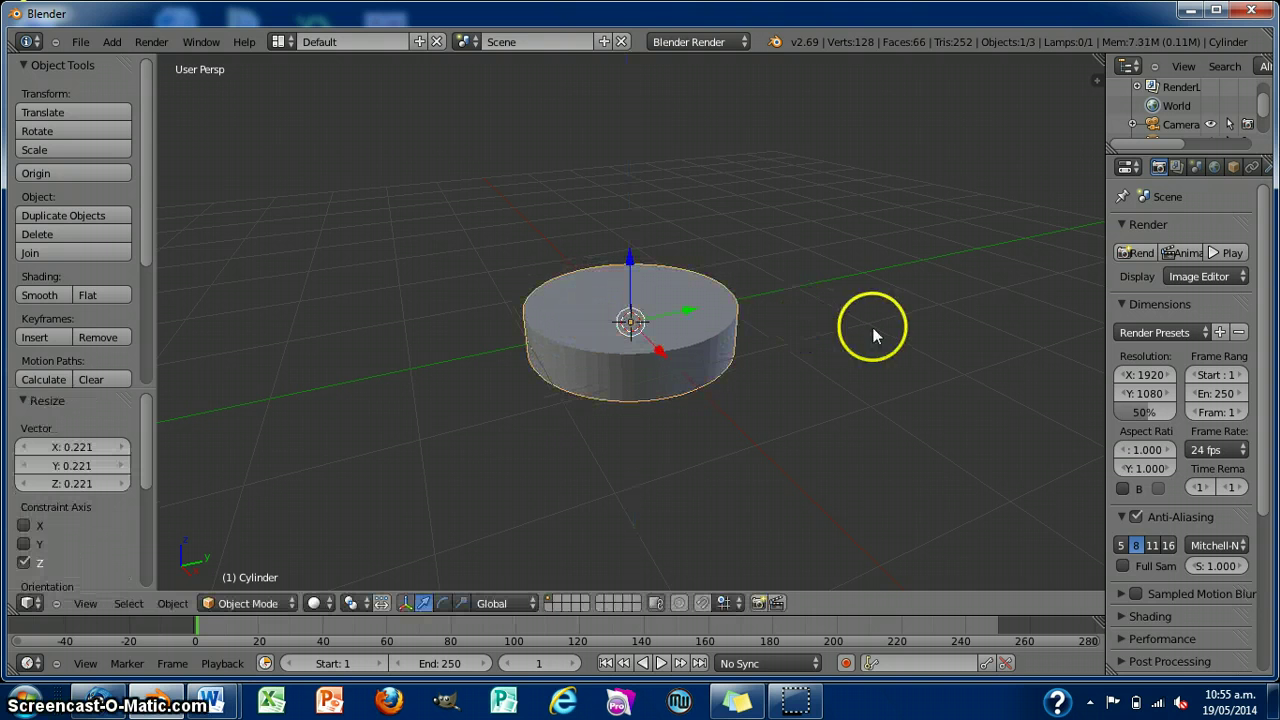
Enter Edit Mode on the disc in top orthographic view and deselect all of its geometry.
{"action": "middle_click_drag", "start_coordinate": [873, 335], "coordinate": [980, 346]}
{"action": "middle_click_drag", "start_coordinate": [851, 423], "coordinate": [866, 466]}
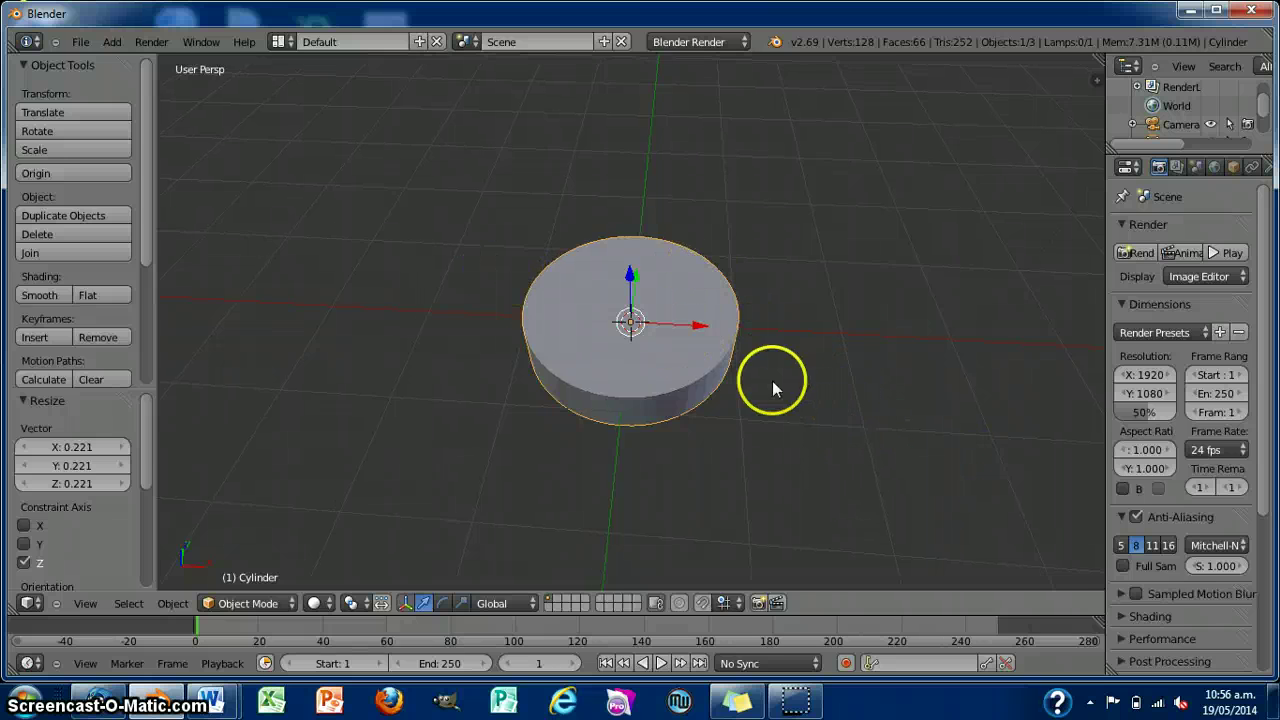
{"action": "middle_click_drag", "start_coordinate": [773, 382], "coordinate": [773, 418]}
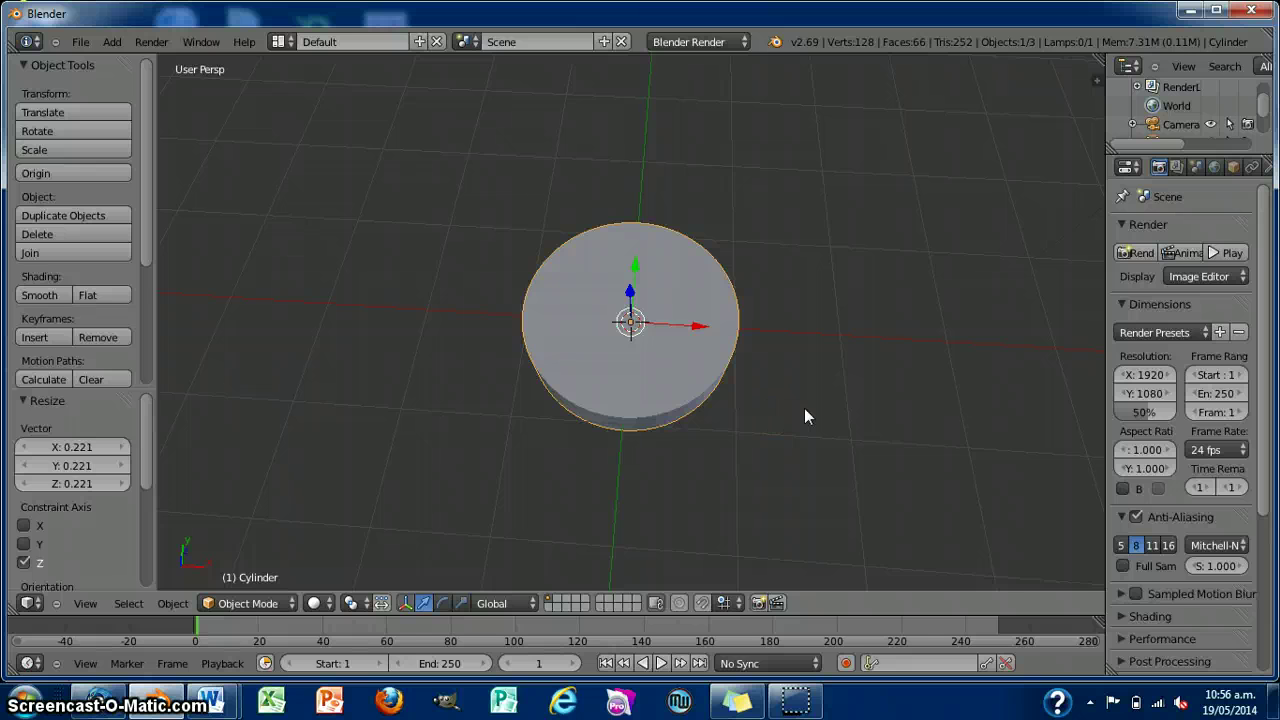
{"action": "key", "text": "KP_7"}
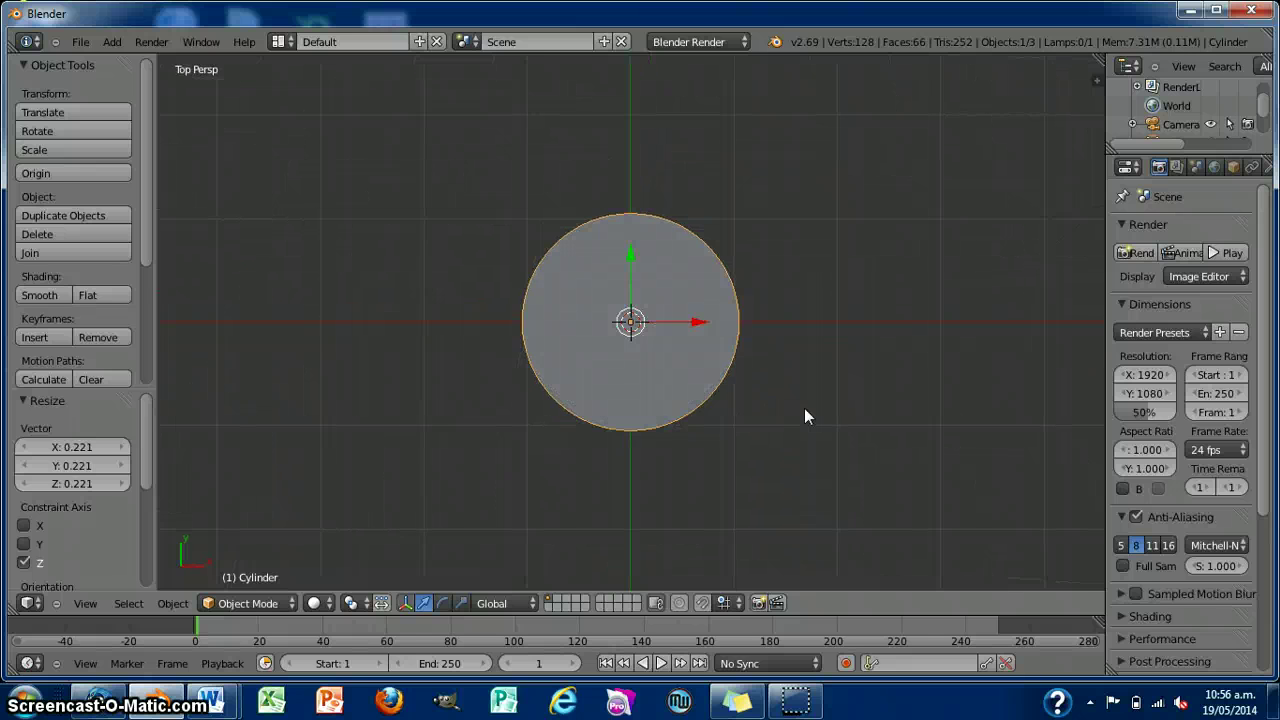
{"action": "key", "text": "KP_5"}
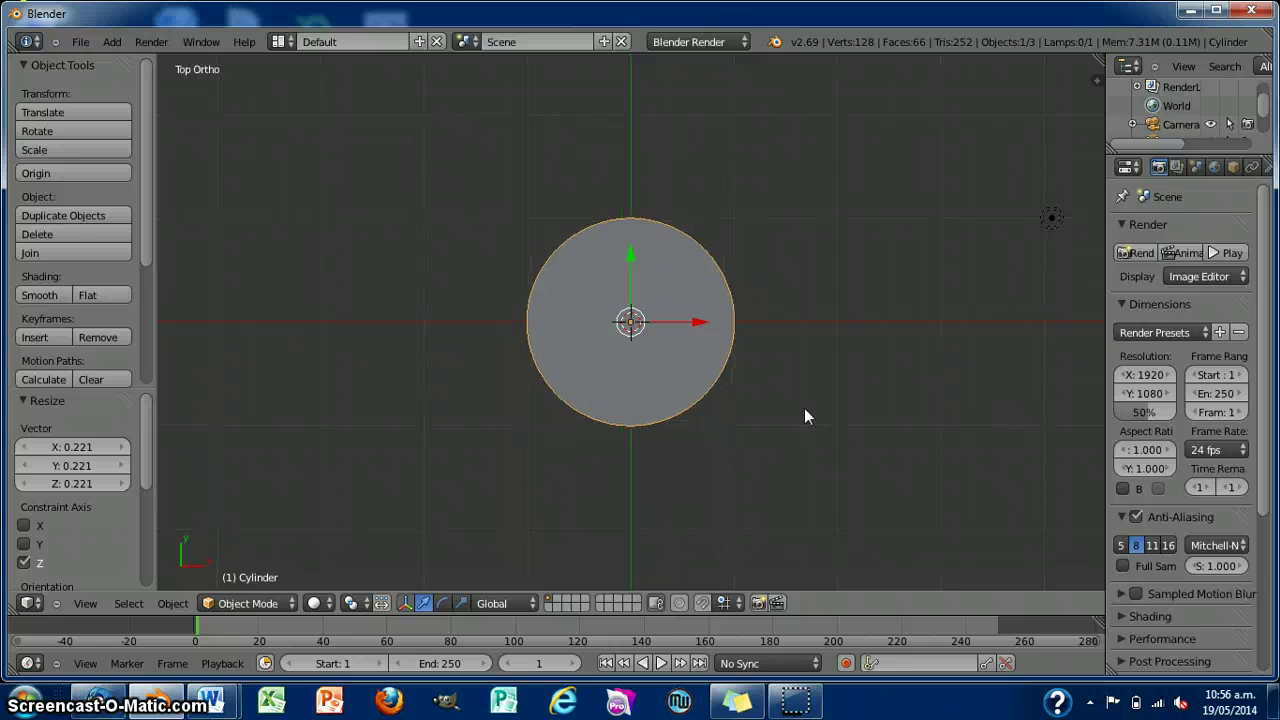
{"action": "scroll", "coordinate": [780, 415], "scroll_direction": "up", "scroll_amount": 2}
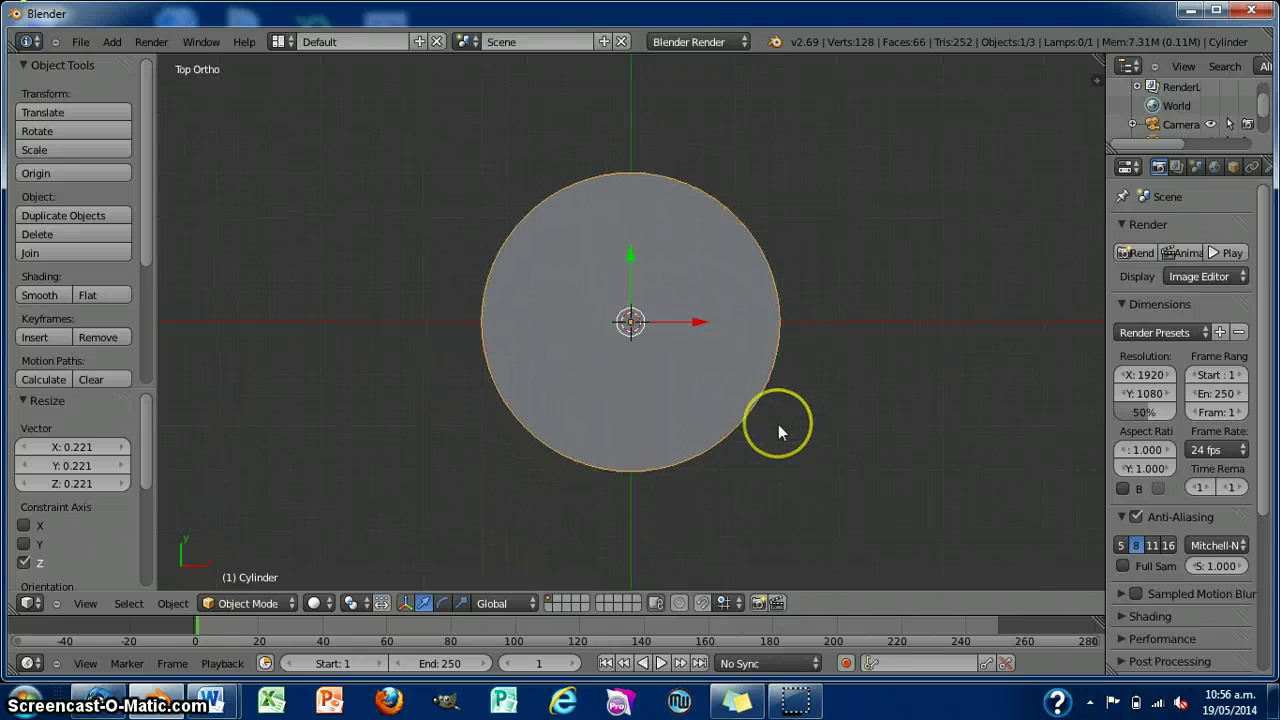
{"action": "scroll", "coordinate": [778, 388], "scroll_direction": "up", "scroll_amount": 1}
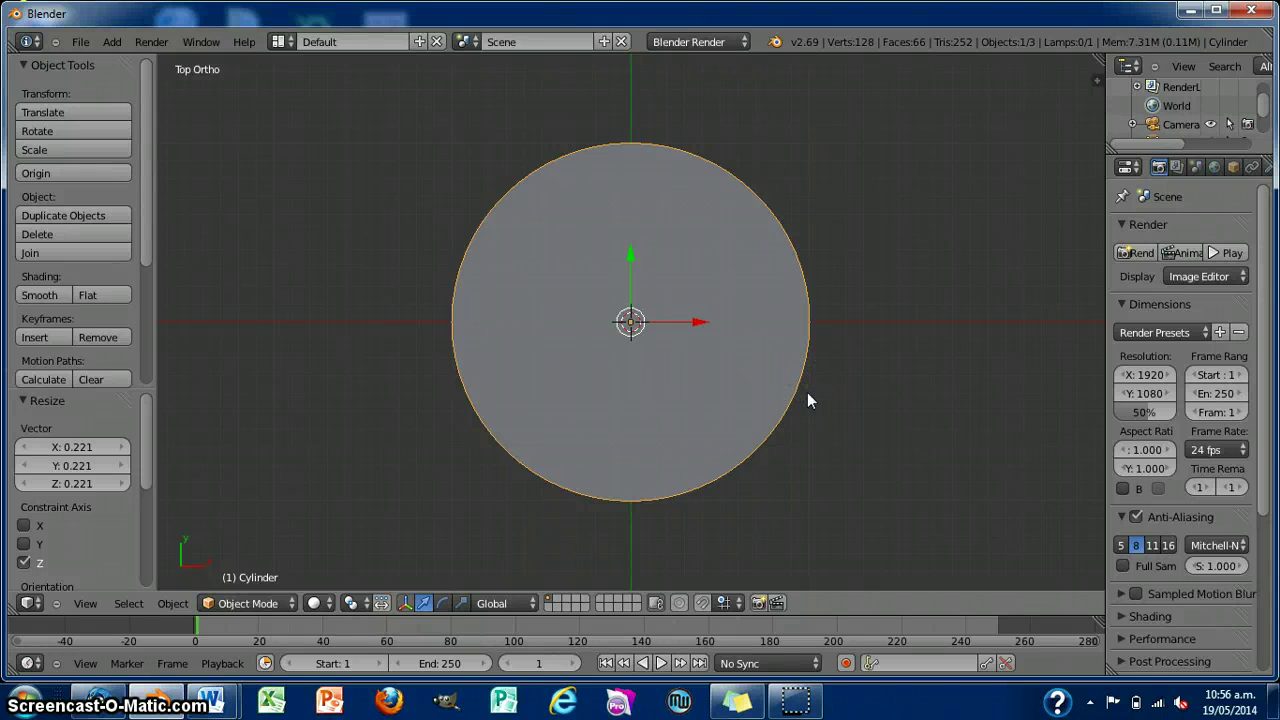
{"action": "key", "text": "Tab"}
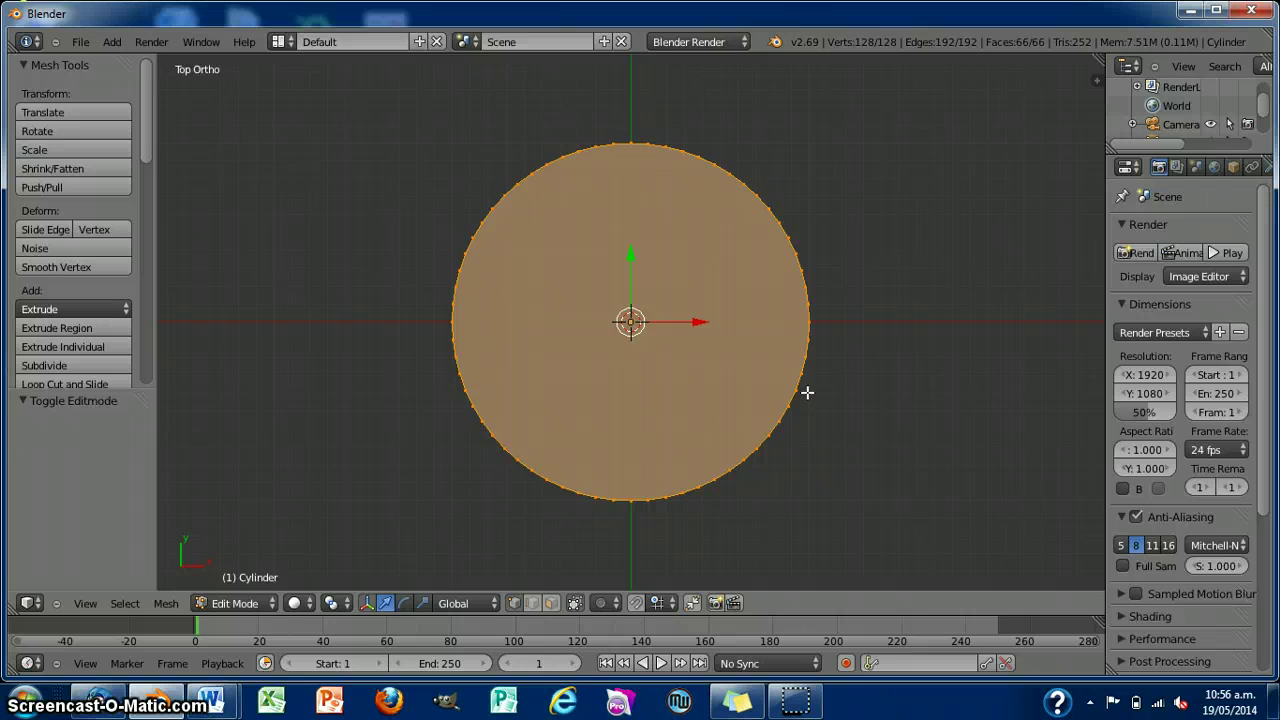
{"action": "key", "text": "a"}
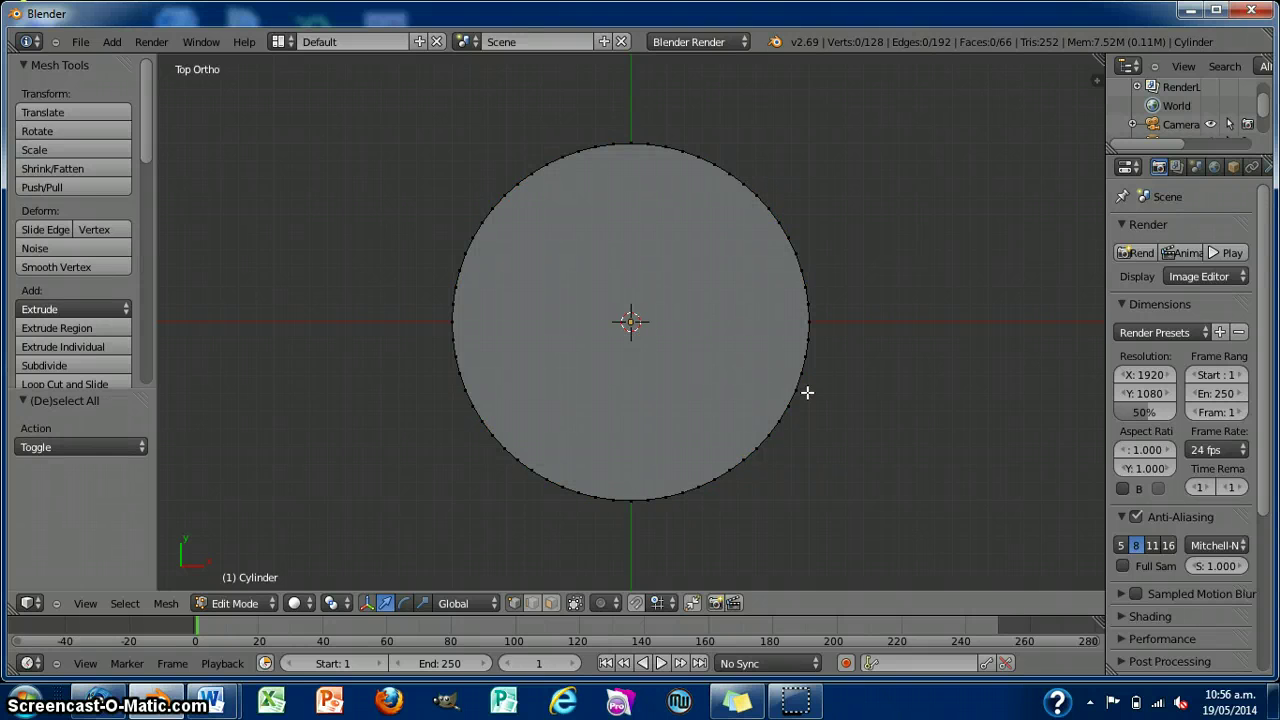
Turn off limiting the selection to visible geometry and use vertex selection mode.
{"action": "left_click", "coordinate": [576, 606]}
{"action": "left_click", "coordinate": [532, 603]}
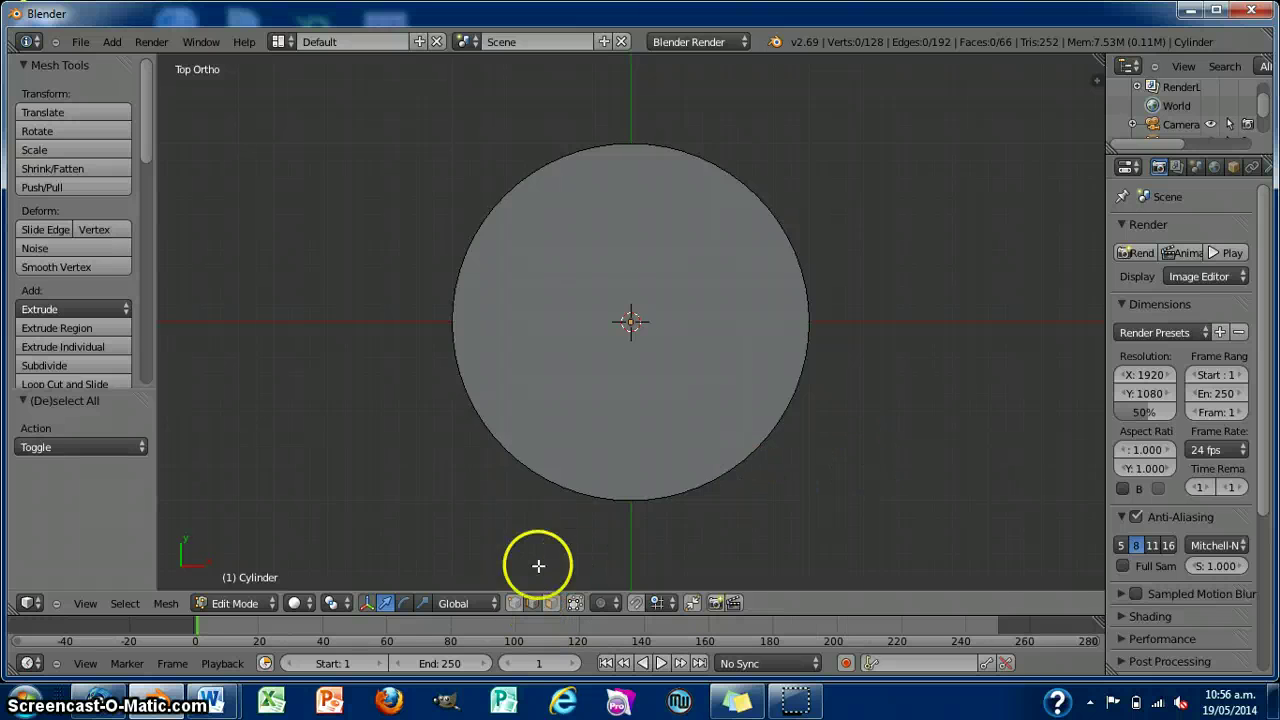
{"action": "left_click", "coordinate": [513, 601]}
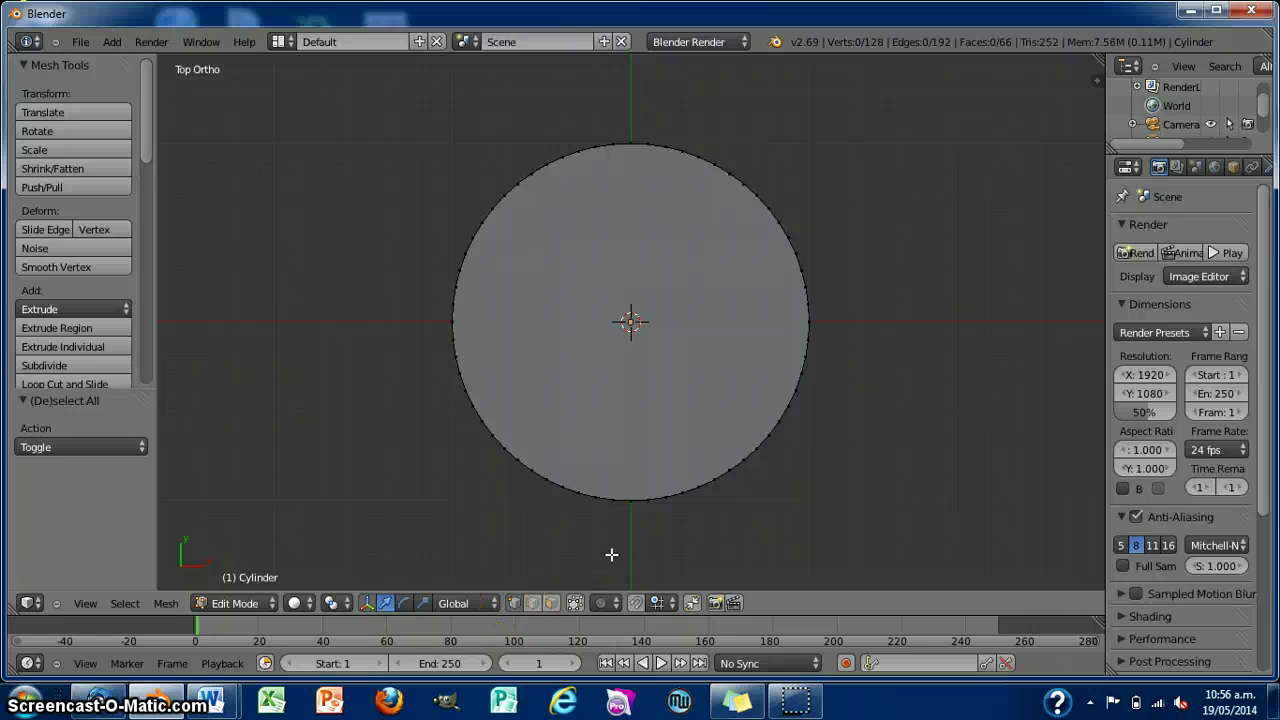
Box-select the vertices of the disc's right half and move them about 1.543 along X to form an elongated plate.
{"action": "key", "text": "b"}
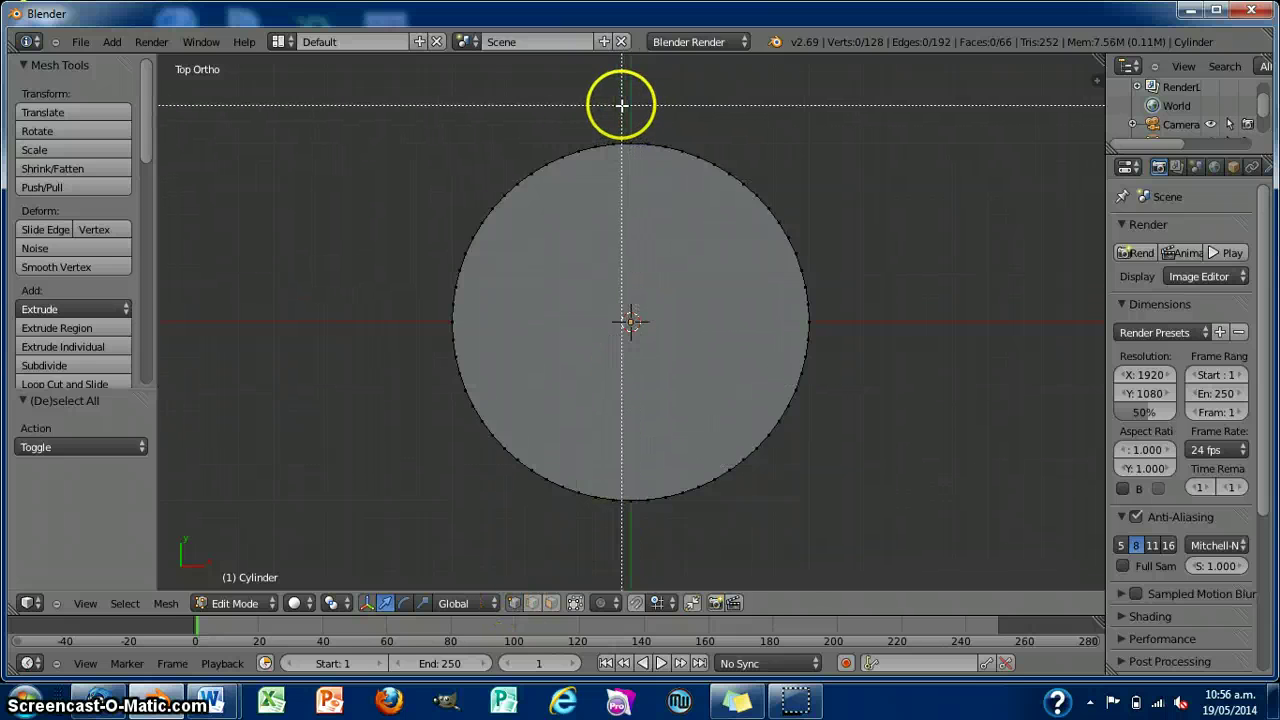
{"action": "left_click_drag", "start_coordinate": [622, 104], "coordinate": [826, 543]}
{"action": "mouse_move", "coordinate": [954, 423]}
{"action": "middle_mouse_down"}
{"action": "mouse_move", "coordinate": [951, 471]}
{"action": "mouse_move", "coordinate": [952, 411]}
{"action": "middle_mouse_up"}
{"action": "key", "text": "KP_7"}
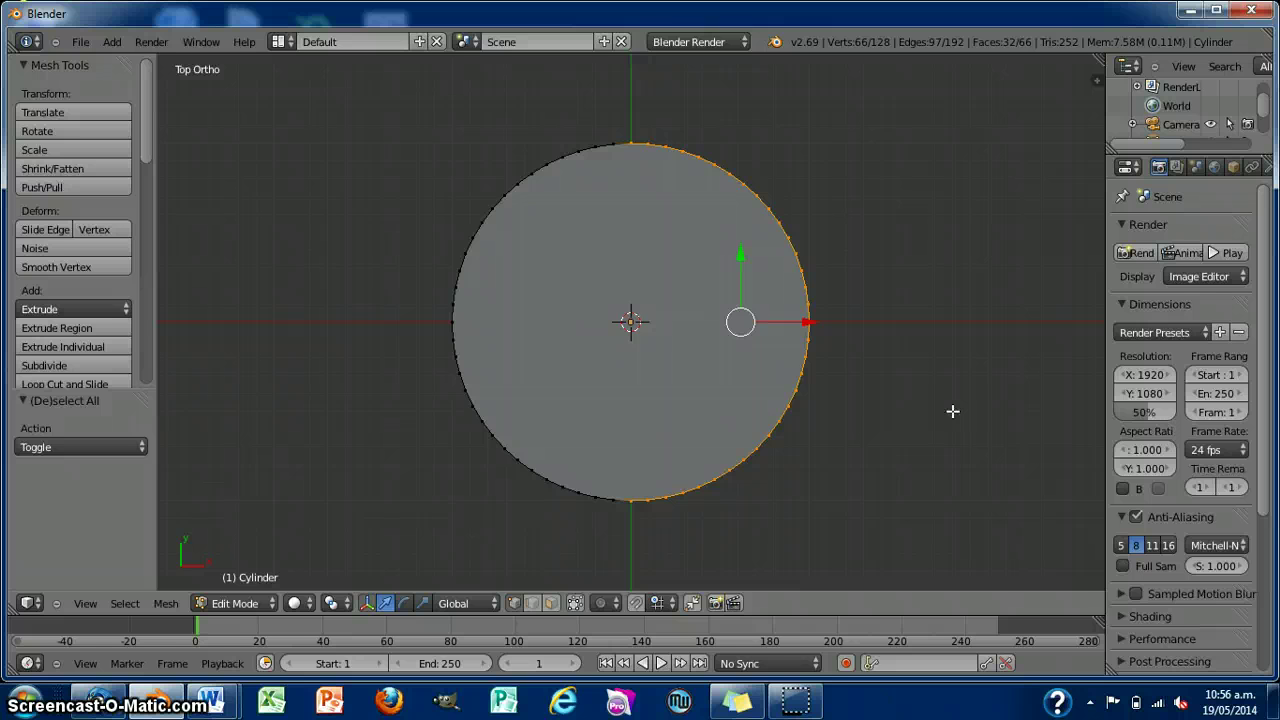
{"action": "left_click_drag", "start_coordinate": [812, 342], "coordinate": [1085, 338]}
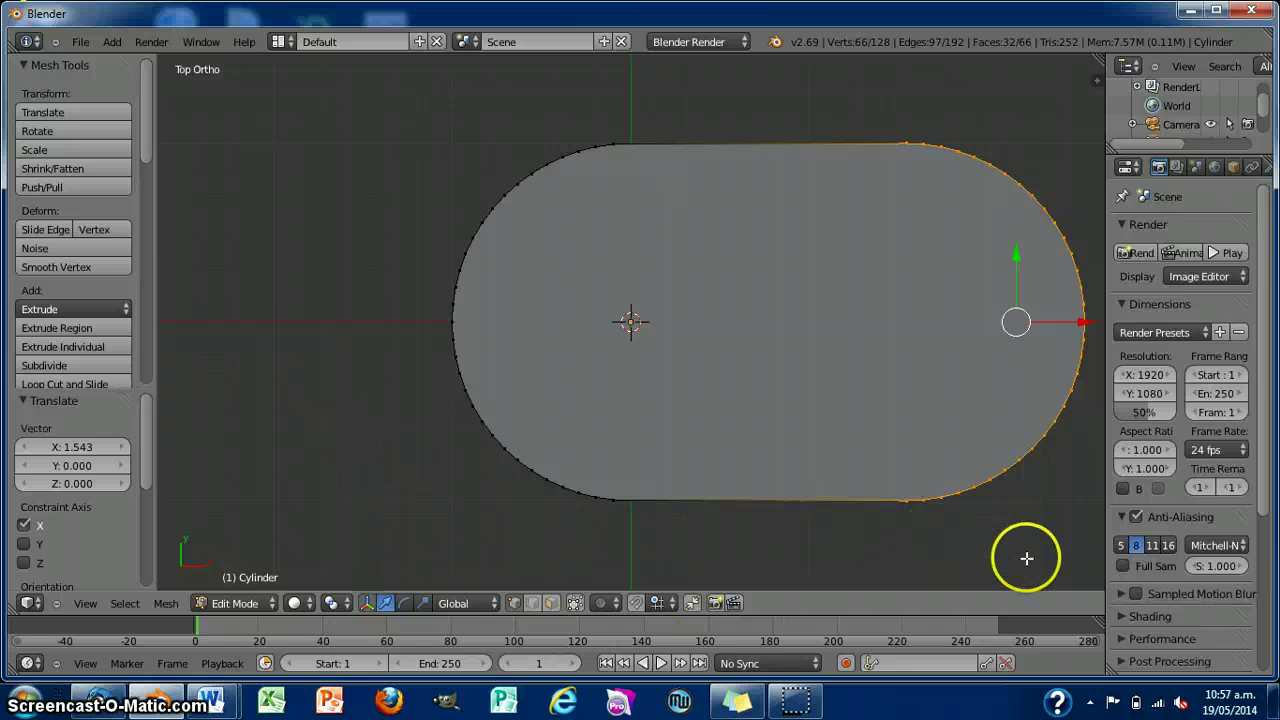
Box-select the vertices of the plate's upper half in top view and move them about 0.199 along Y.
{"action": "middle_click_drag", "start_coordinate": [1026, 558], "coordinate": [830, 540], "text": "shift"}
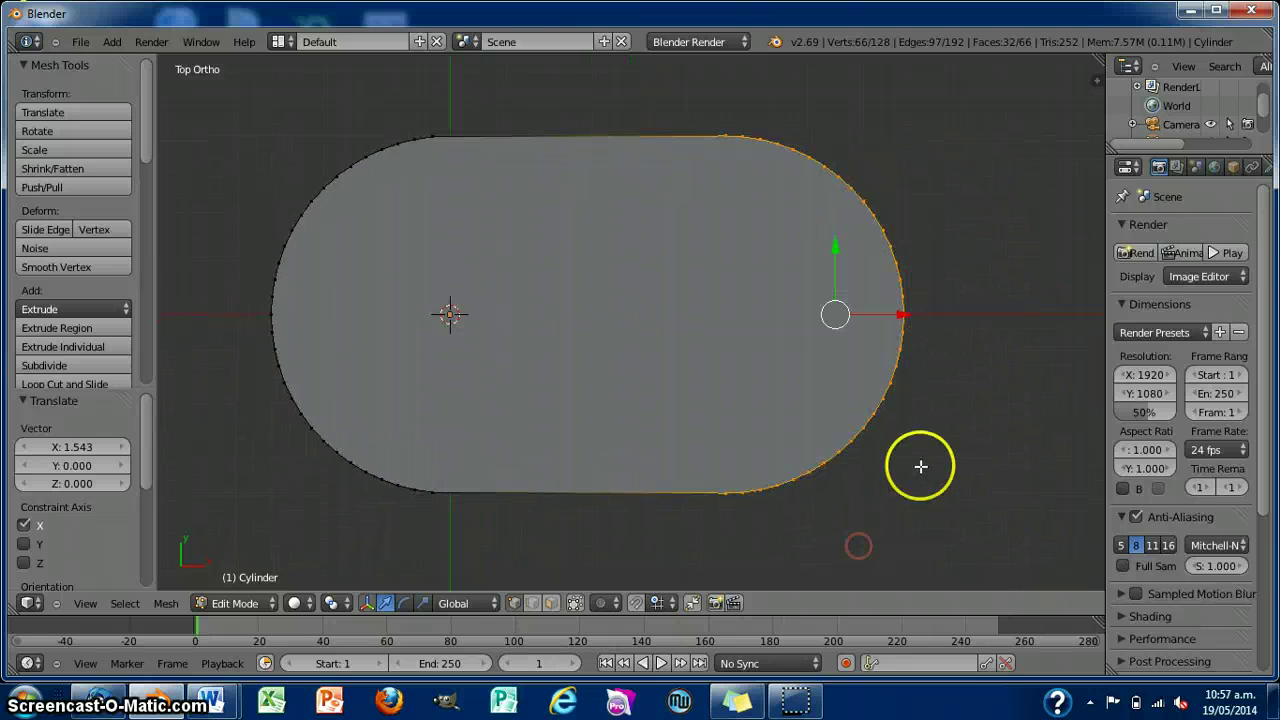
{"action": "middle_click_drag", "start_coordinate": [944, 497], "coordinate": [951, 500], "text": "shift"}
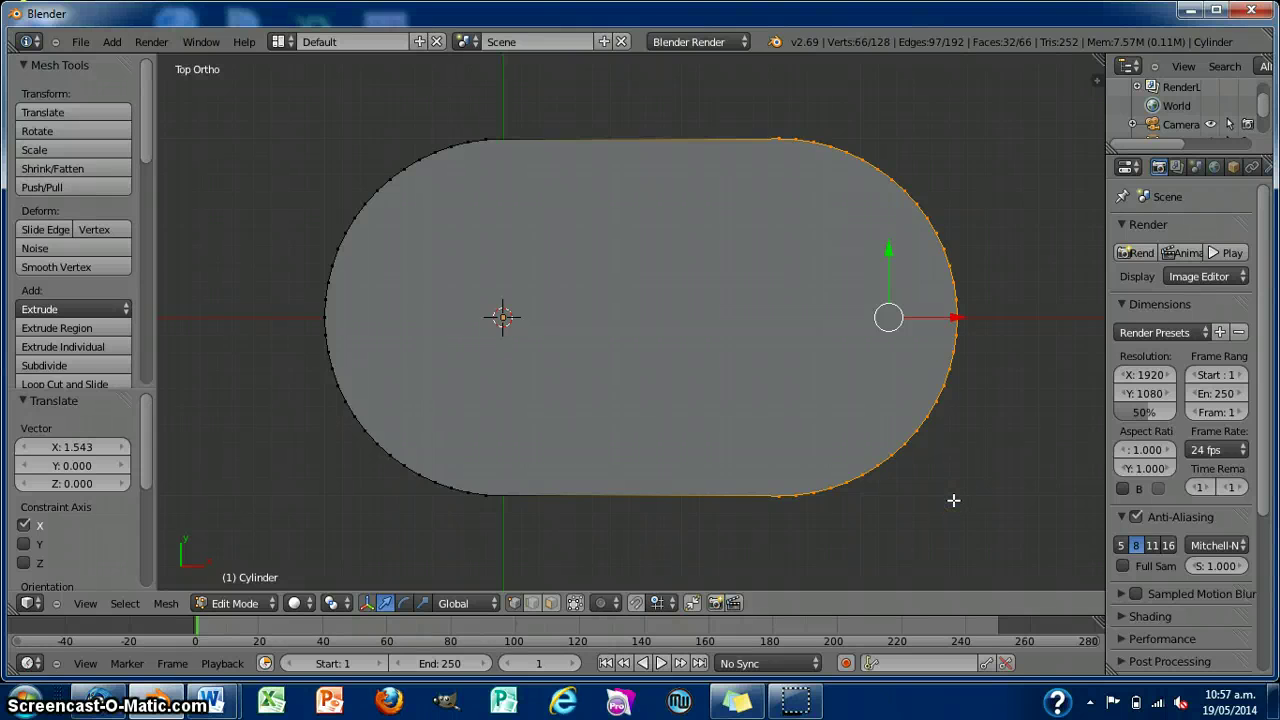
{"action": "key", "text": "a"}
{"action": "key", "text": "b"}
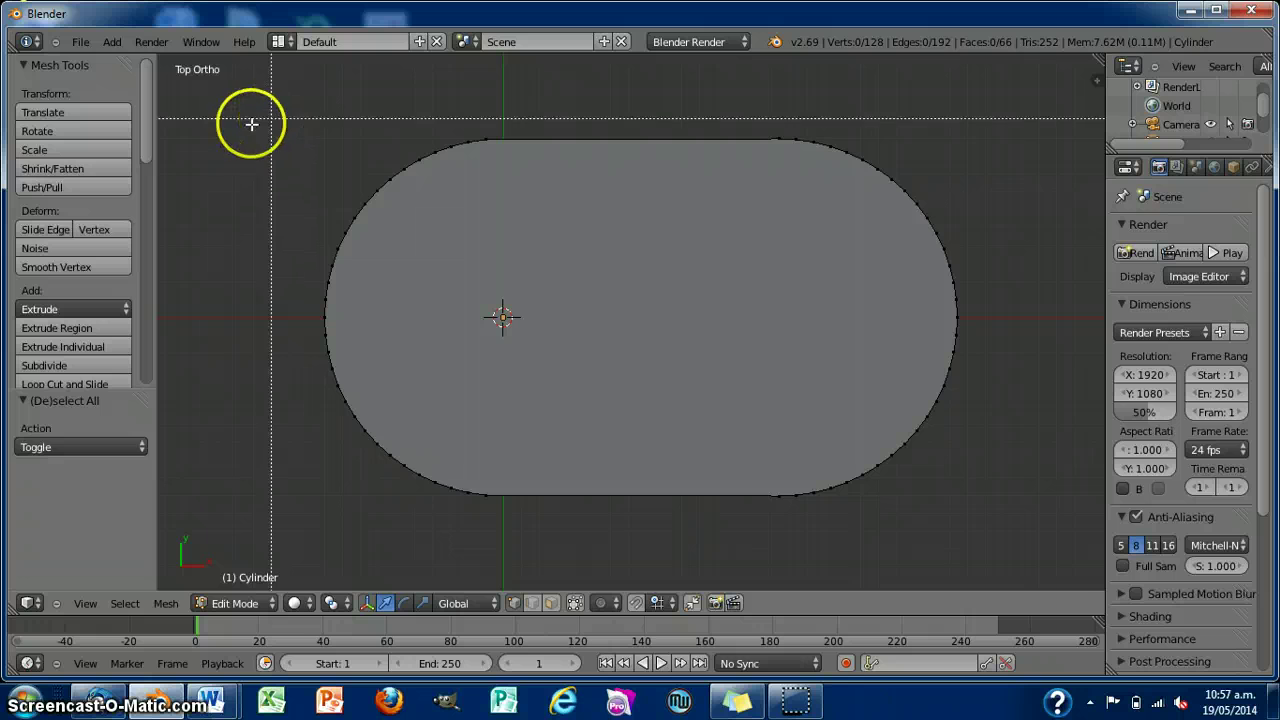
{"action": "right_click", "coordinate": [299, 329]}
{"action": "left_click_drag", "start_coordinate": [299, 329], "coordinate": [1037, 106]}
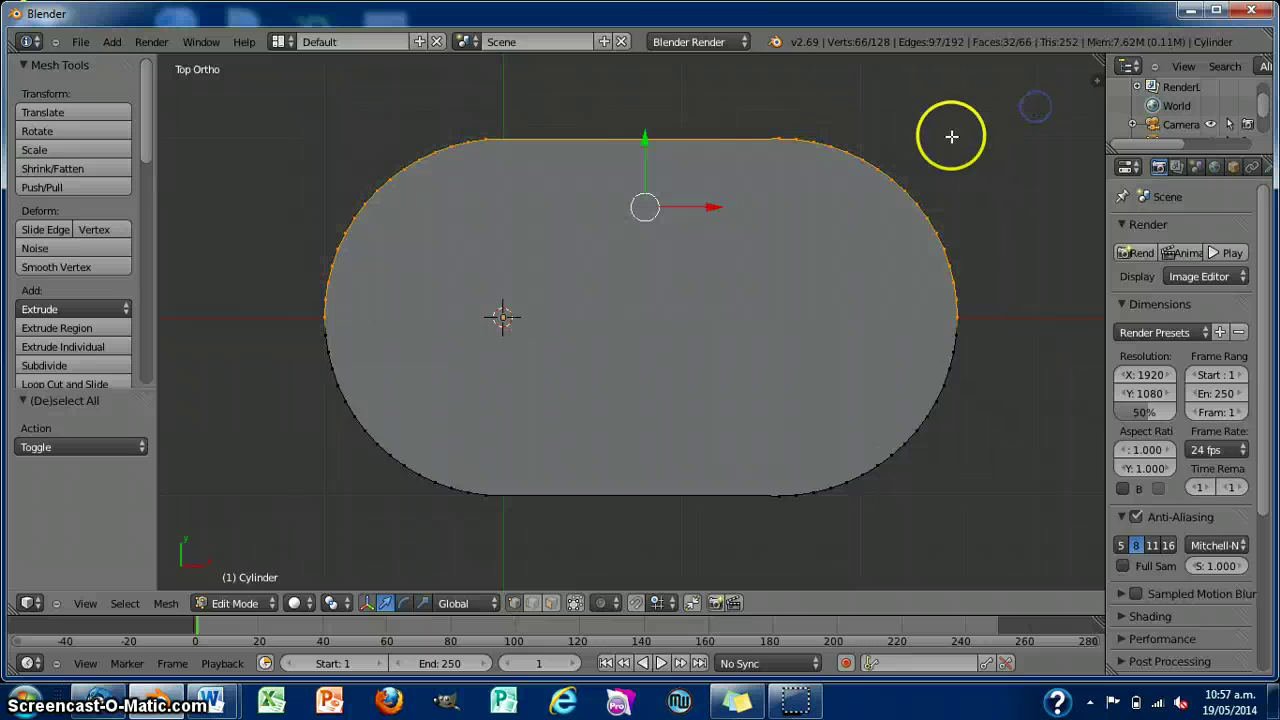
{"action": "left_click_drag", "start_coordinate": [646, 133], "coordinate": [646, 103]}
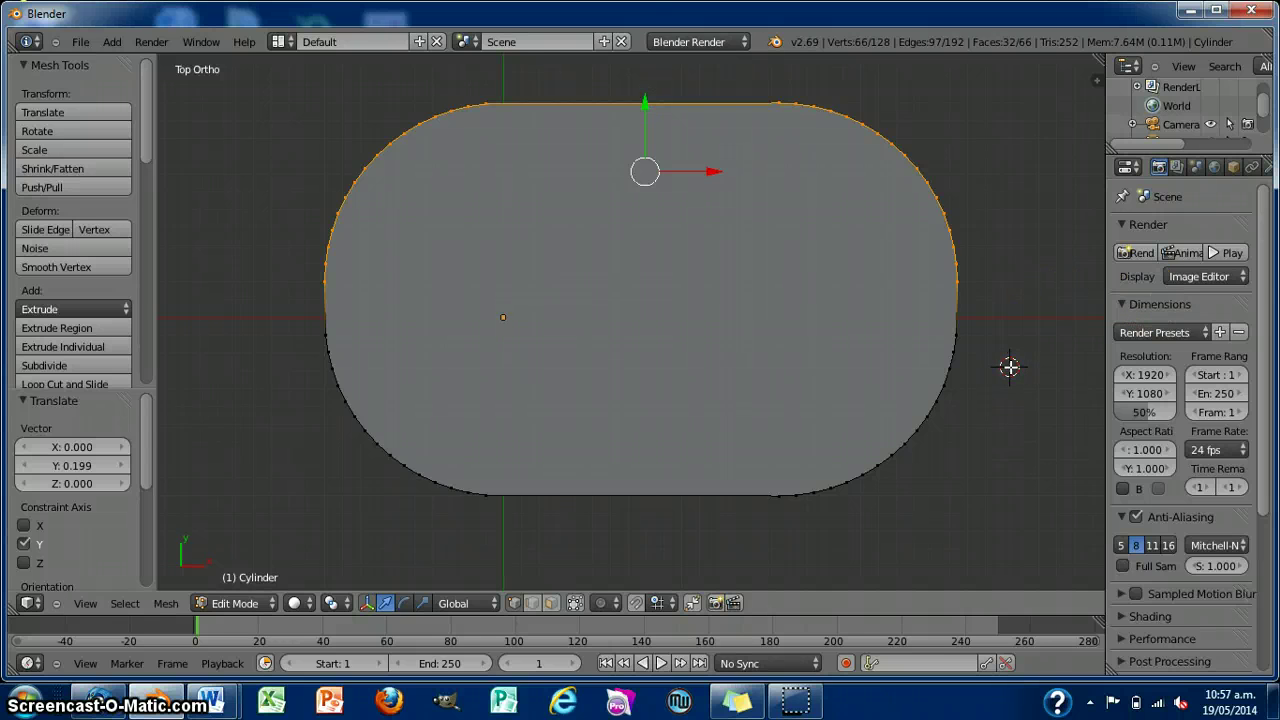
Examine the plate's thickness and side wall from an oblique and a nearly edge-on angle.
{"action": "scroll", "coordinate": [1010, 367], "scroll_direction": "down", "scroll_amount": 3}
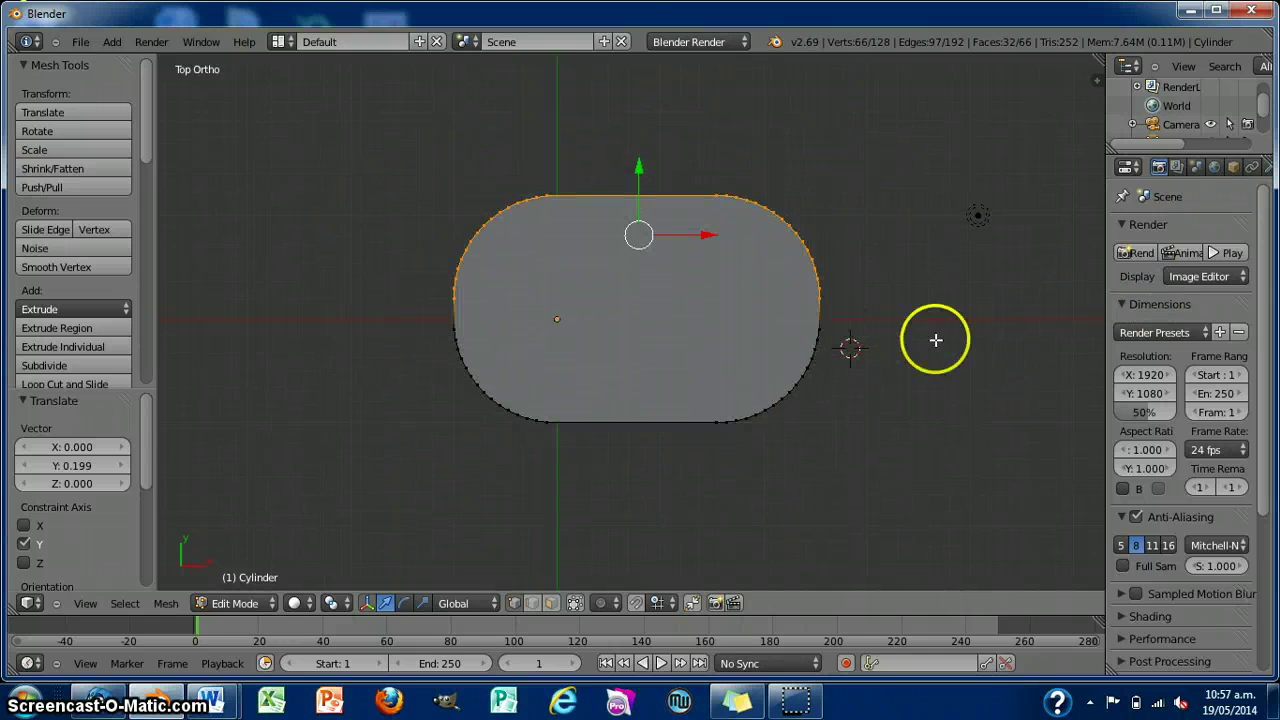
{"action": "middle_click_drag", "start_coordinate": [937, 337], "coordinate": [933, 170]}
{"action": "scroll", "coordinate": [829, 424], "scroll_direction": "up", "scroll_amount": 2}
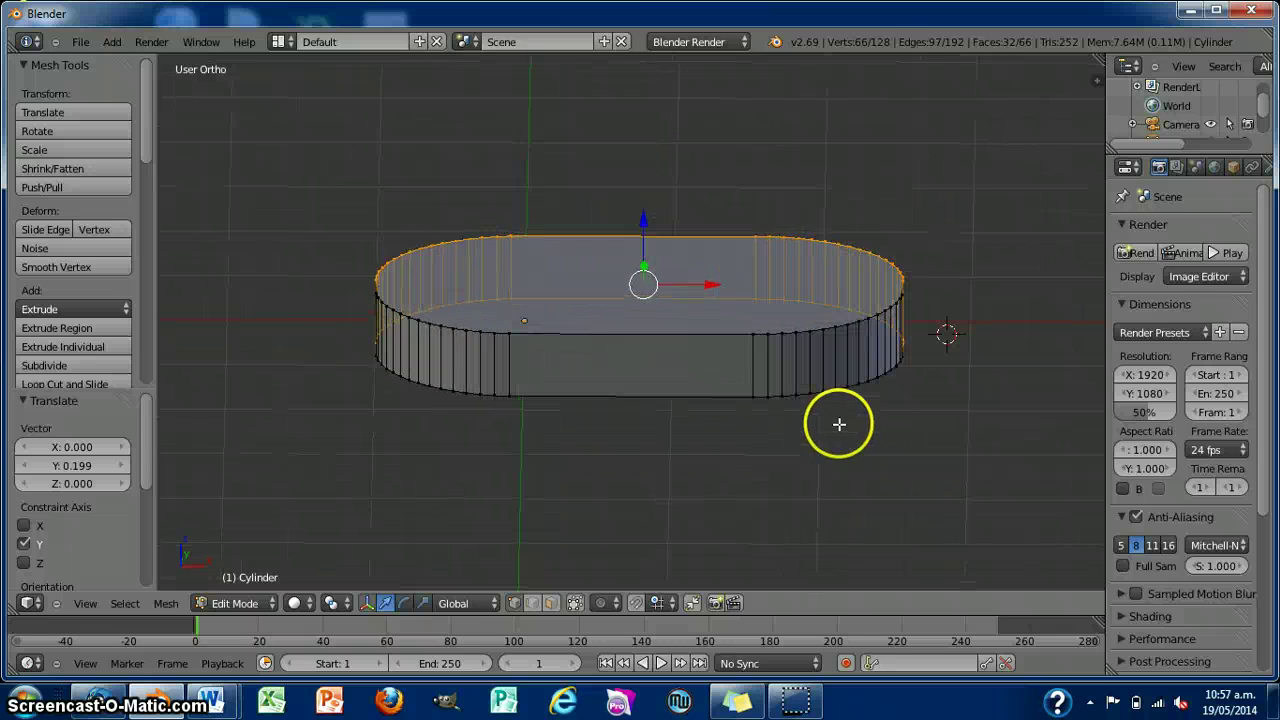
{"action": "middle_click_drag", "start_coordinate": [942, 467], "coordinate": [937, 426]}
{"action": "scroll", "coordinate": [937, 426], "scroll_direction": "up", "scroll_amount": 1}
{"action": "scroll", "coordinate": [937, 426], "scroll_direction": "down", "scroll_amount": 1}
{"action": "scroll", "coordinate": [783, 277], "scroll_direction": "up", "scroll_amount": 1}
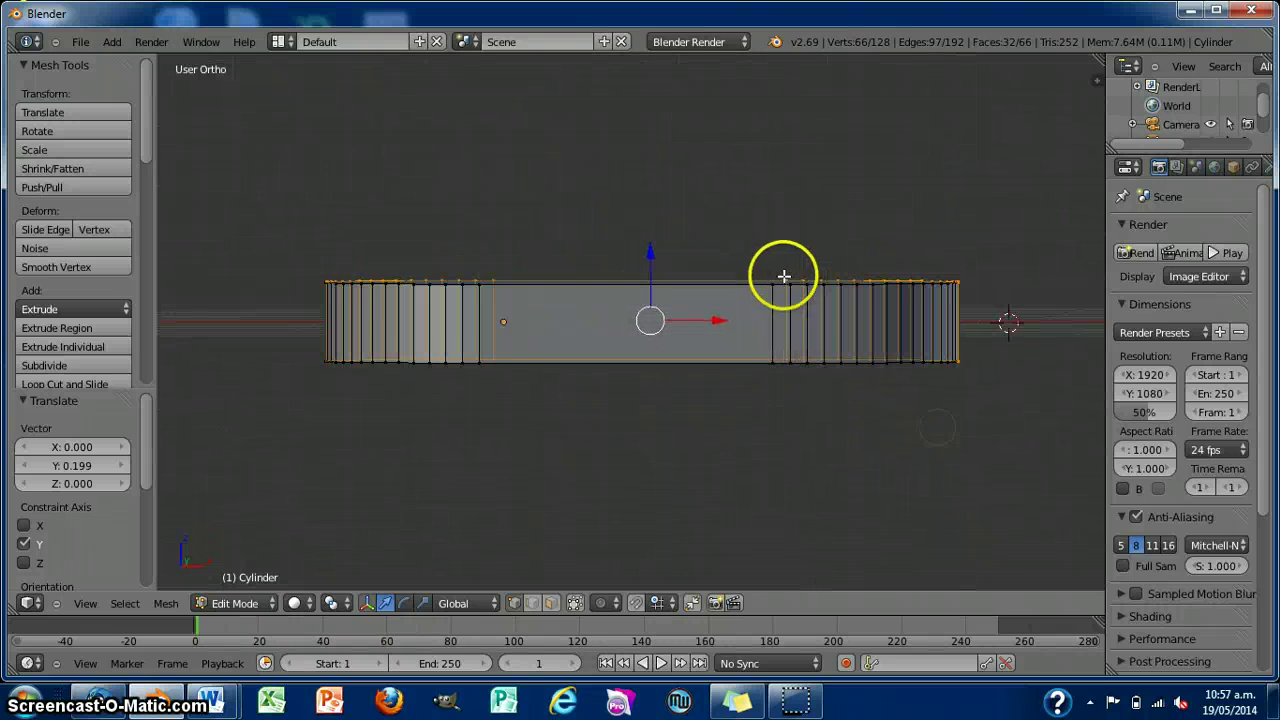
{"action": "scroll", "coordinate": [893, 279], "scroll_direction": "down", "scroll_amount": 1}
{"action": "scroll", "coordinate": [871, 397], "scroll_direction": "up", "scroll_amount": 1}
{"action": "scroll", "coordinate": [871, 397], "scroll_direction": "down", "scroll_amount": 1}
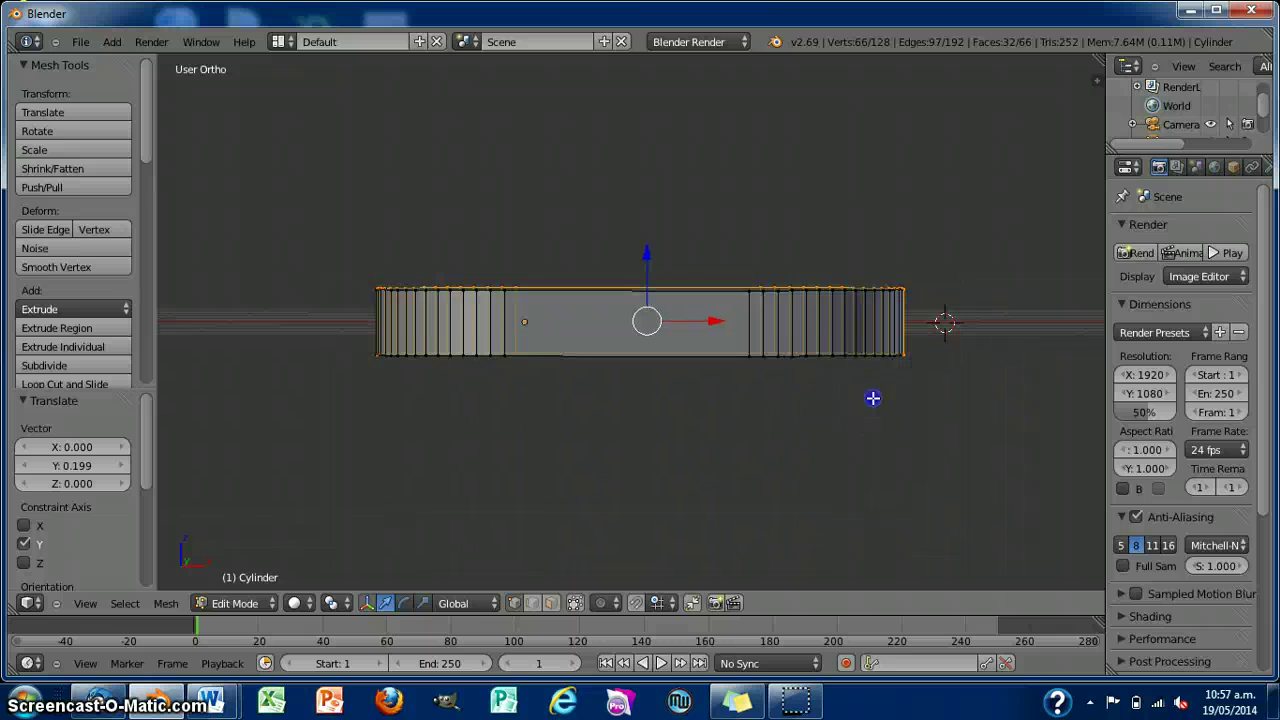
{"action": "left_click", "coordinate": [871, 397]}
{"action": "scroll", "coordinate": [871, 397], "scroll_direction": "up", "scroll_amount": 1}
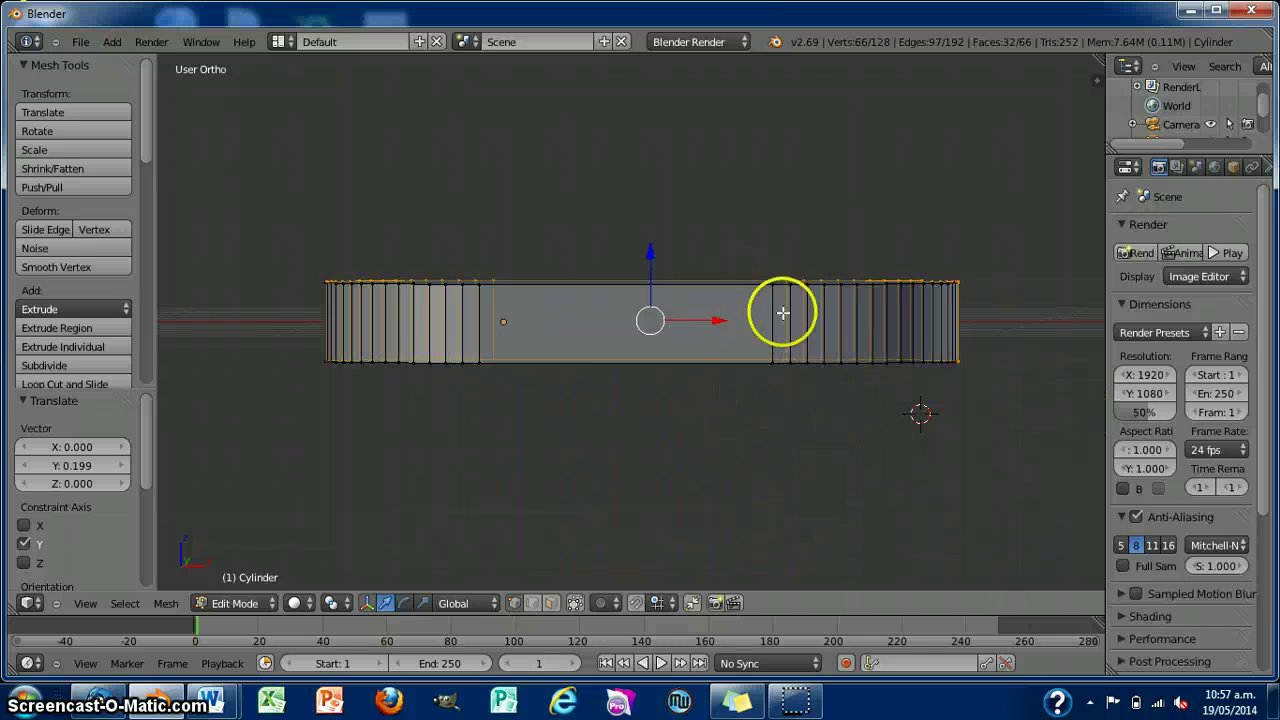
{"action": "scroll", "coordinate": [783, 309], "scroll_direction": "down", "scroll_amount": 1}
{"action": "scroll", "coordinate": [680, 423], "scroll_direction": "up", "scroll_amount": 3}
{"action": "scroll", "coordinate": [680, 424], "scroll_direction": "down", "scroll_amount": 2}
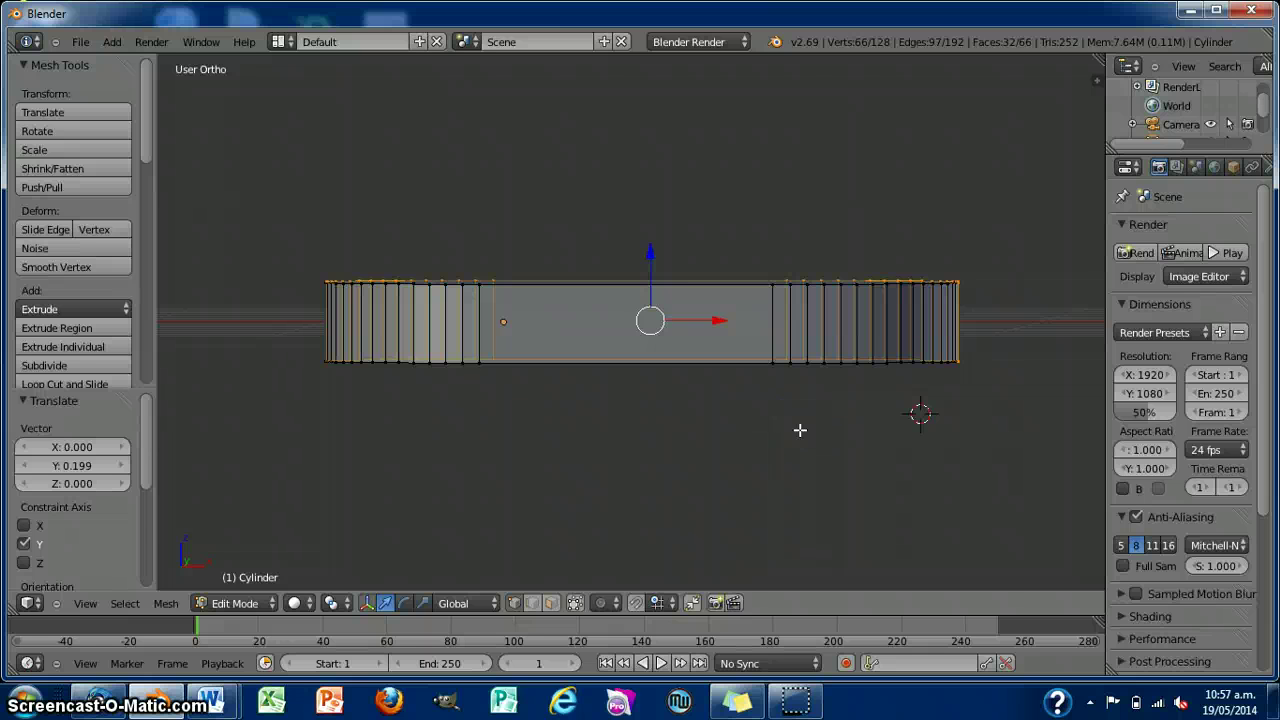
Add four evenly spaced horizontal loop cuts around the plate's side wall in right orthographic view, without sliding them.
{"action": "key", "text": "KP_3"}
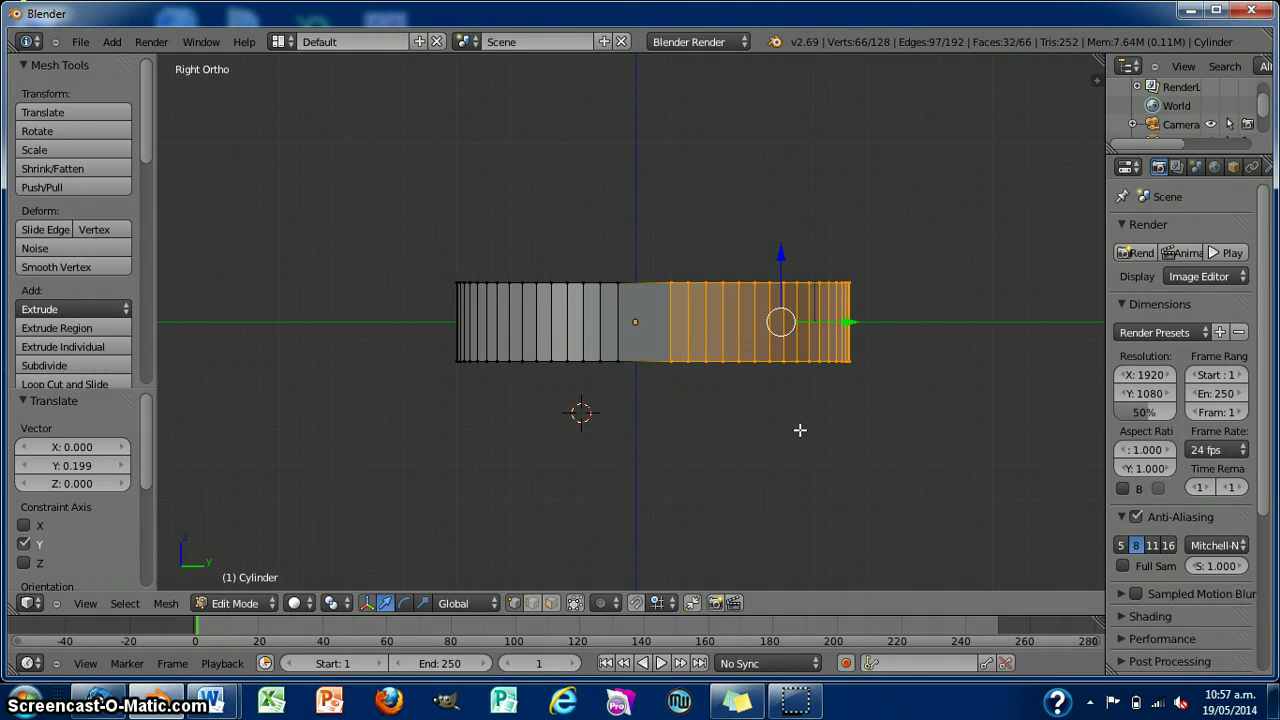
{"action": "key", "text": "a"}
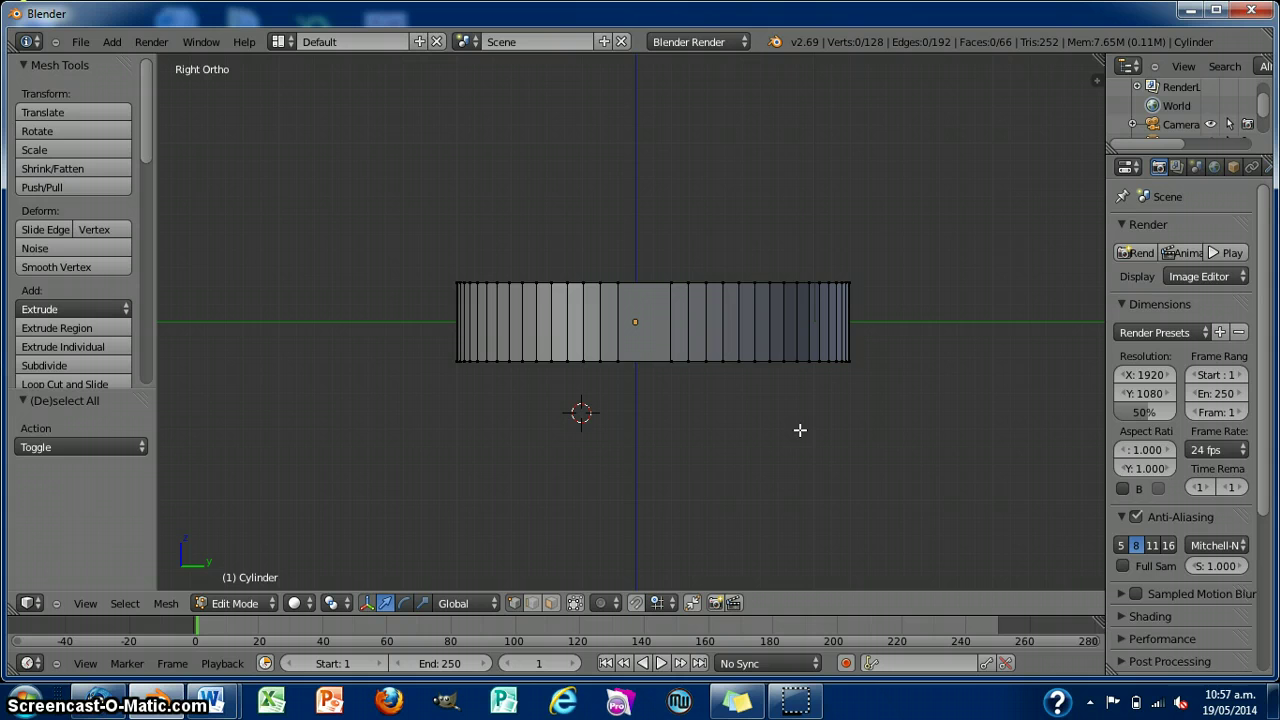
{"action": "right_click", "coordinate": [558, 321]}
{"action": "key", "text": "ctrl+r"}
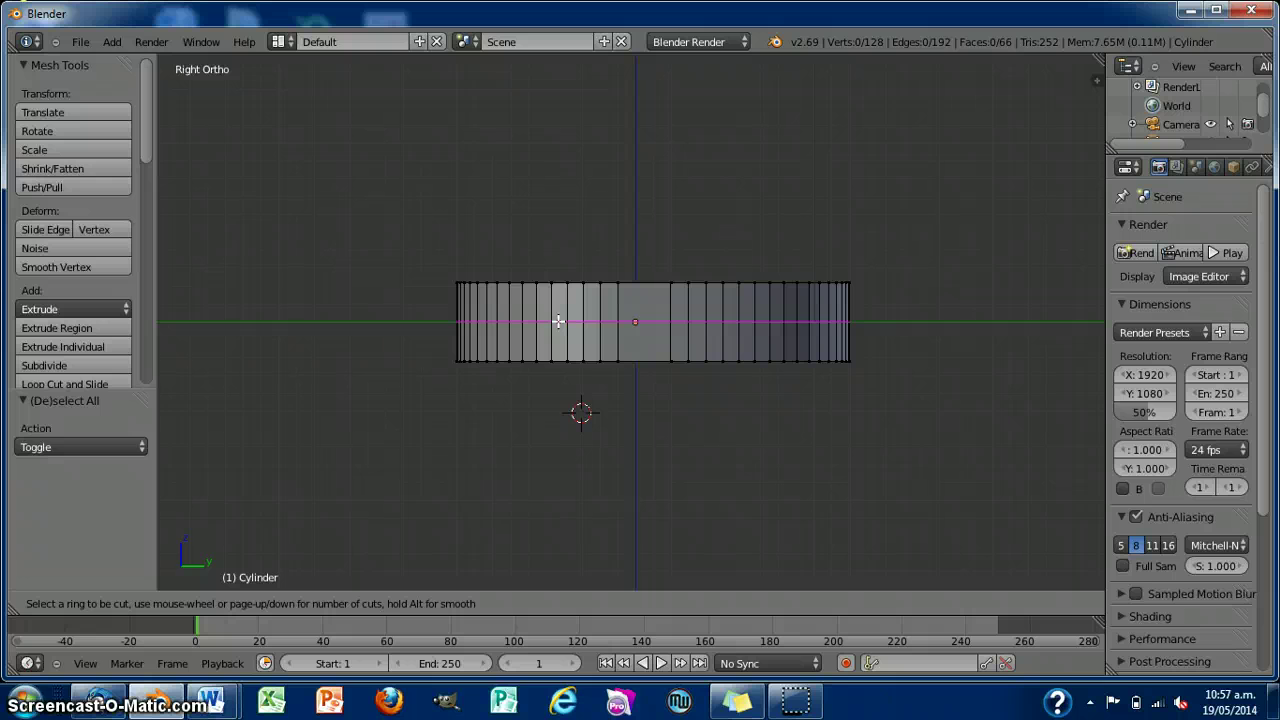
{"action": "scroll", "coordinate": [558, 321], "scroll_direction": "up", "scroll_amount": 2}
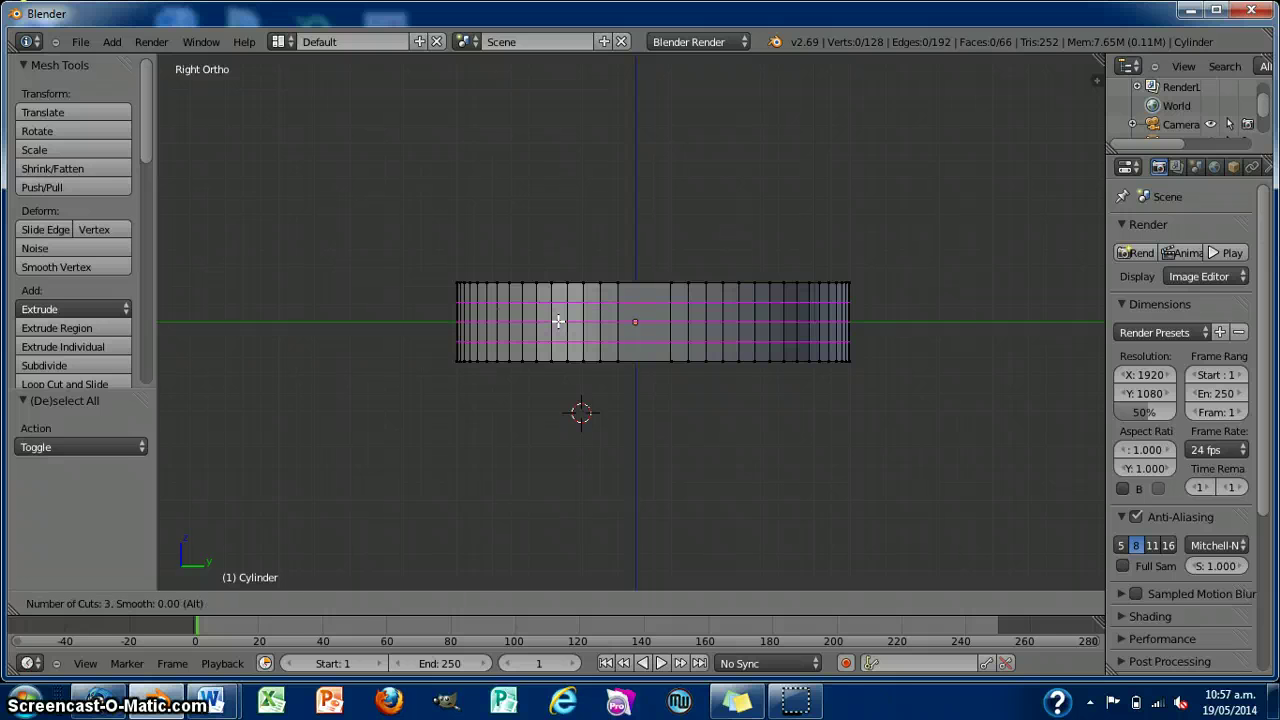
{"action": "scroll", "coordinate": [558, 321], "scroll_direction": "up", "scroll_amount": 1}
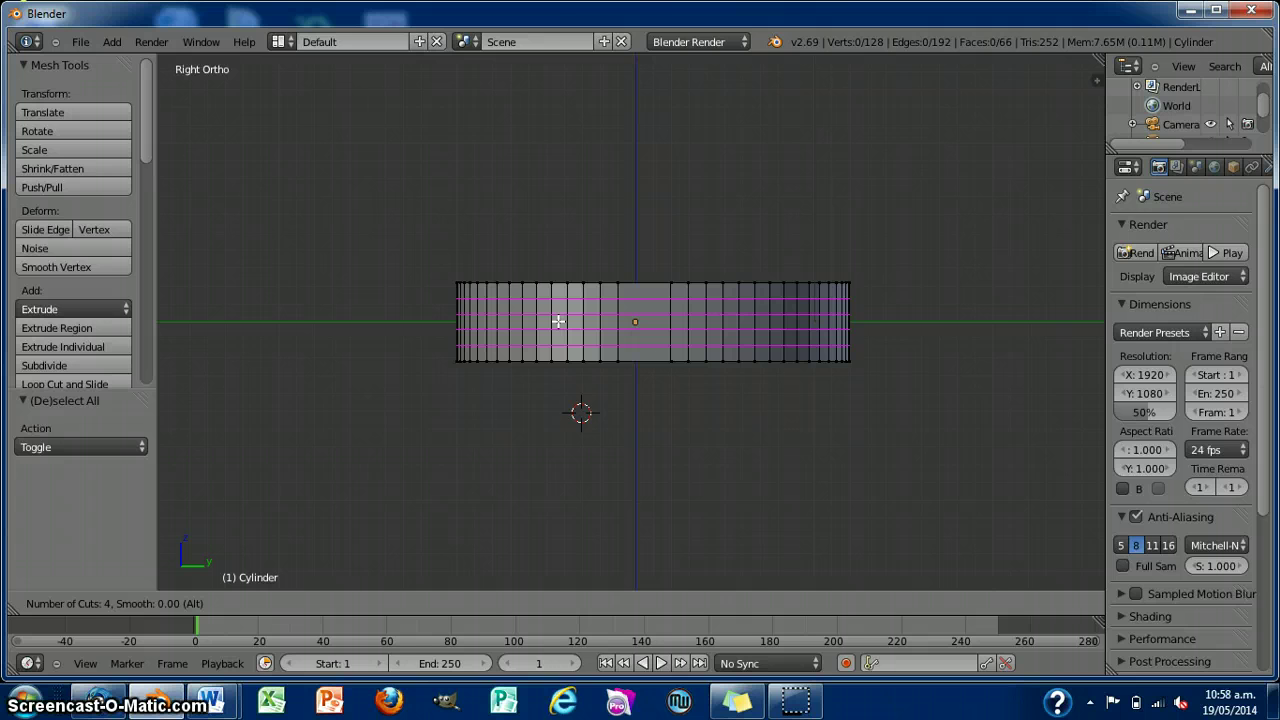
{"action": "left_click", "coordinate": [558, 321]}
{"action": "right_click", "coordinate": [558, 321]}
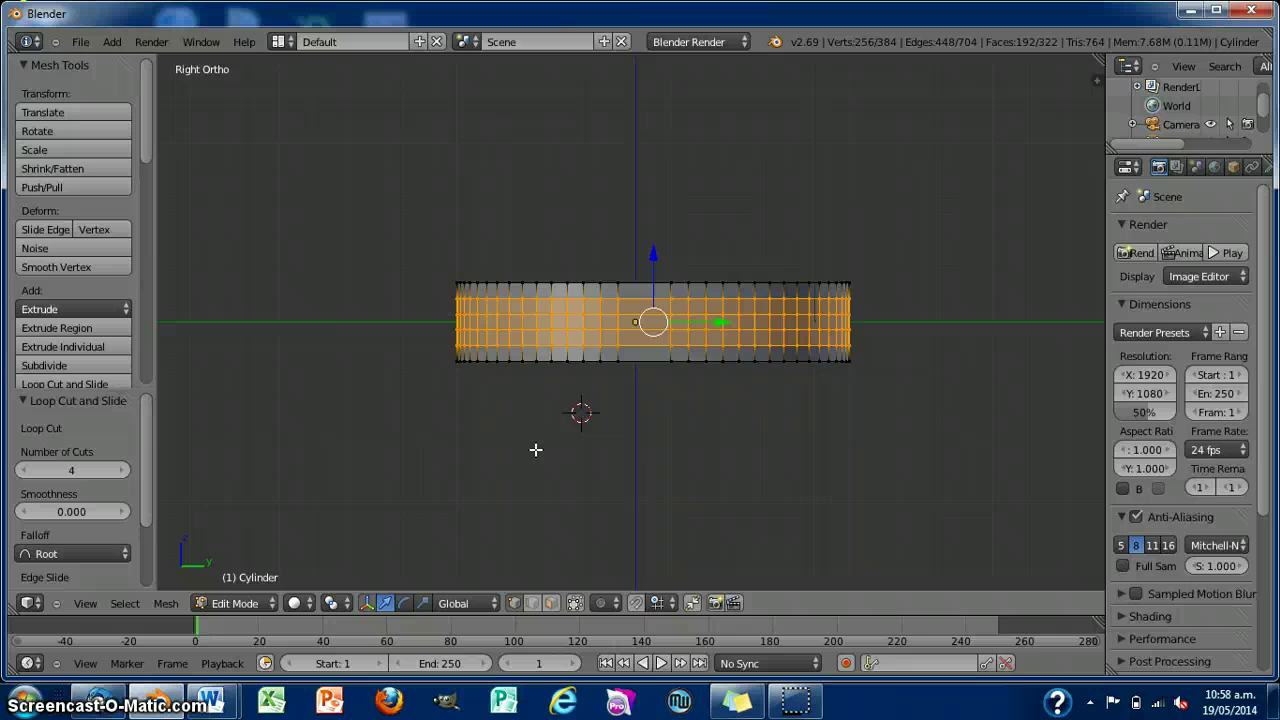
Box-select only the plate's top ring of vertices in right orthographic view and scale it to 0.9.
{"action": "key", "text": "a"}
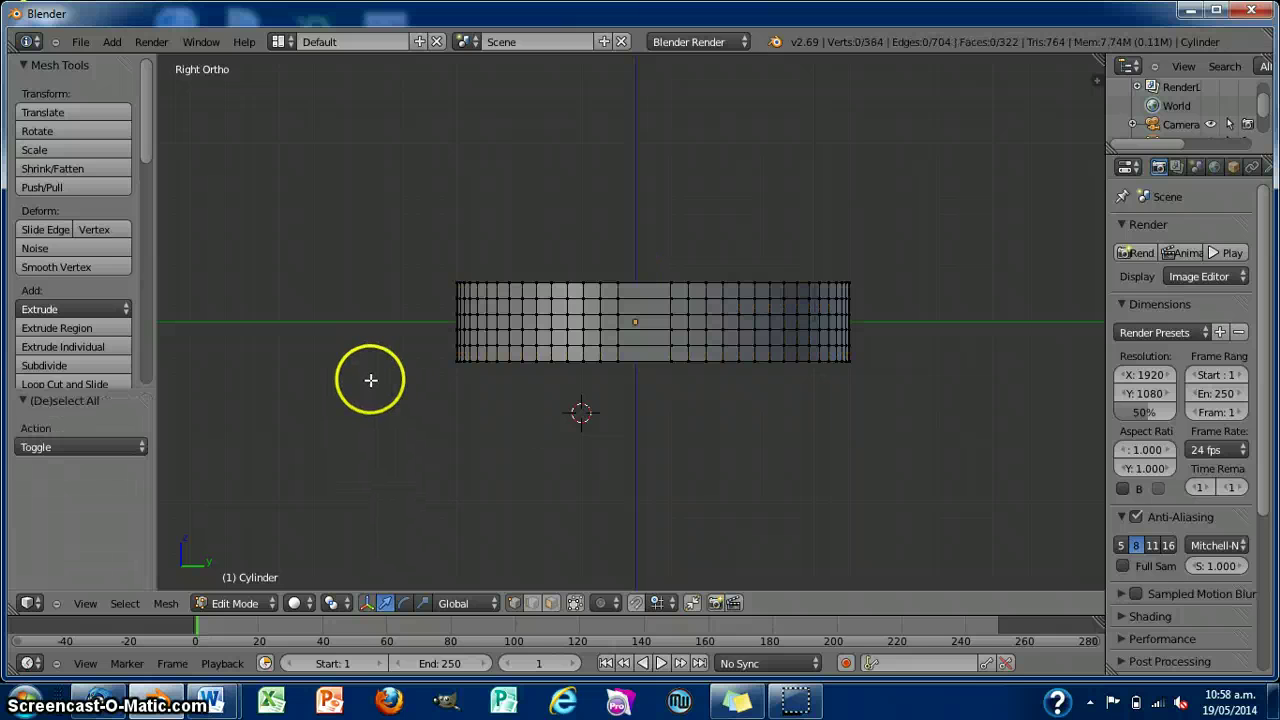
{"action": "key", "text": "b"}
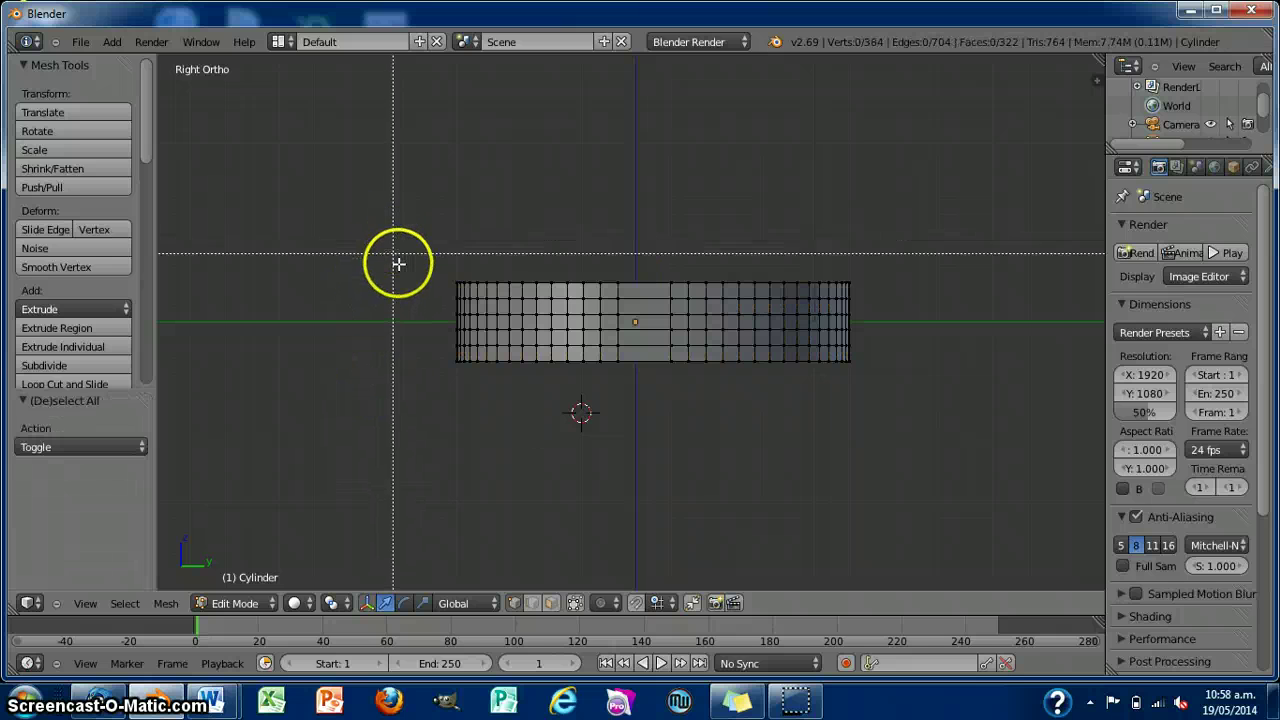
{"action": "left_click", "coordinate": [437, 267]}
{"action": "left_click_drag", "start_coordinate": [437, 267], "coordinate": [885, 291]}
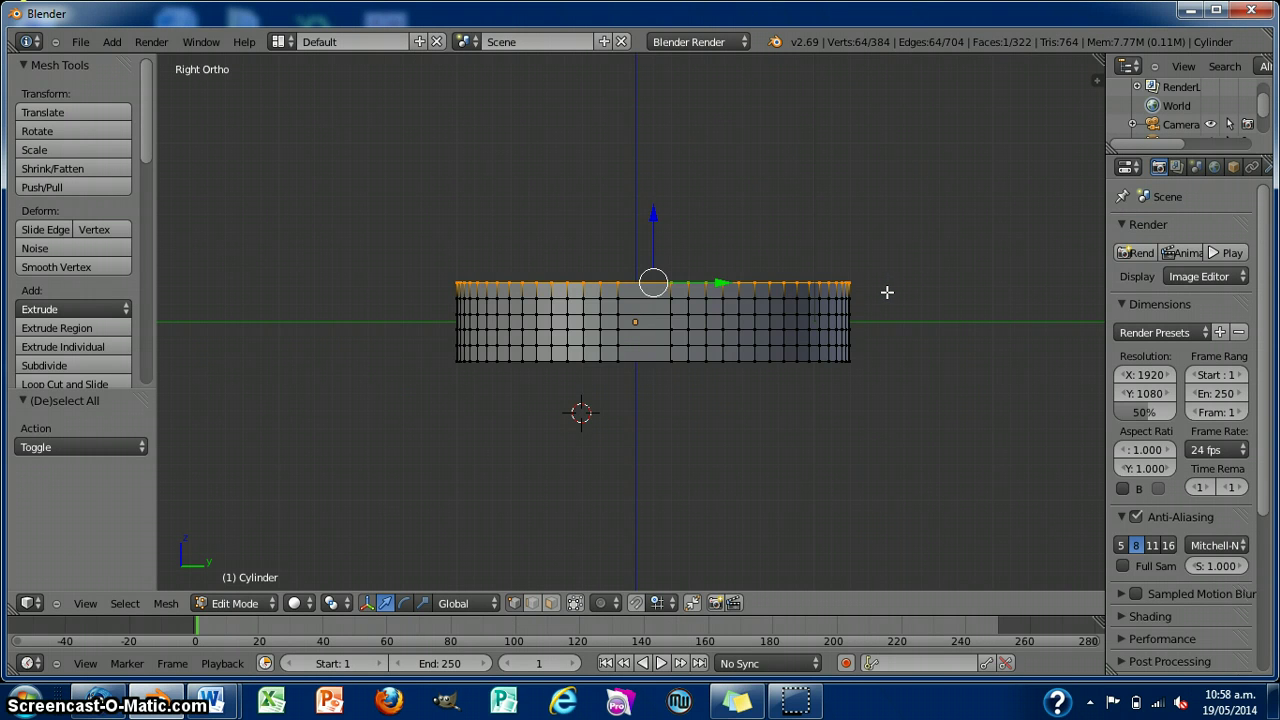
{"action": "mouse_move", "coordinate": [887, 292]}
{"action": "middle_mouse_down"}
{"action": "mouse_move", "coordinate": [900, 317]}
{"action": "mouse_move", "coordinate": [891, 294]}
{"action": "middle_mouse_up"}
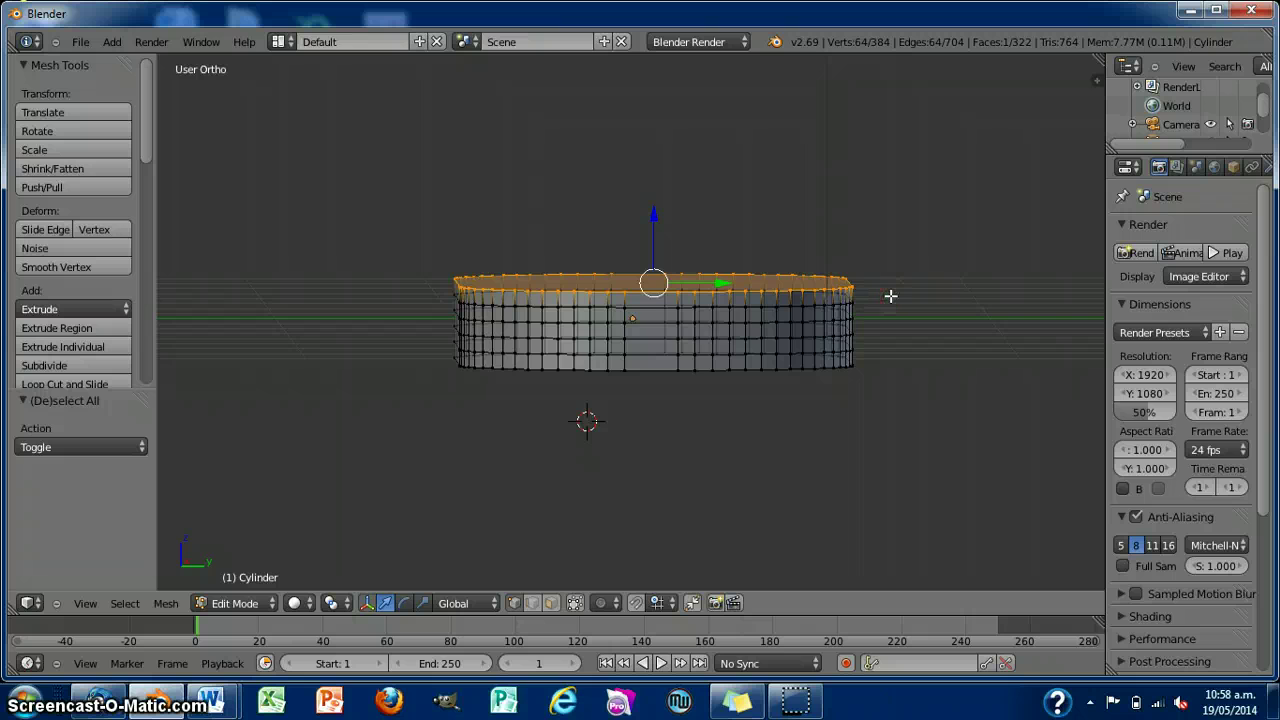
{"action": "key", "text": "KP_3"}
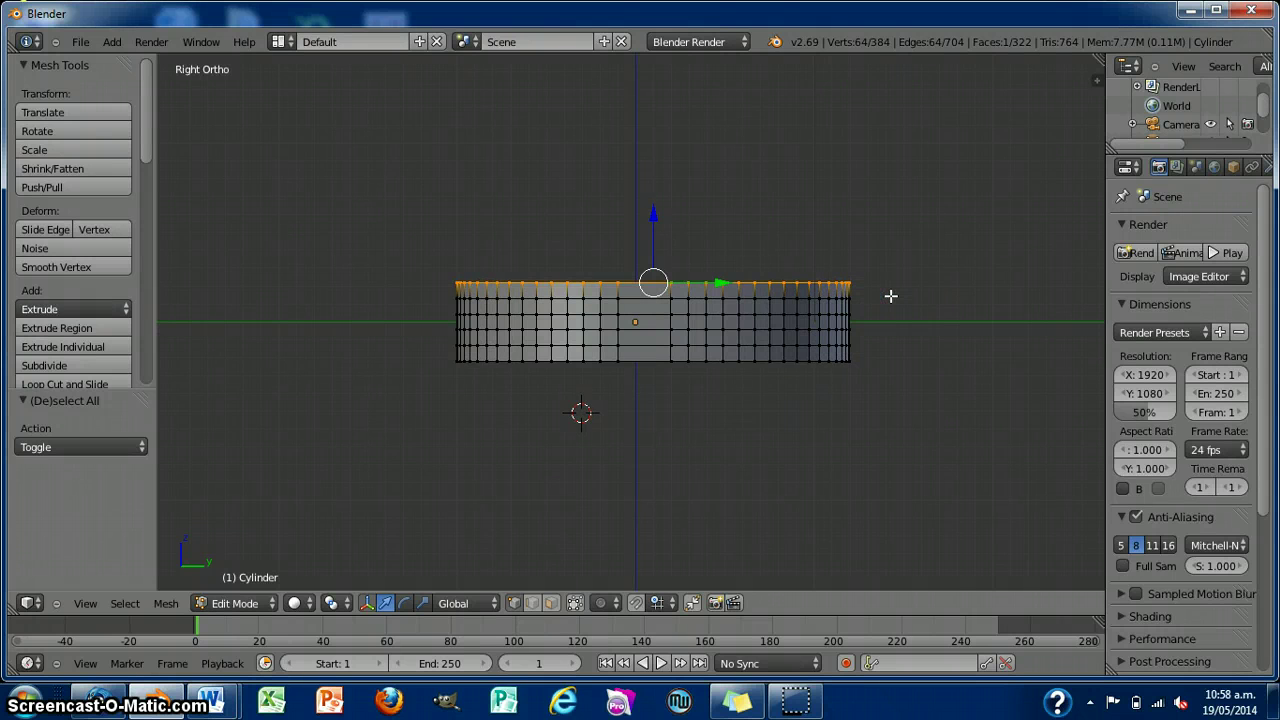
{"action": "key", "text": "s"}
{"action": "type", "text": "0"}
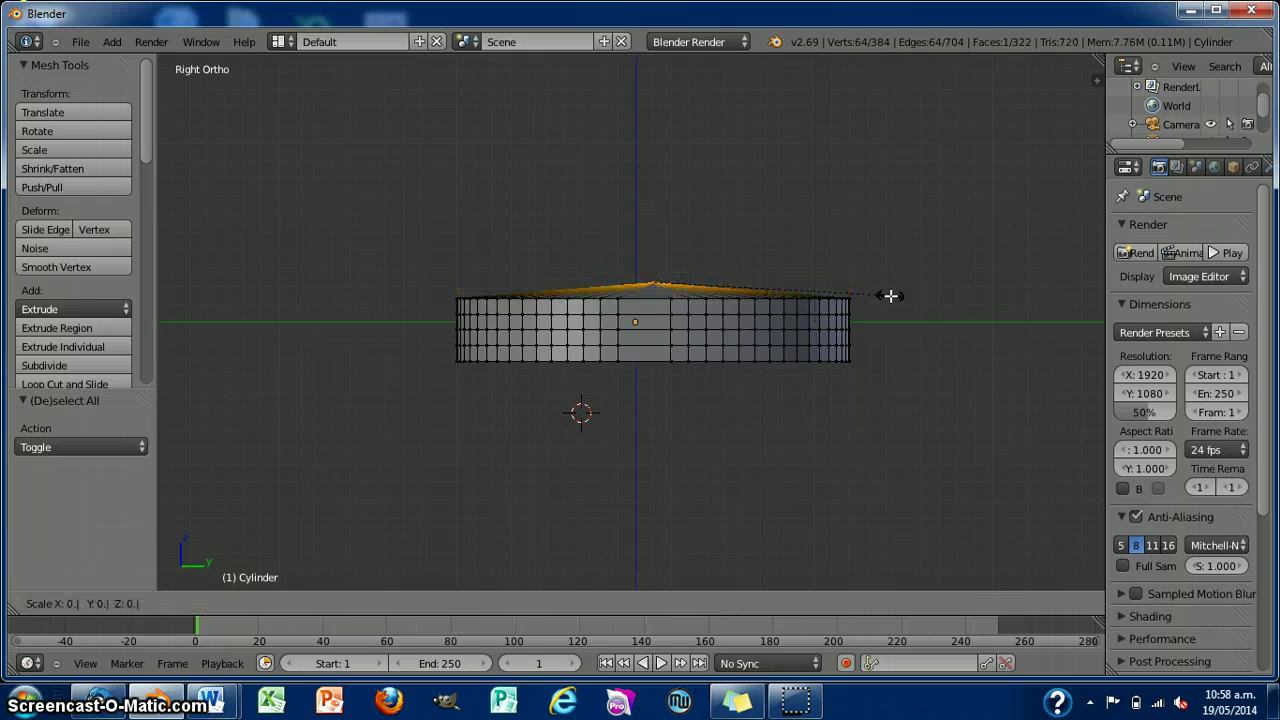
{"action": "type", "text": ".9"}
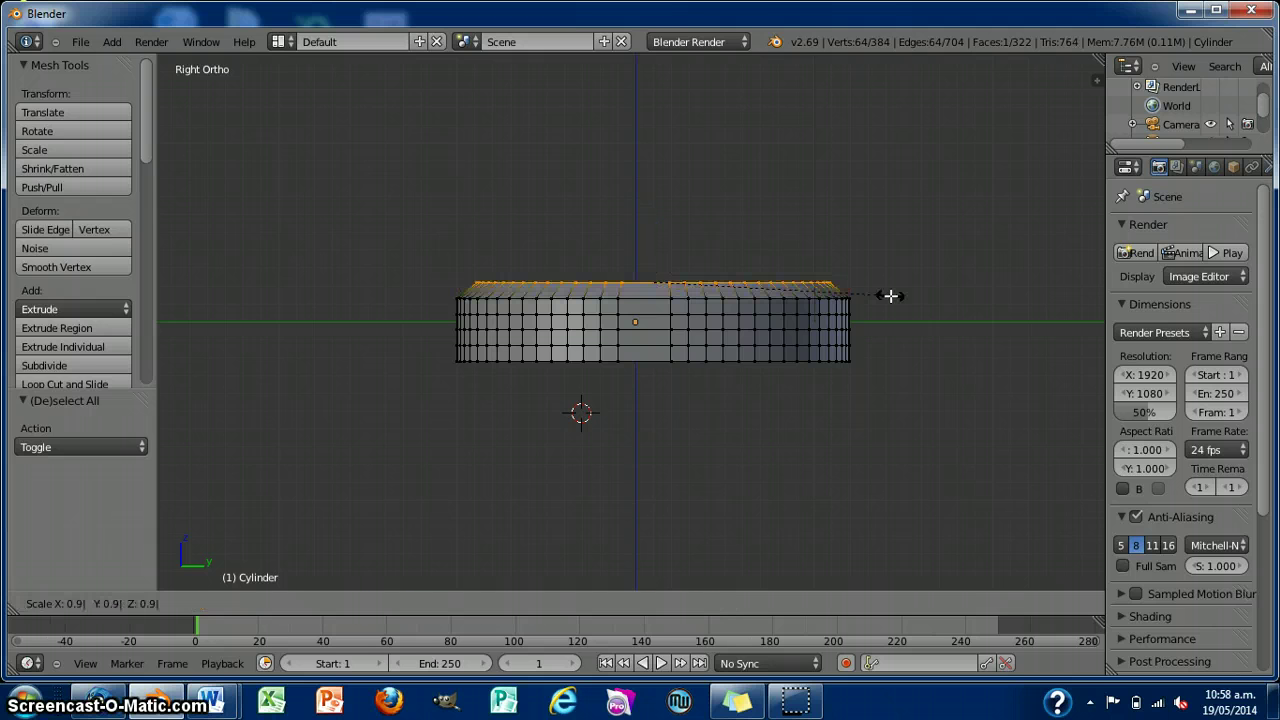
{"action": "key", "text": "Return"}
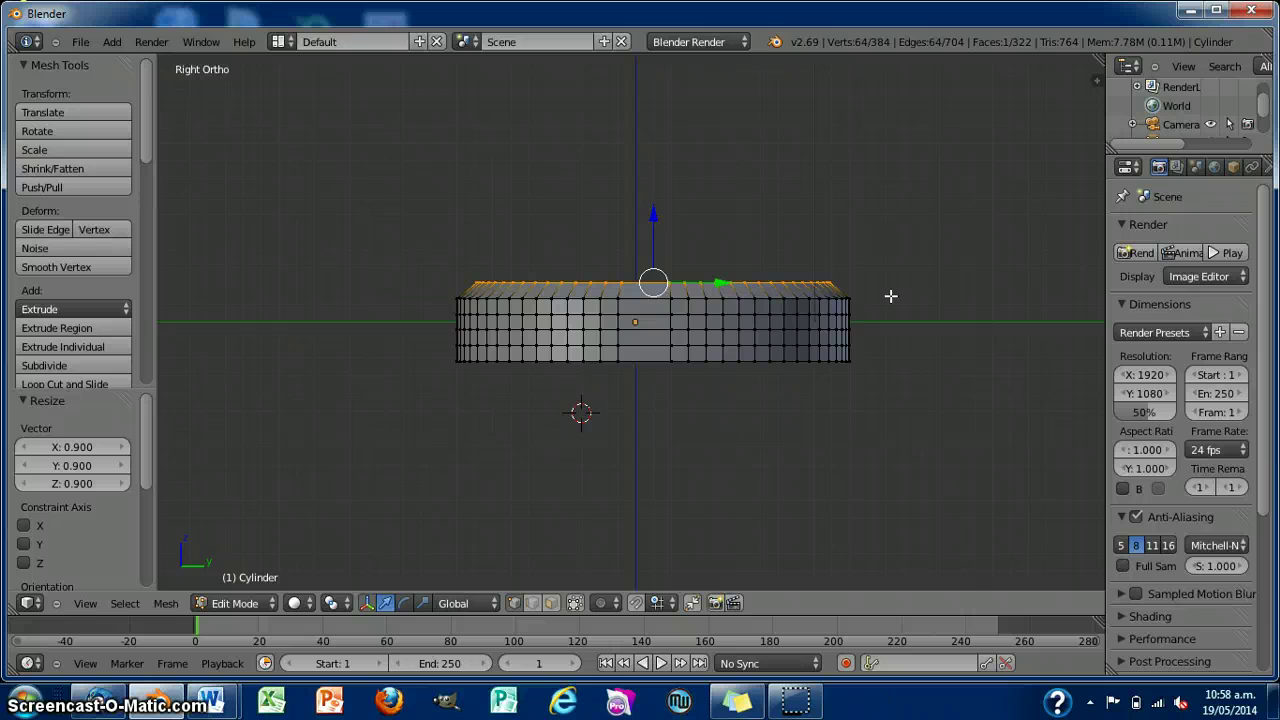
Box-select only the second vertex ring from the top of the plate and scale it to 0.95.
{"action": "key", "text": "a"}
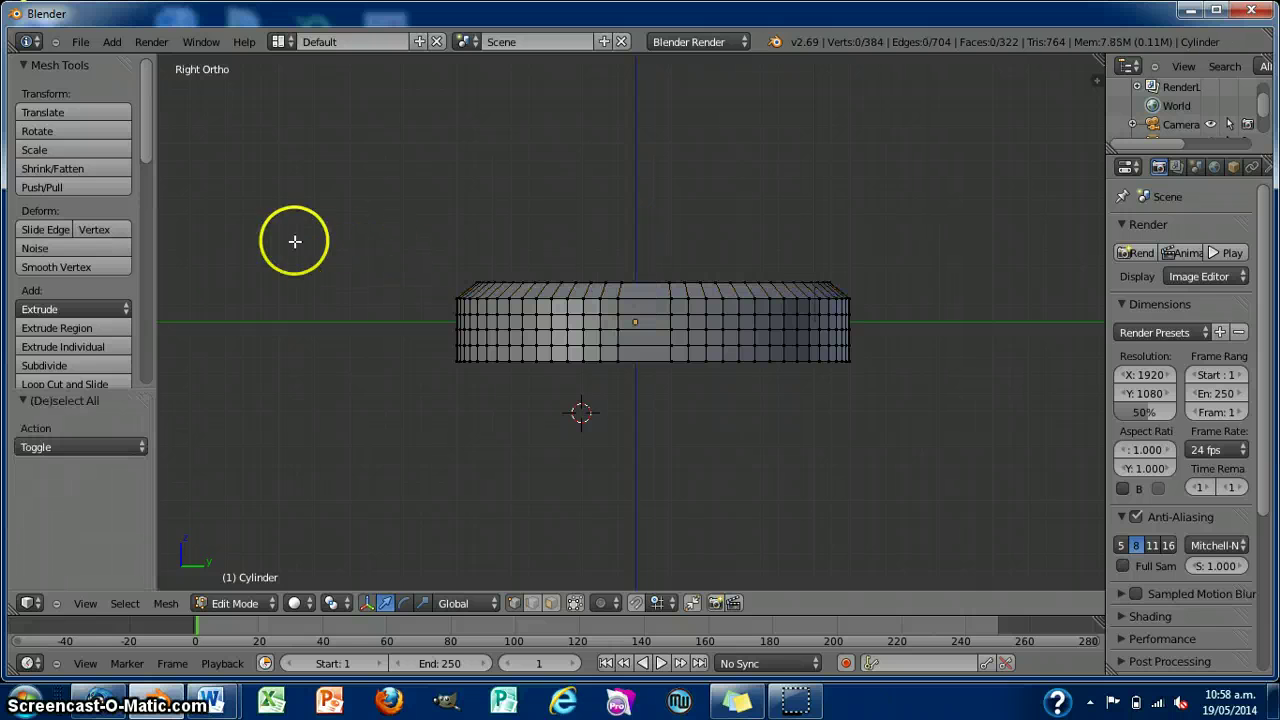
{"action": "key", "text": "b"}
{"action": "left_click_drag", "start_coordinate": [413, 293], "coordinate": [892, 305]}
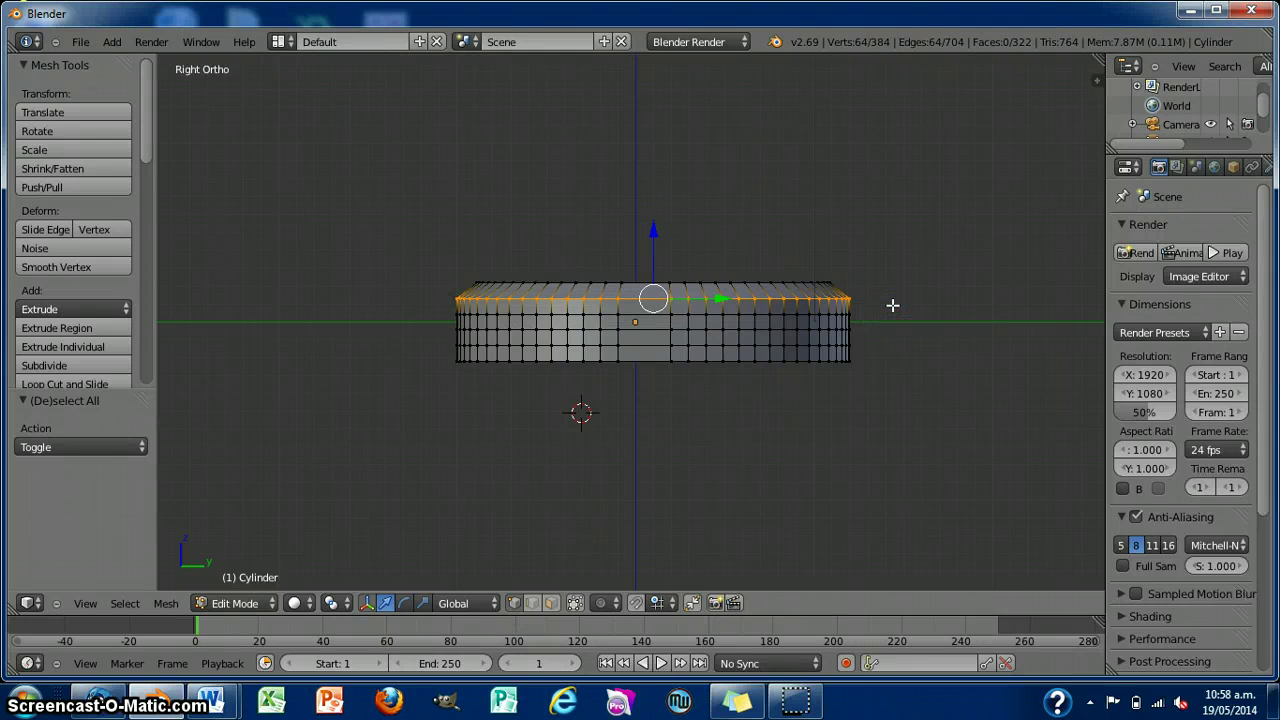
{"action": "type", "text": "s0.95"}
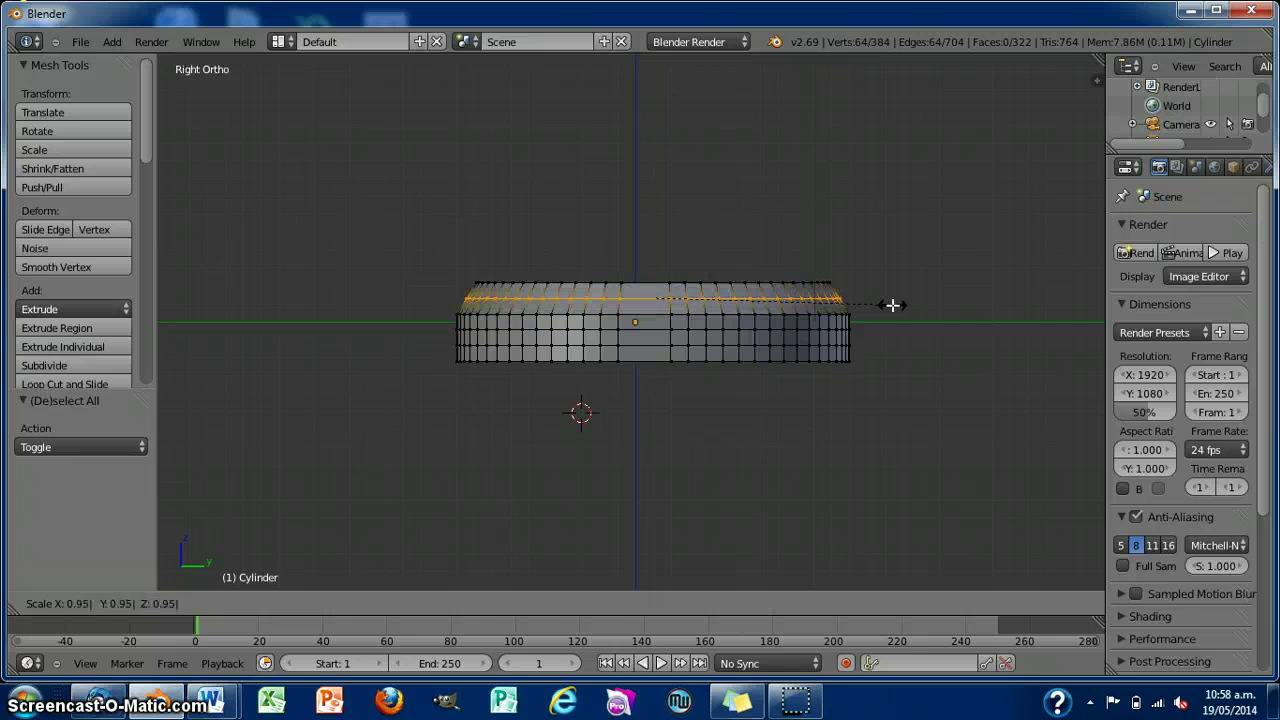
{"action": "key", "text": "Return"}
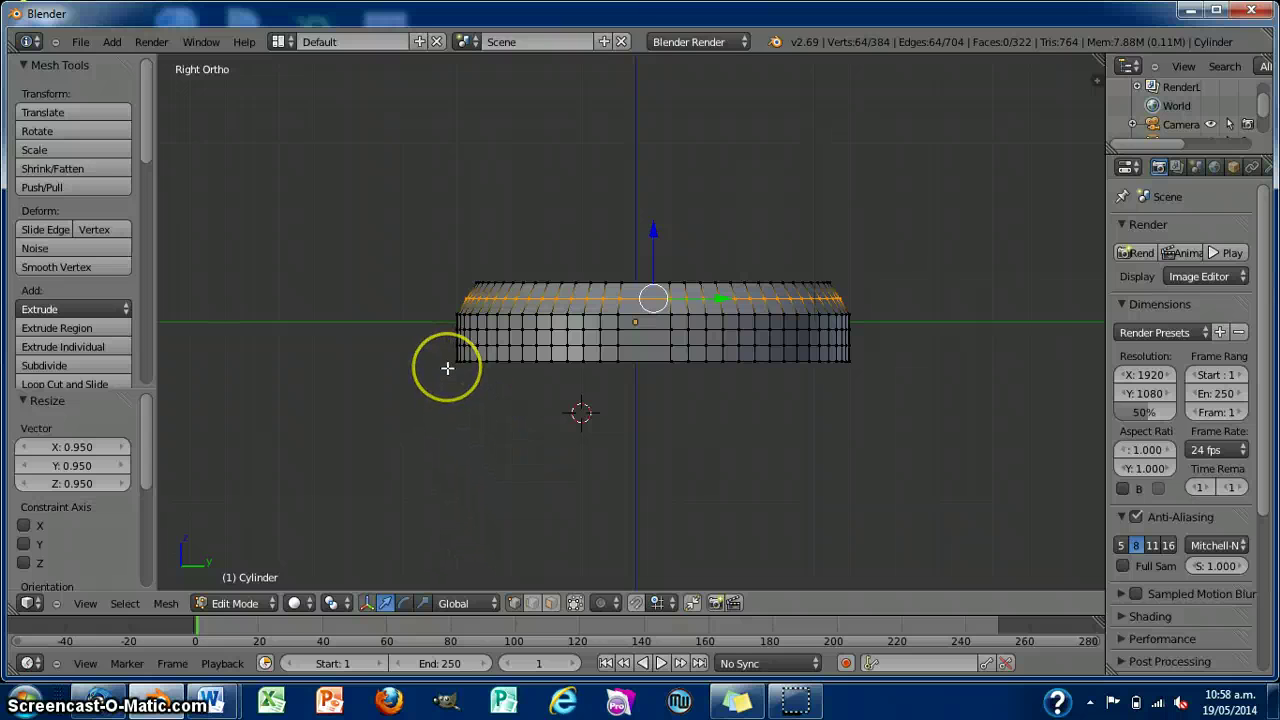
Clear the selection and box-select the ring of vertices along the plate's bottom edge.
{"action": "key", "text": "a"}
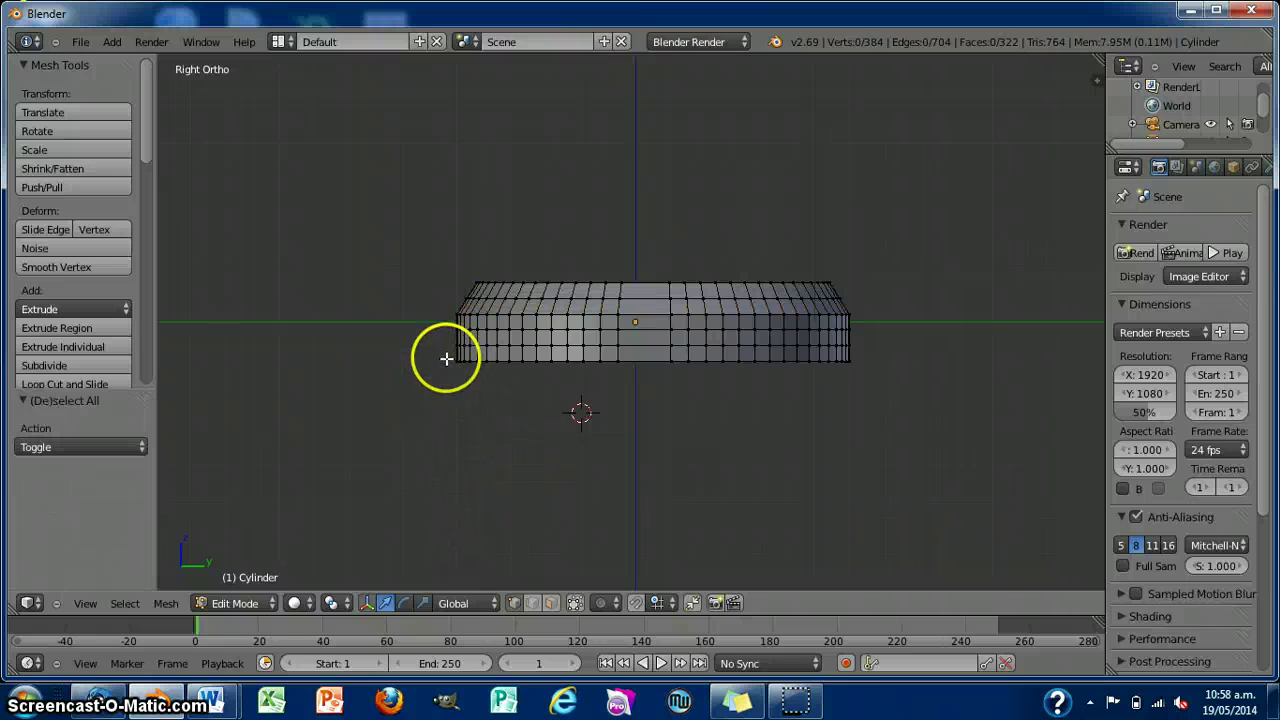
{"action": "key", "text": "b"}
{"action": "left_click_drag", "start_coordinate": [436, 353], "coordinate": [898, 378]}
Try scaling the plate's bottom vertex ring to 0.95 and undo the scaling.
{"action": "type", "text": "s"}
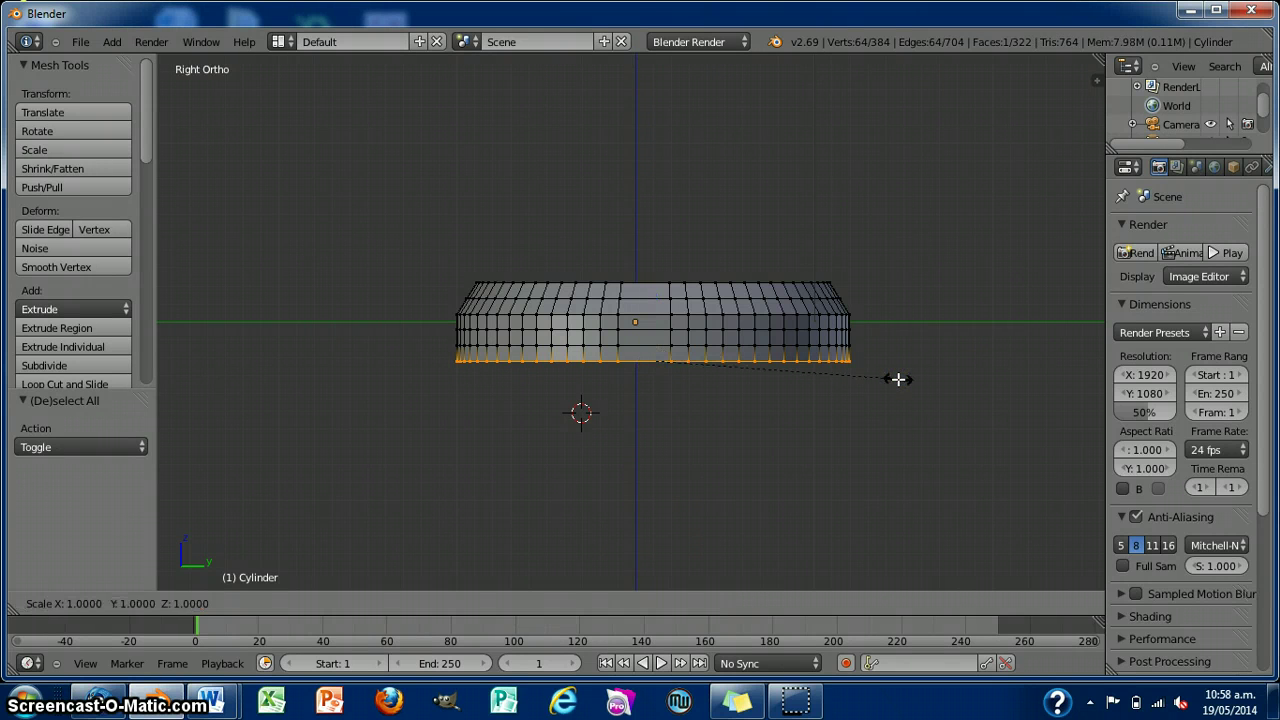
{"action": "type", "text": "0.95"}
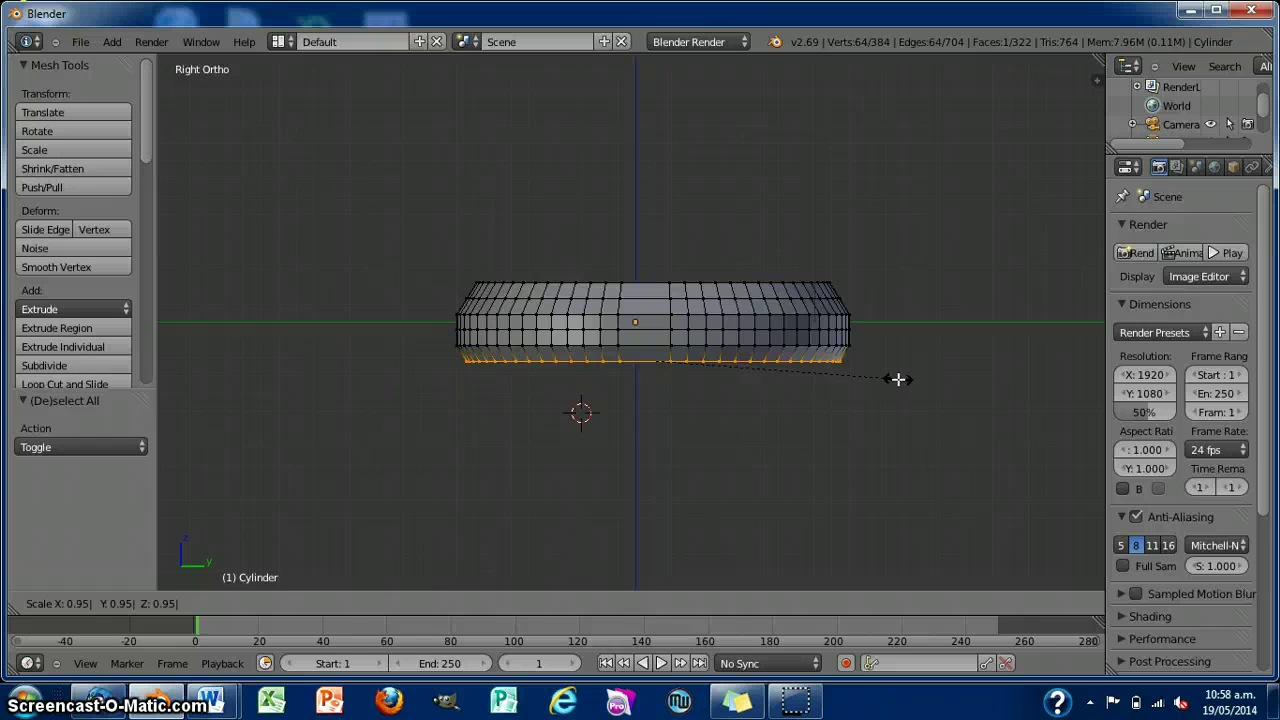
{"action": "key", "text": "Return"}
{"action": "key", "text": "ctrl+z"}
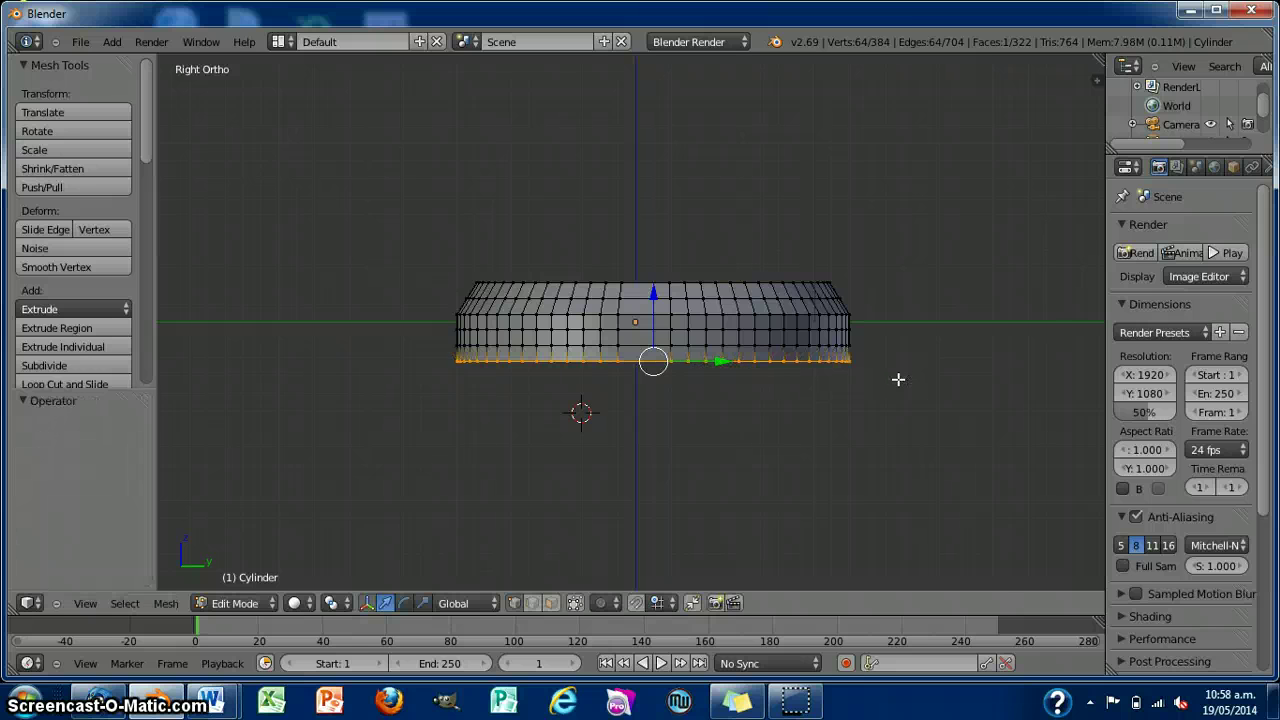
Scale the plate's bottom vertex ring to 0.9 and deselect all geometry.
{"action": "type", "text": "s.9"}
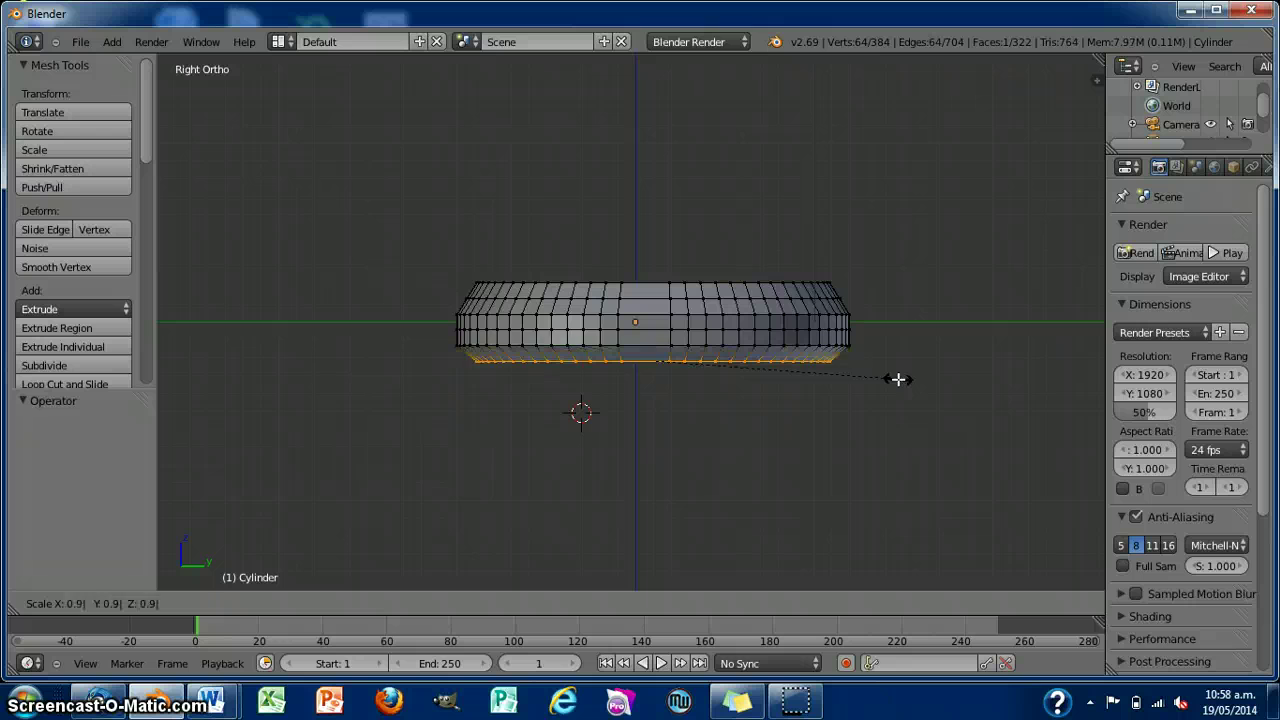
{"action": "key", "text": "Return"}
{"action": "key", "text": "a"}
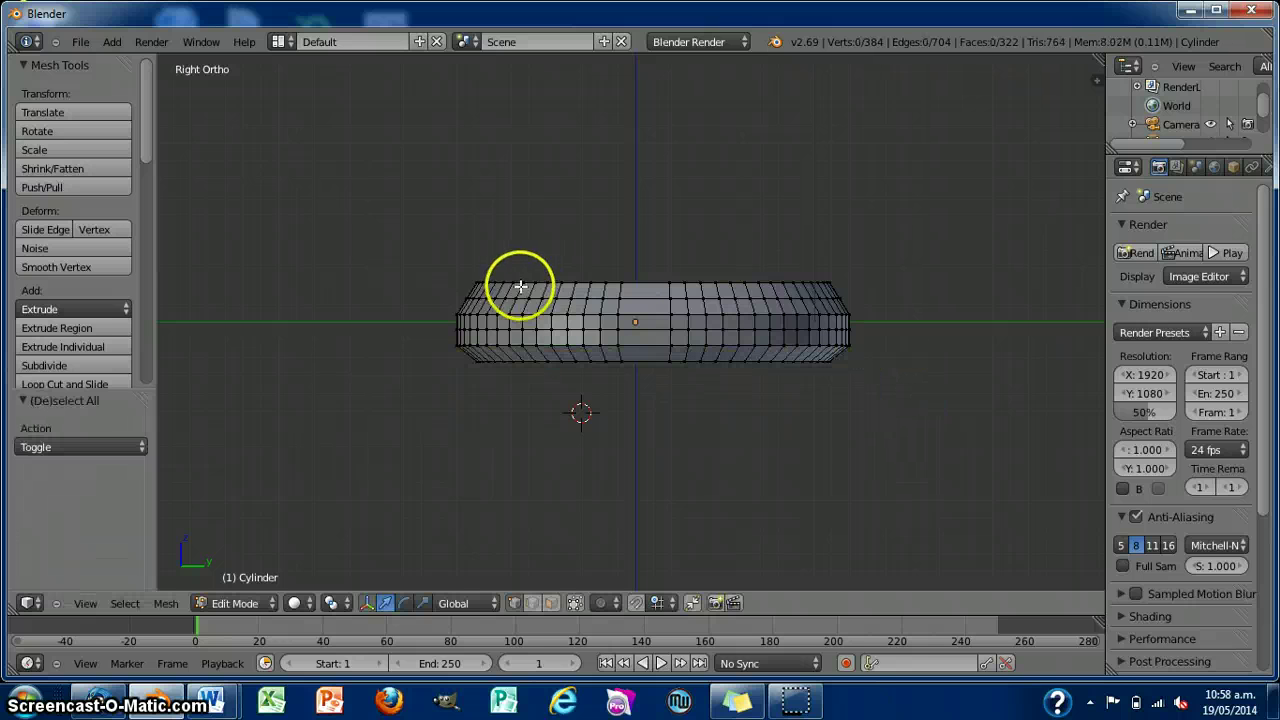
Box-select the second vertex ring from the bottom of the plate and scale it to 0.95.
{"action": "key", "text": "b"}
{"action": "left_click_drag", "start_coordinate": [447, 338], "coordinate": [893, 355]}
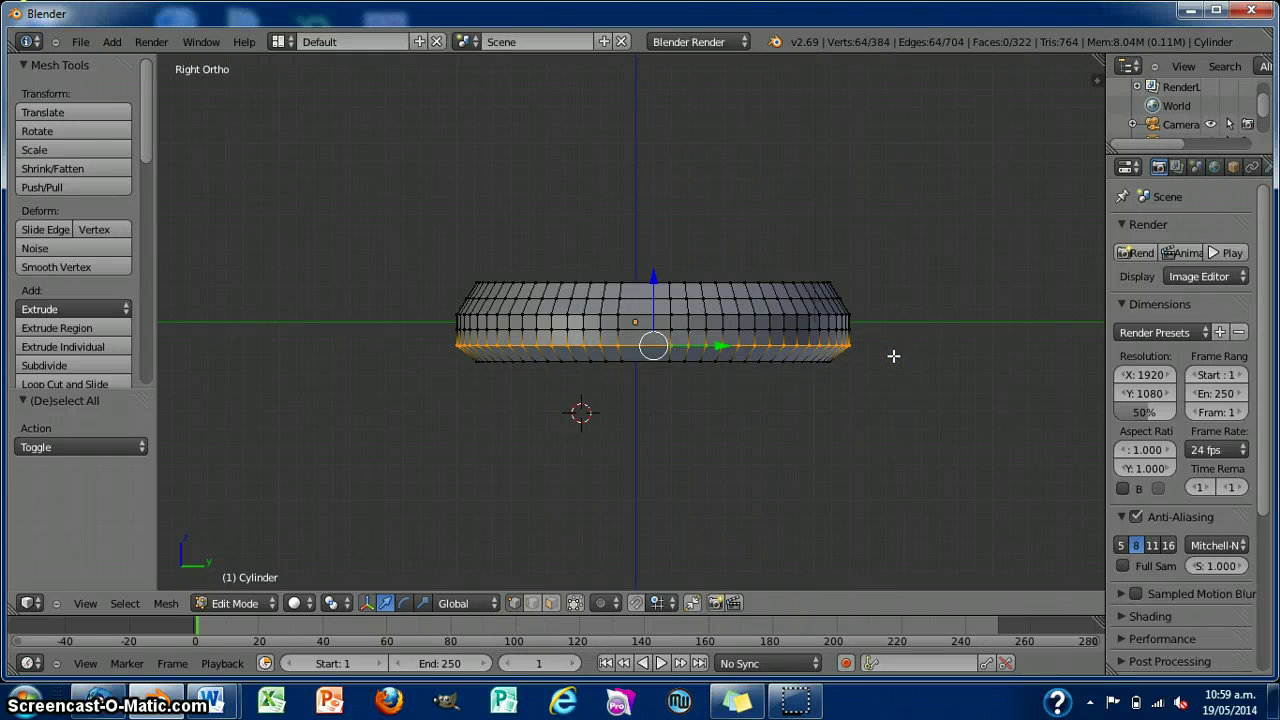
{"action": "type", "text": "s0.95"}
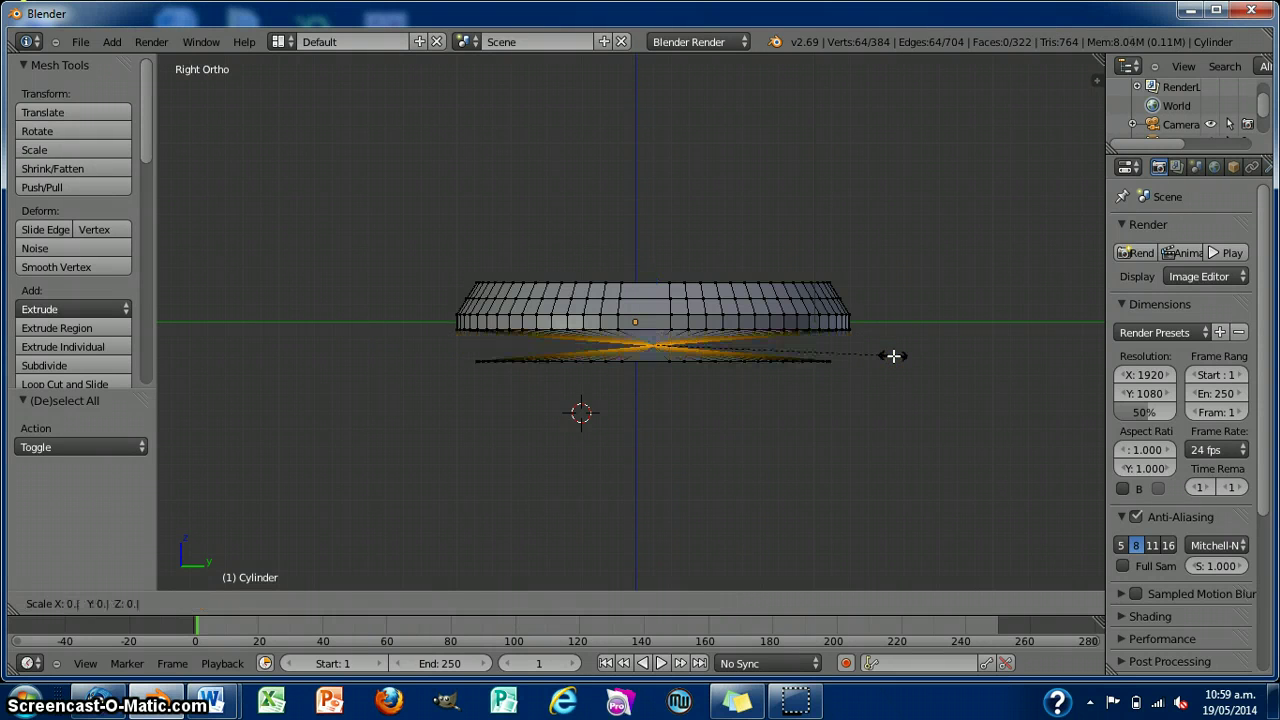
{"action": "key", "text": "Return"}
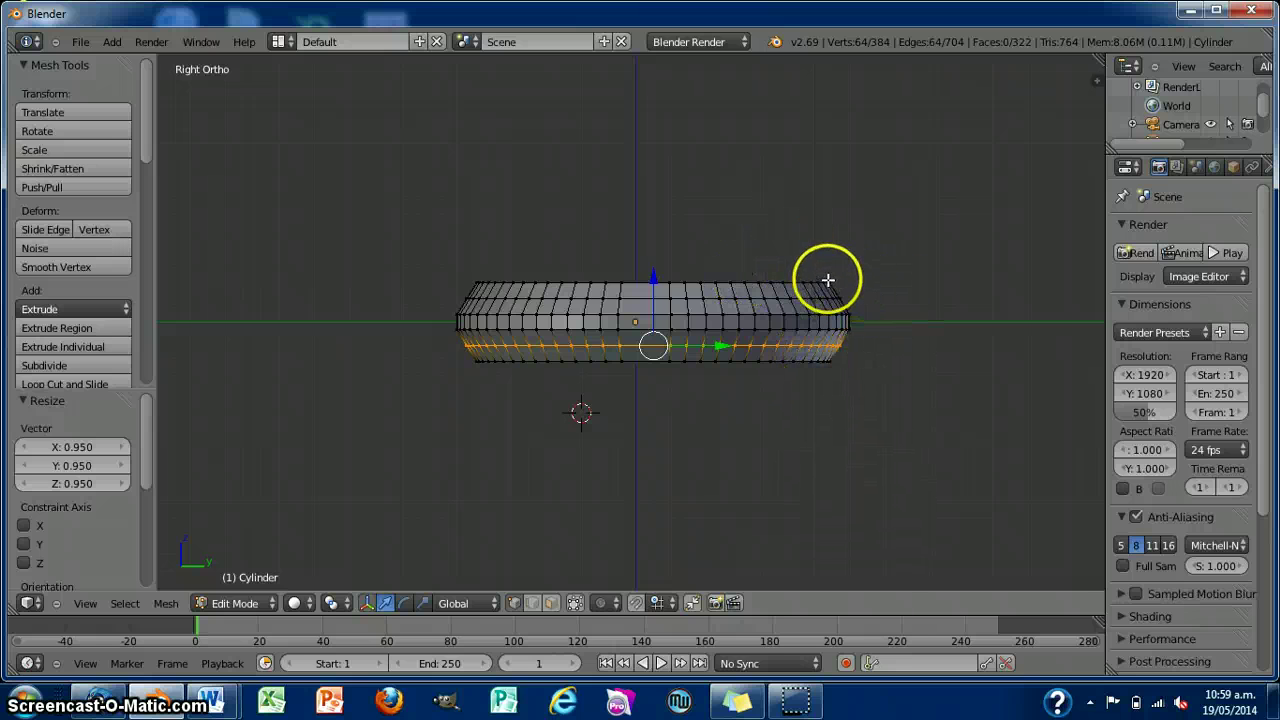
Add one horizontal loop cut midway through the plate's uppermost band of faces and deselect all geometry.
{"action": "scroll", "coordinate": [915, 323], "scroll_direction": "up", "scroll_amount": 2}
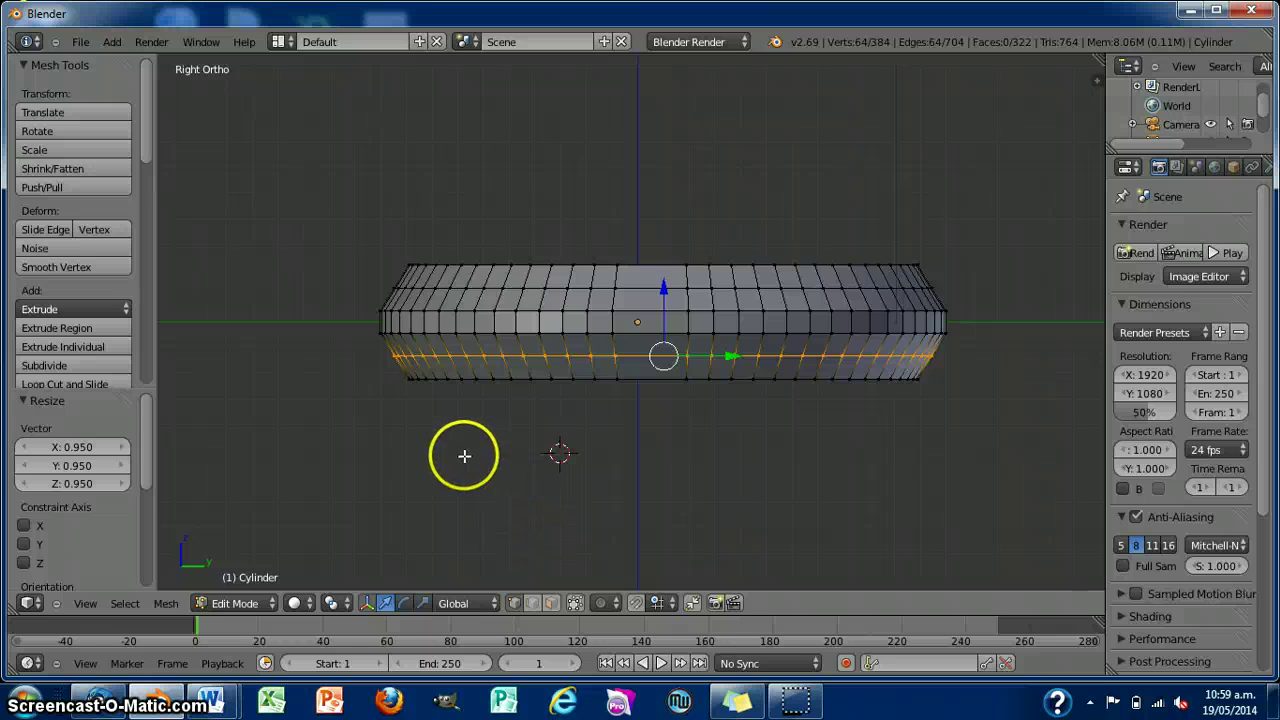
{"action": "key", "text": "ctrl+r"}
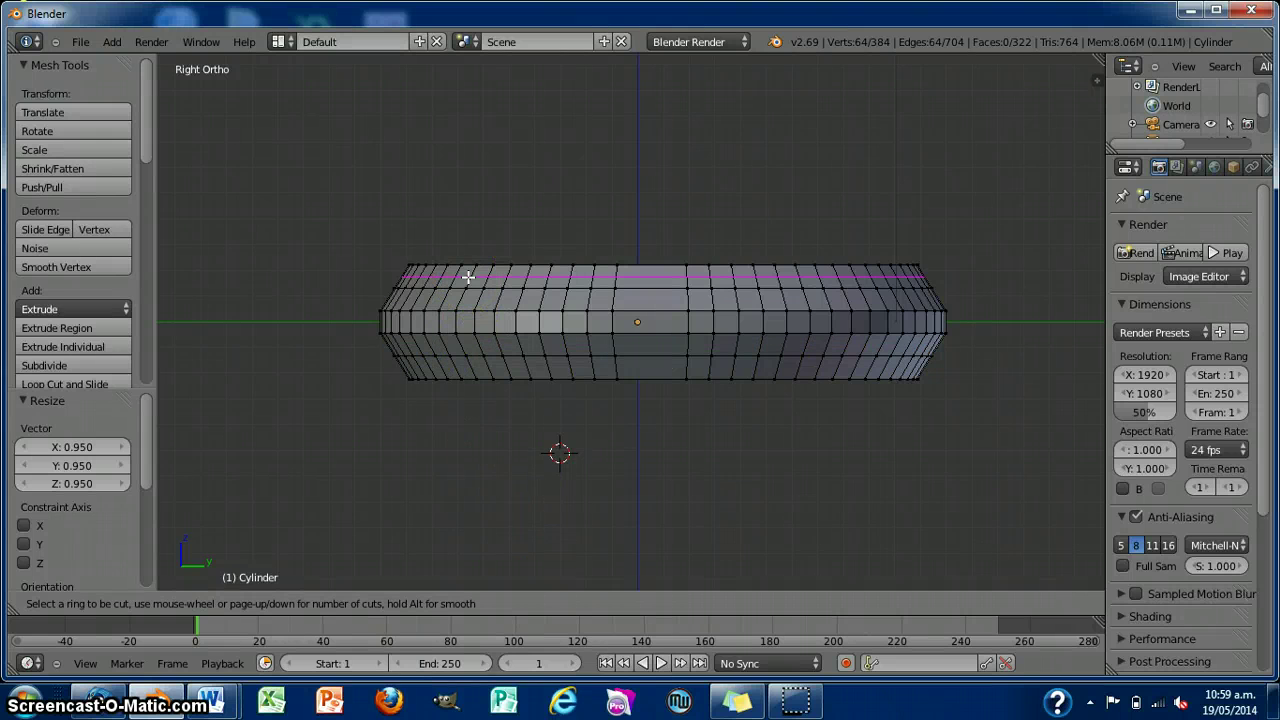
{"action": "left_click", "coordinate": [468, 277]}
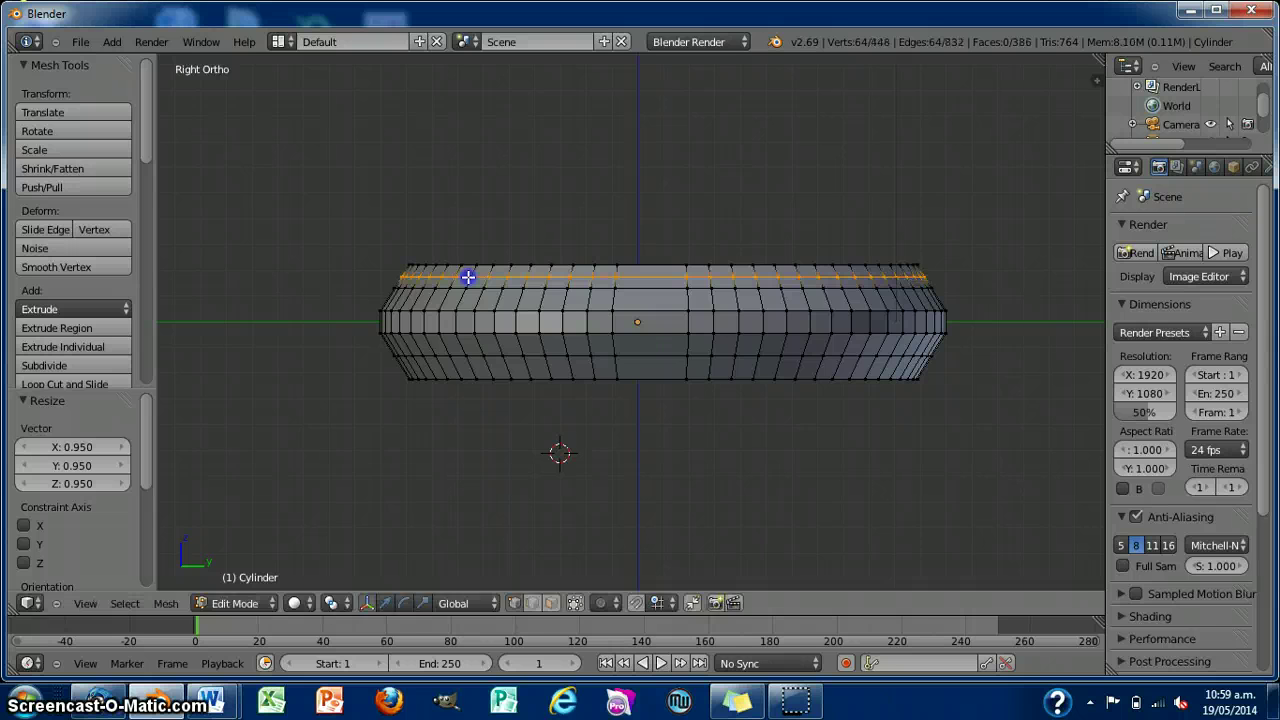
{"action": "left_click_drag", "start_coordinate": [468, 277], "coordinate": [437, 263]}
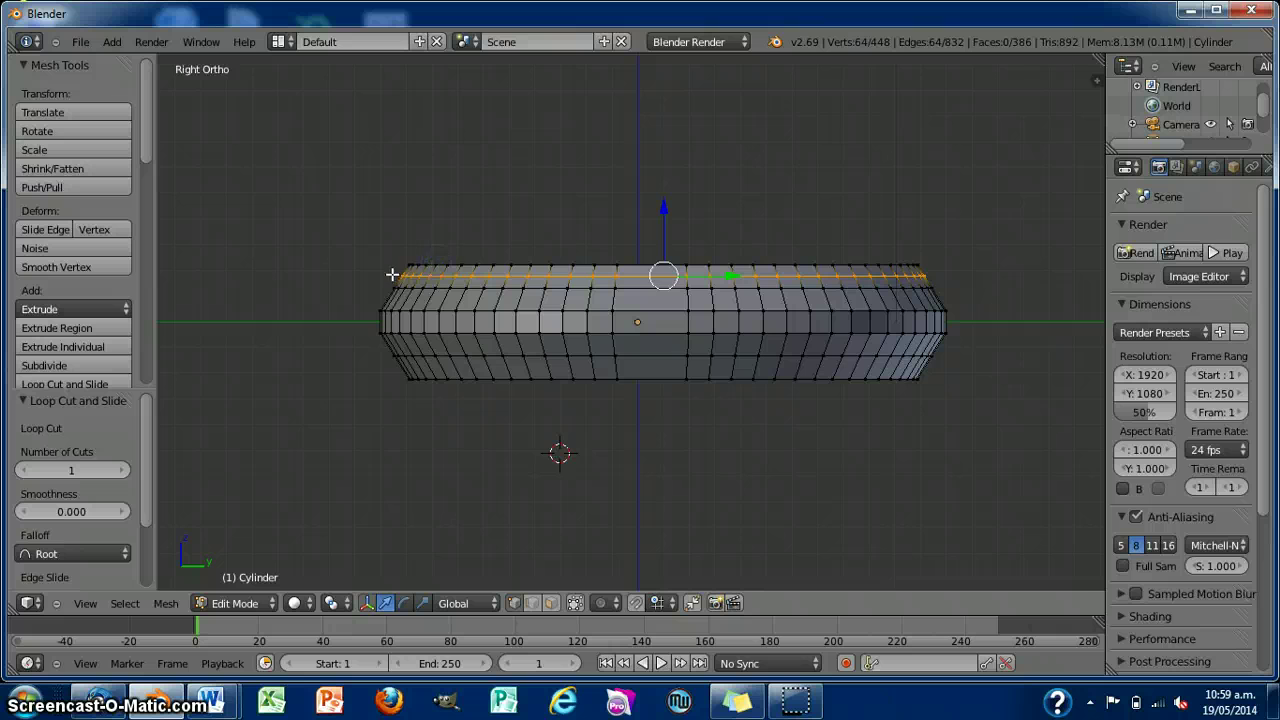
{"action": "key", "text": "a"}
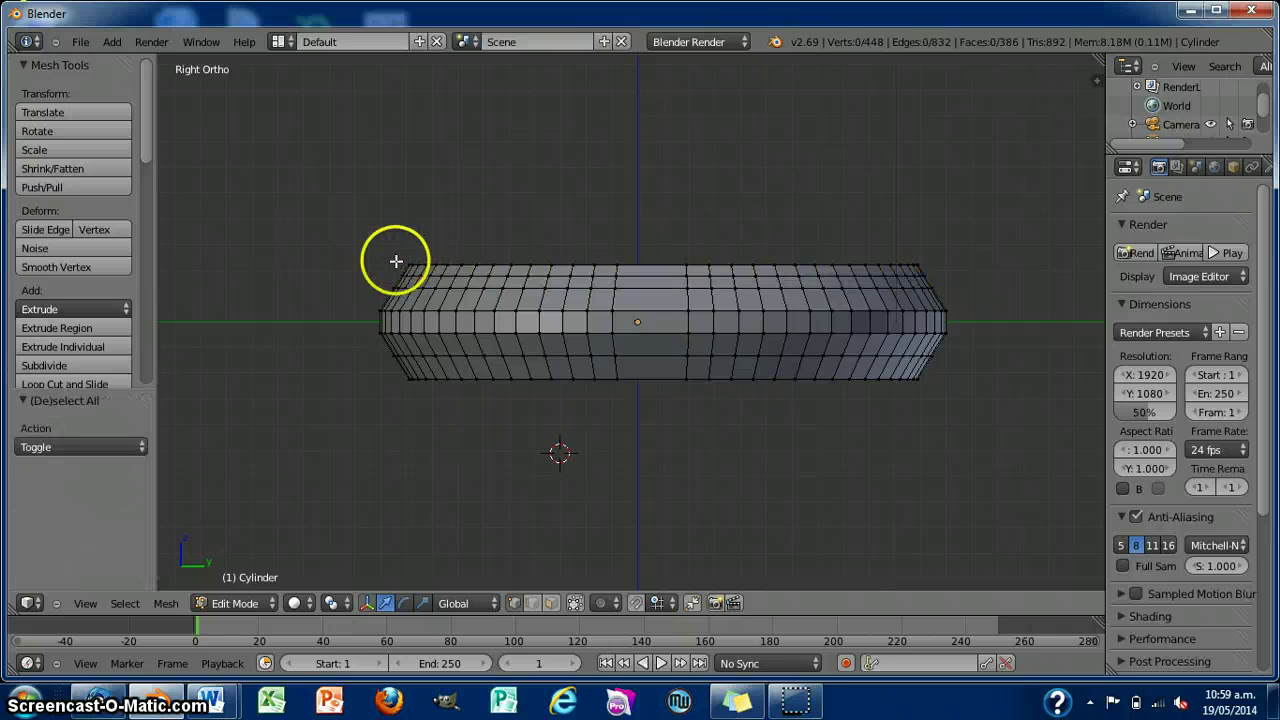
Box-select the vertex ring along the plate's top edge and scale it to 0.95.
{"action": "key", "text": "b"}
{"action": "left_click_drag", "start_coordinate": [375, 254], "coordinate": [953, 270]}
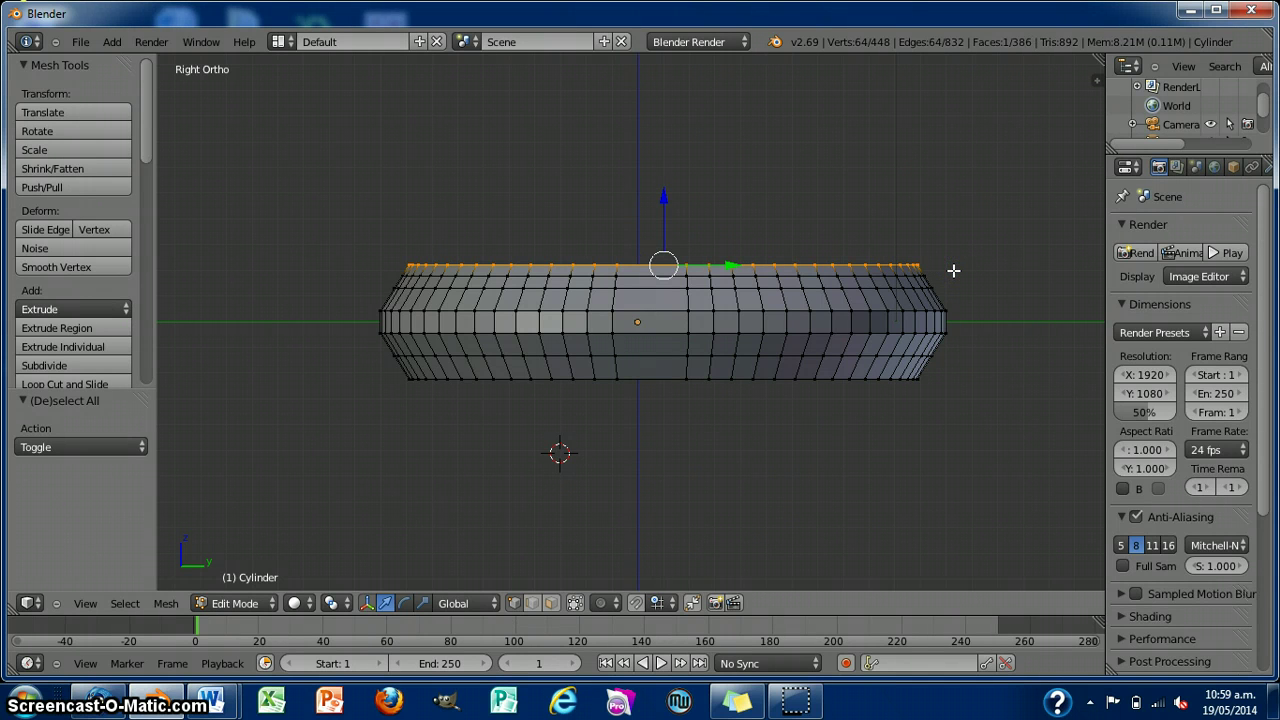
{"action": "key", "text": "s"}
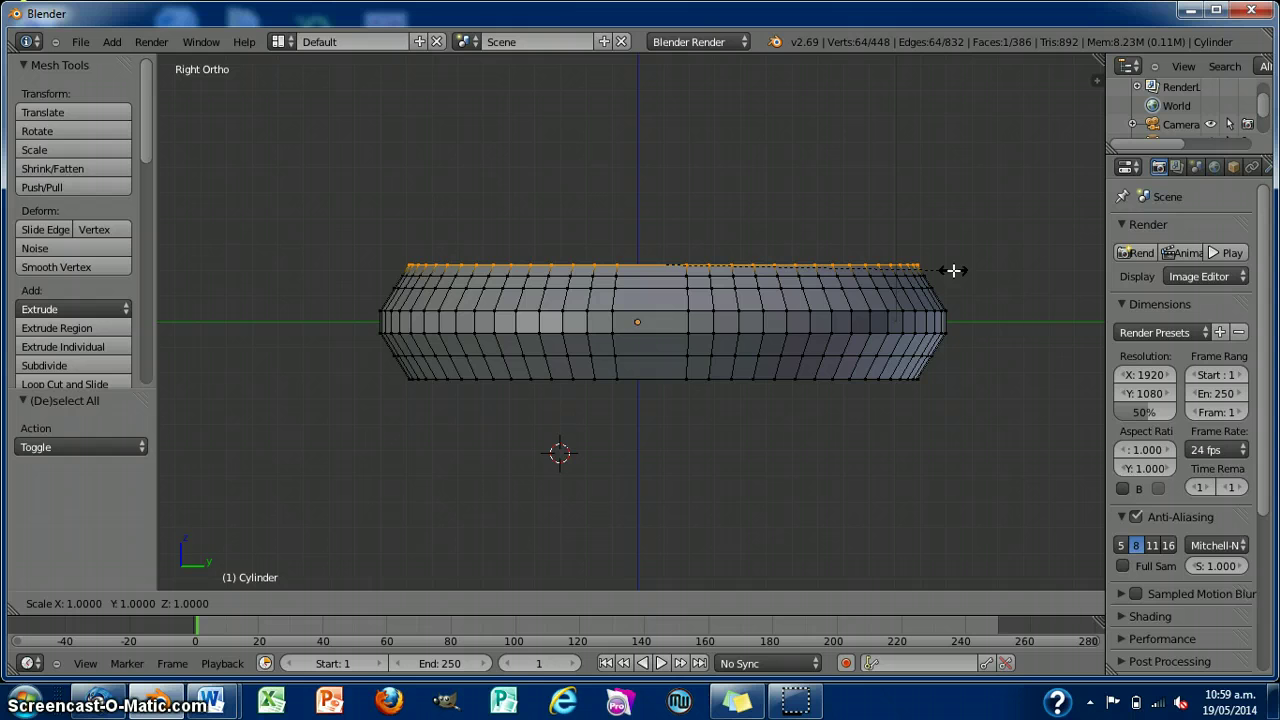
{"action": "key", "text": "0"}
{"action": "key", "text": "9"}
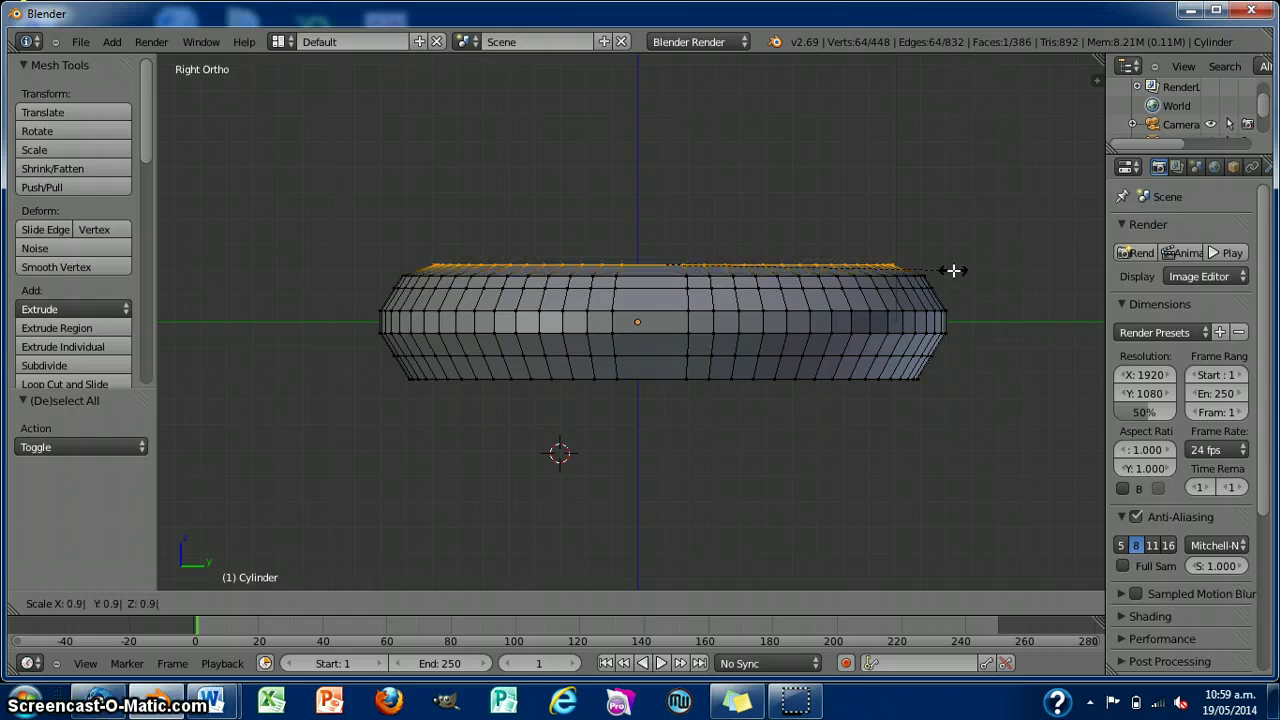
{"action": "key", "text": "5"}
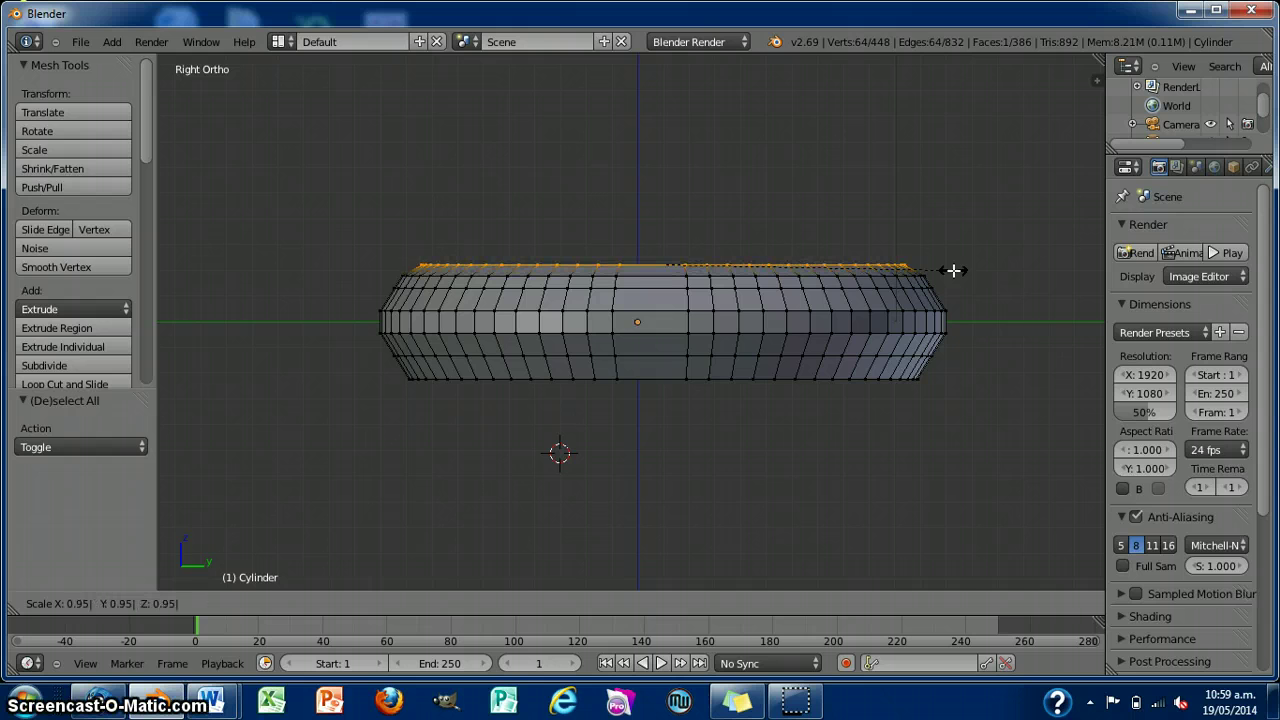
{"action": "key", "text": "Return"}
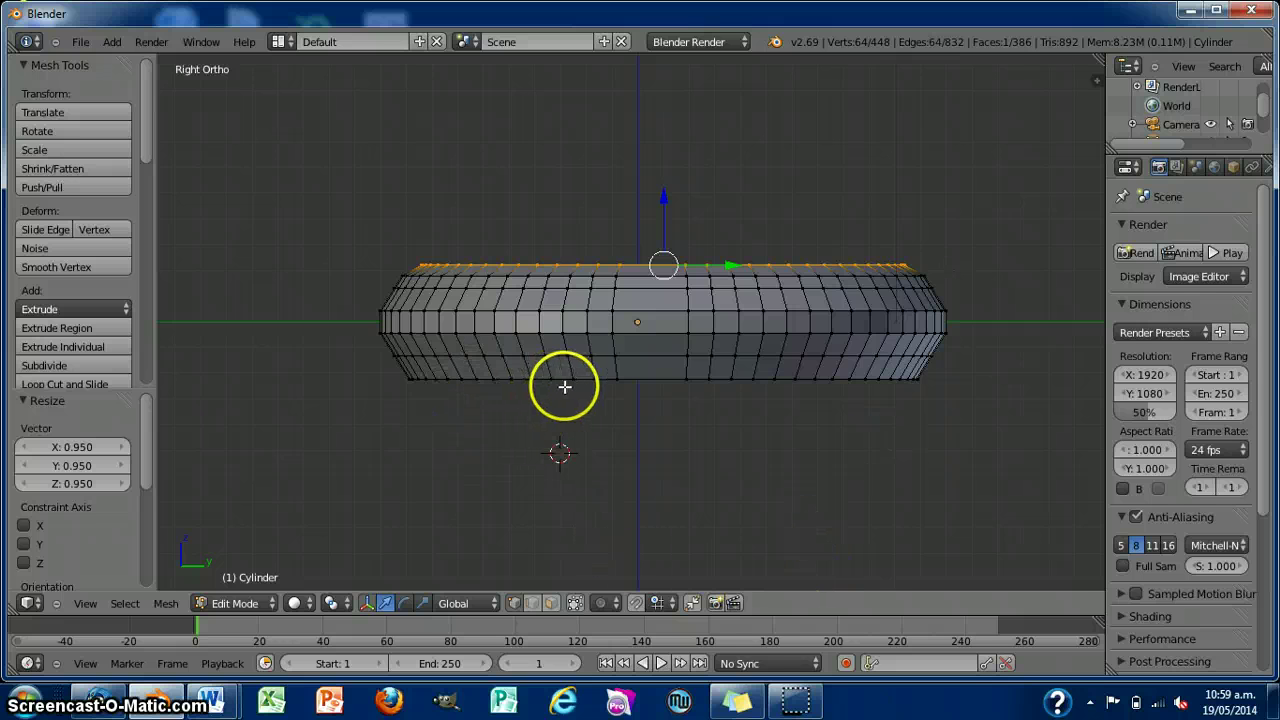
Add one horizontal loop cut midway through the plate's lowest band of faces.
{"action": "key", "text": "ctrl+r"}
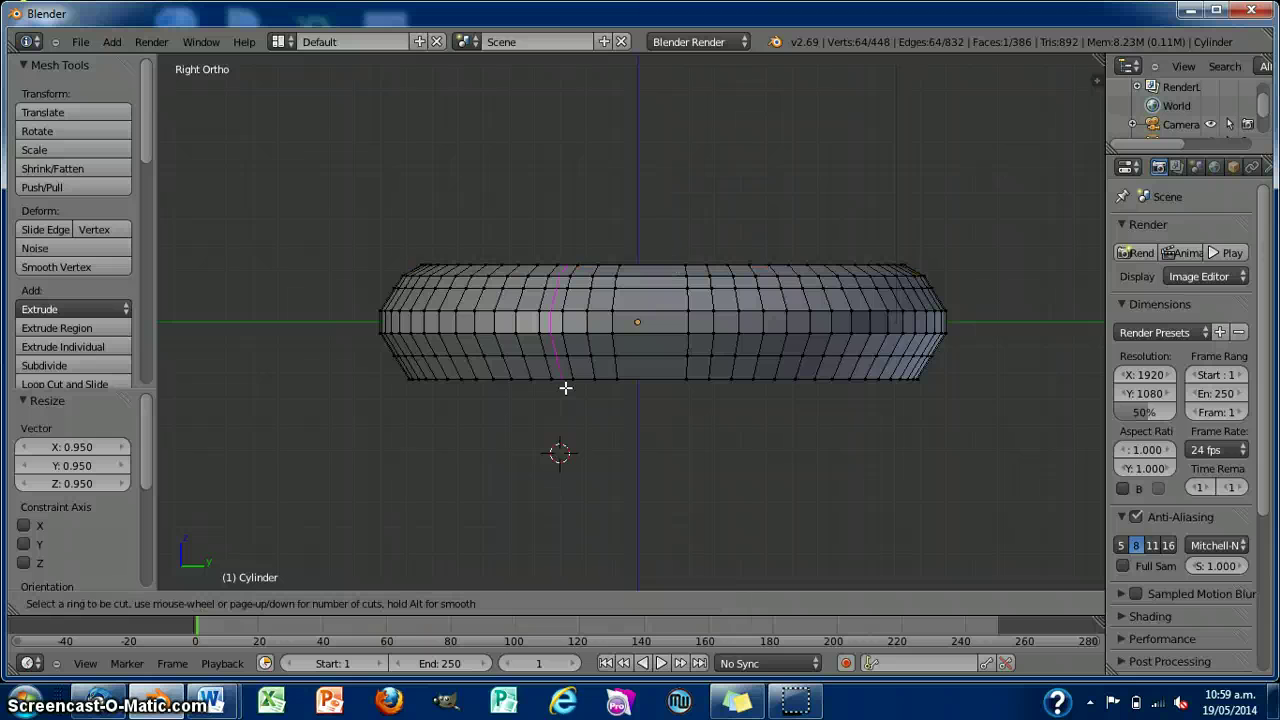
{"action": "left_click", "coordinate": [568, 370]}
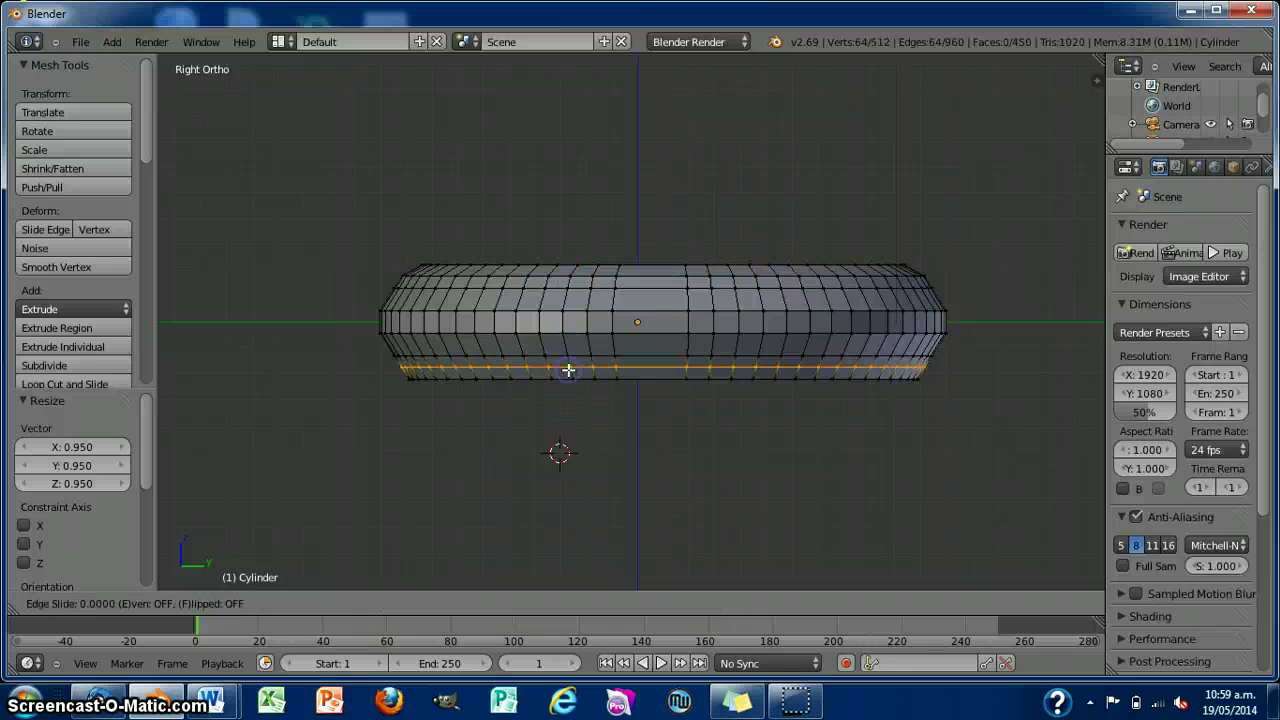
{"action": "left_click", "coordinate": [568, 372]}
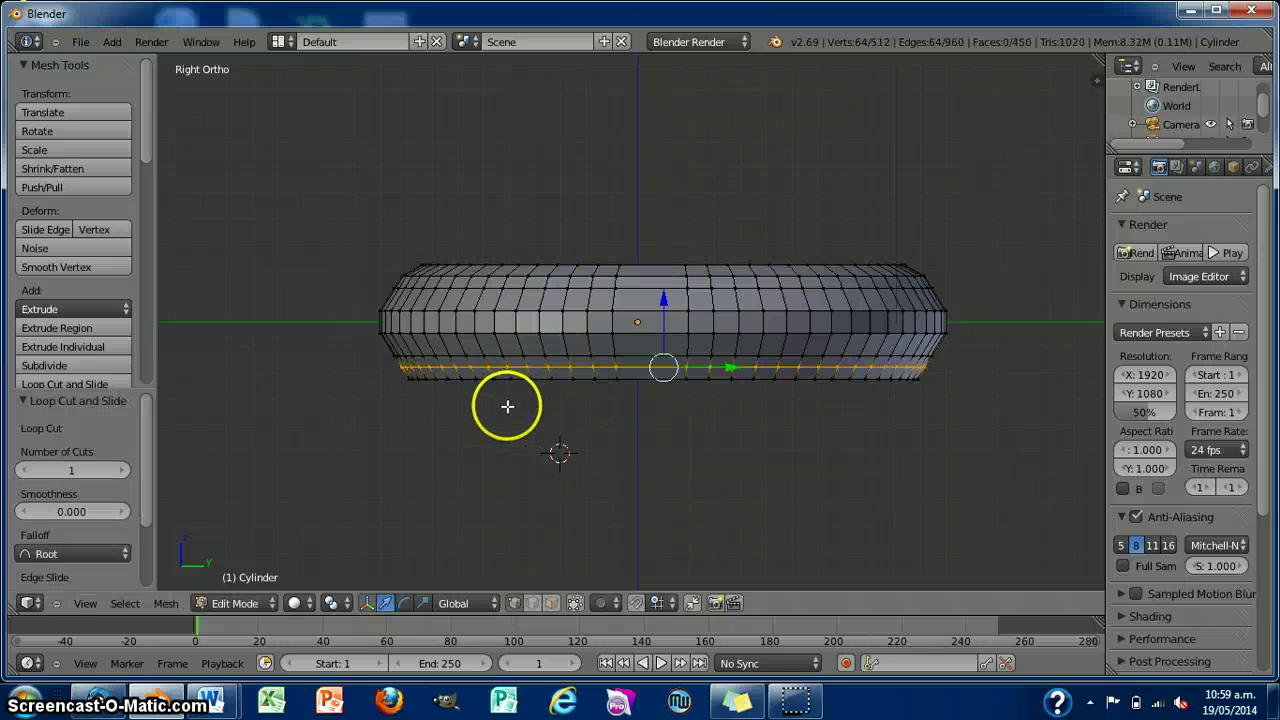
Select only the vertex ring along the plate's bottom edge and scale it to 0.95.
{"action": "key", "text": "a"}
{"action": "key", "text": "b"}
{"action": "left_click_drag", "start_coordinate": [383, 373], "coordinate": [943, 429]}
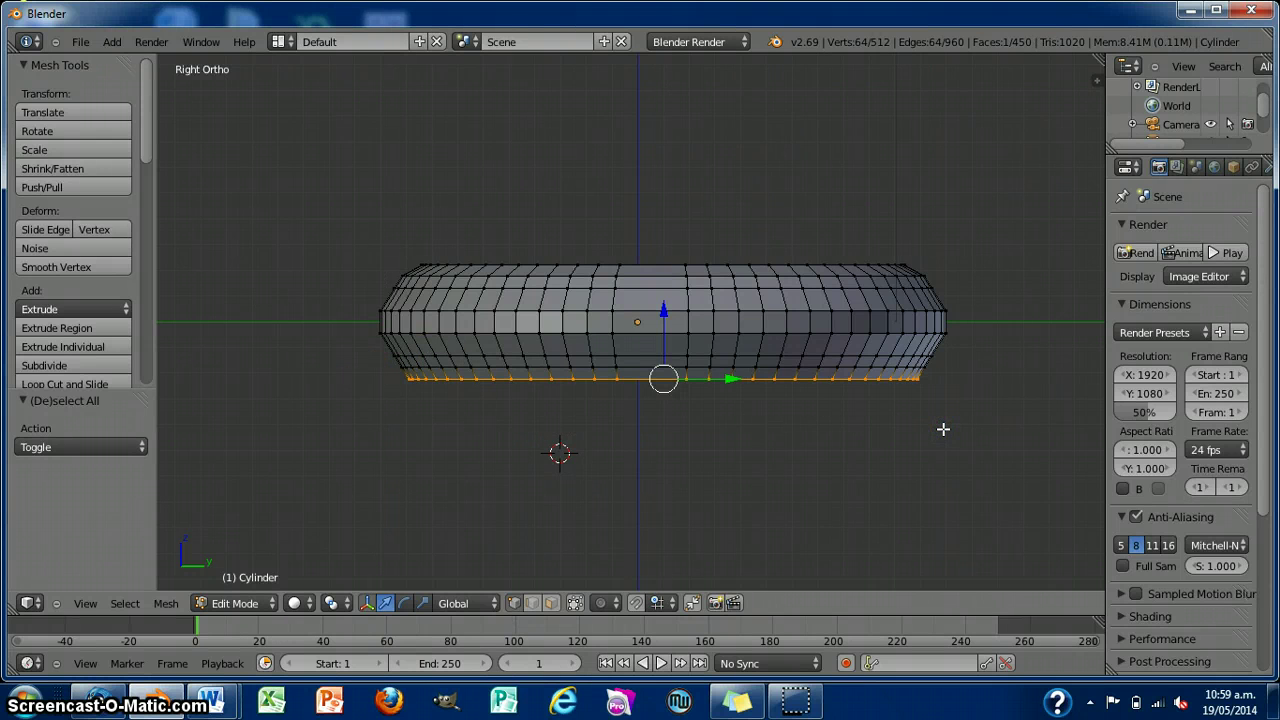
{"action": "type", "text": "s0.95| Y: 0.95| Z: 0.95|"}
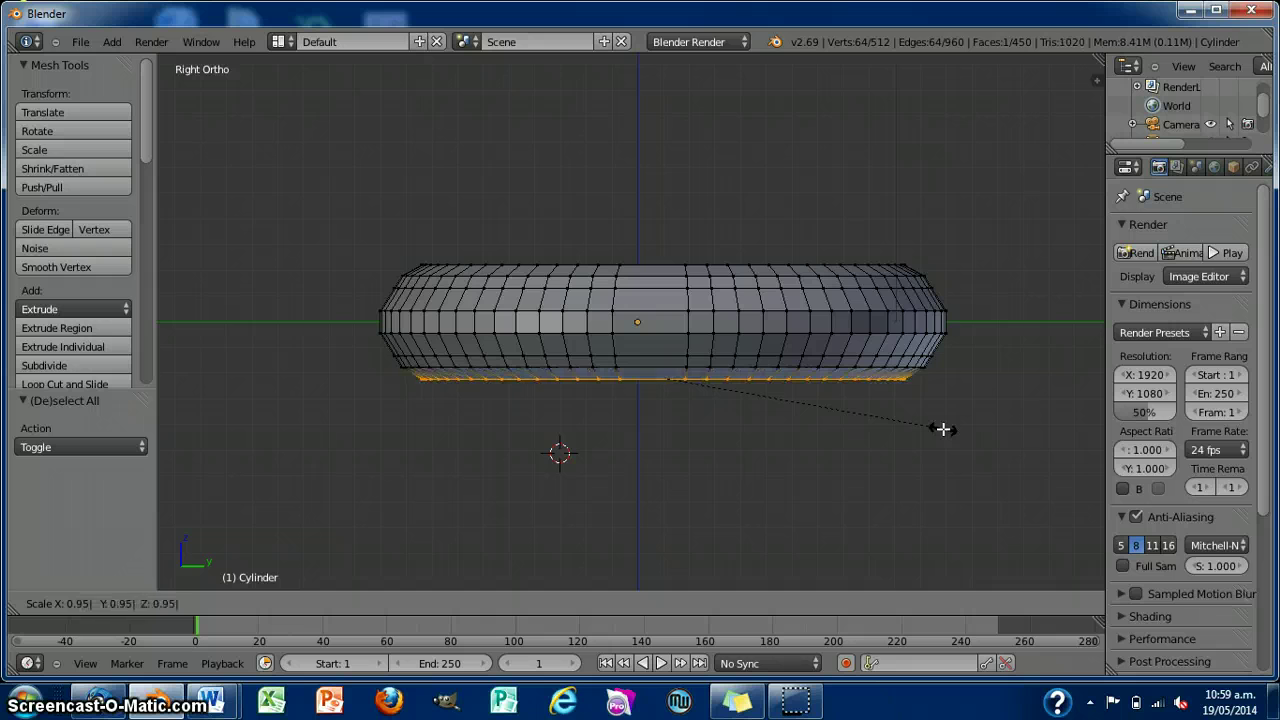
{"action": "key", "text": "Return"}
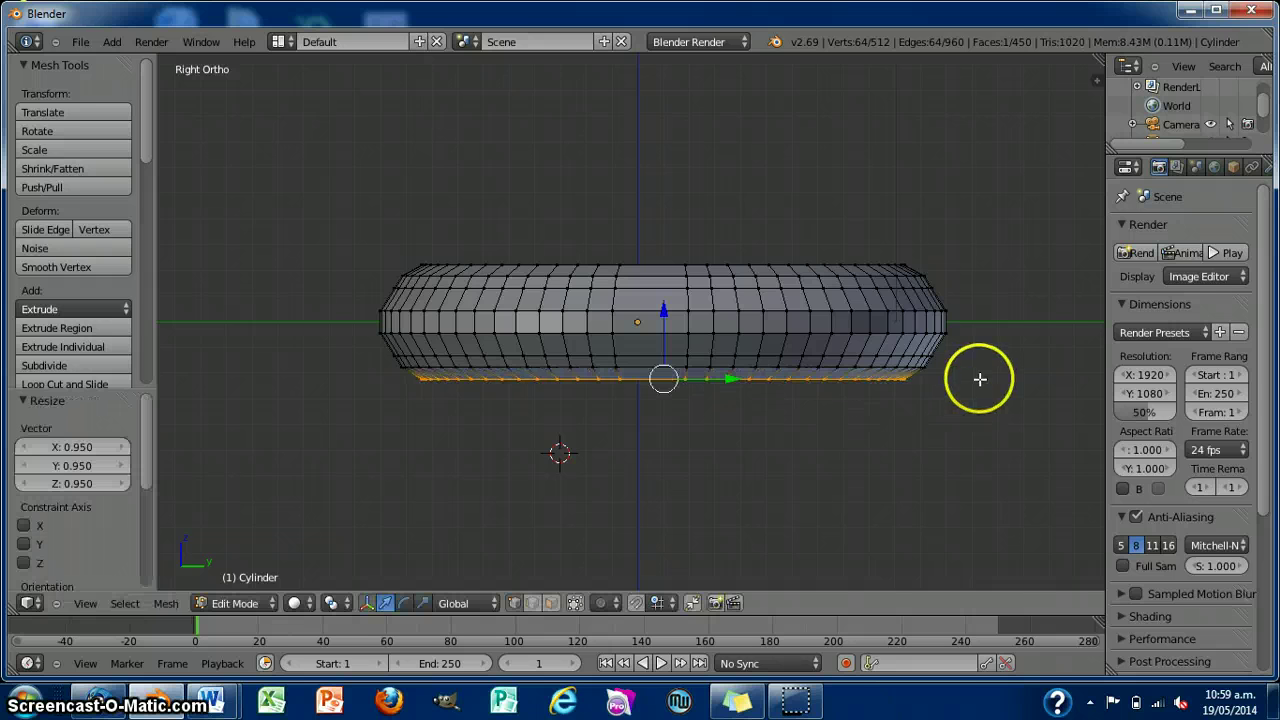
Return the plate to Object Mode in top view and add a text object at the 3D cursor.
{"action": "mouse_move", "coordinate": [980, 377]}
{"action": "middle_mouse_down"}
{"action": "mouse_move", "coordinate": [900, 417]}
{"action": "mouse_move", "coordinate": [972, 357]}
{"action": "mouse_move", "coordinate": [983, 389]}
{"action": "mouse_move", "coordinate": [917, 415]}
{"action": "middle_mouse_up"}
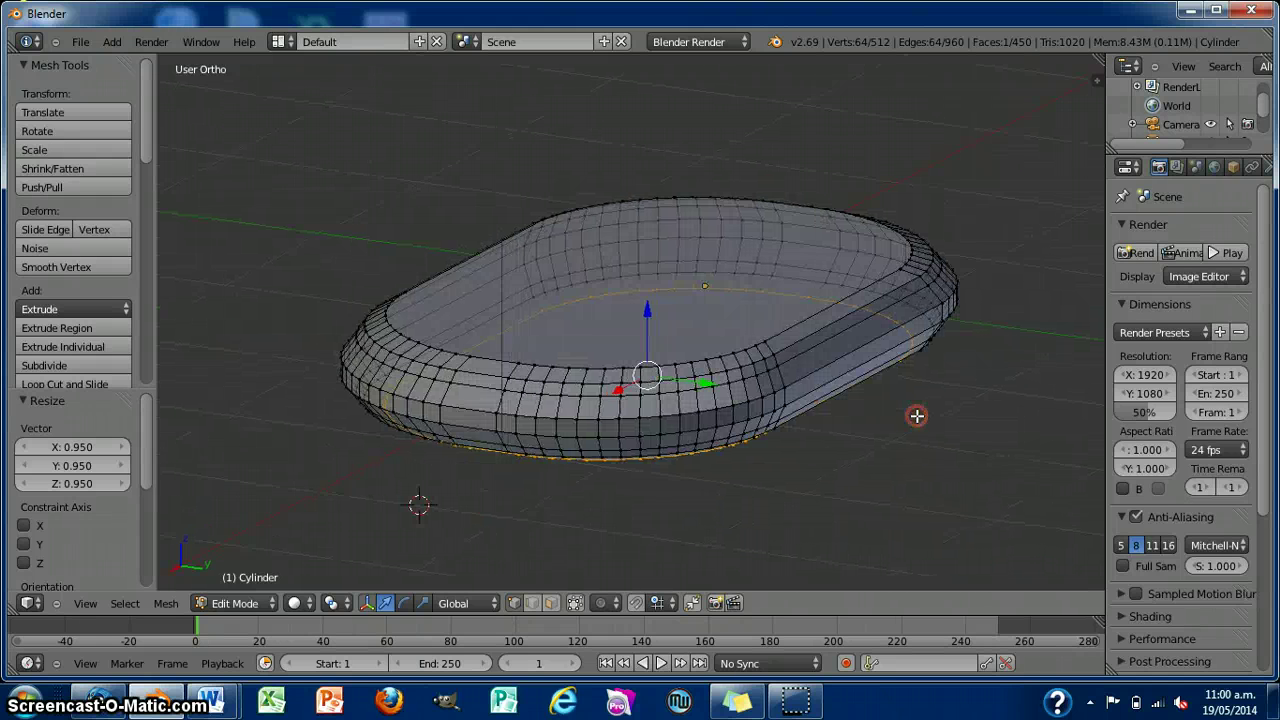
{"action": "key", "text": "KP_7"}
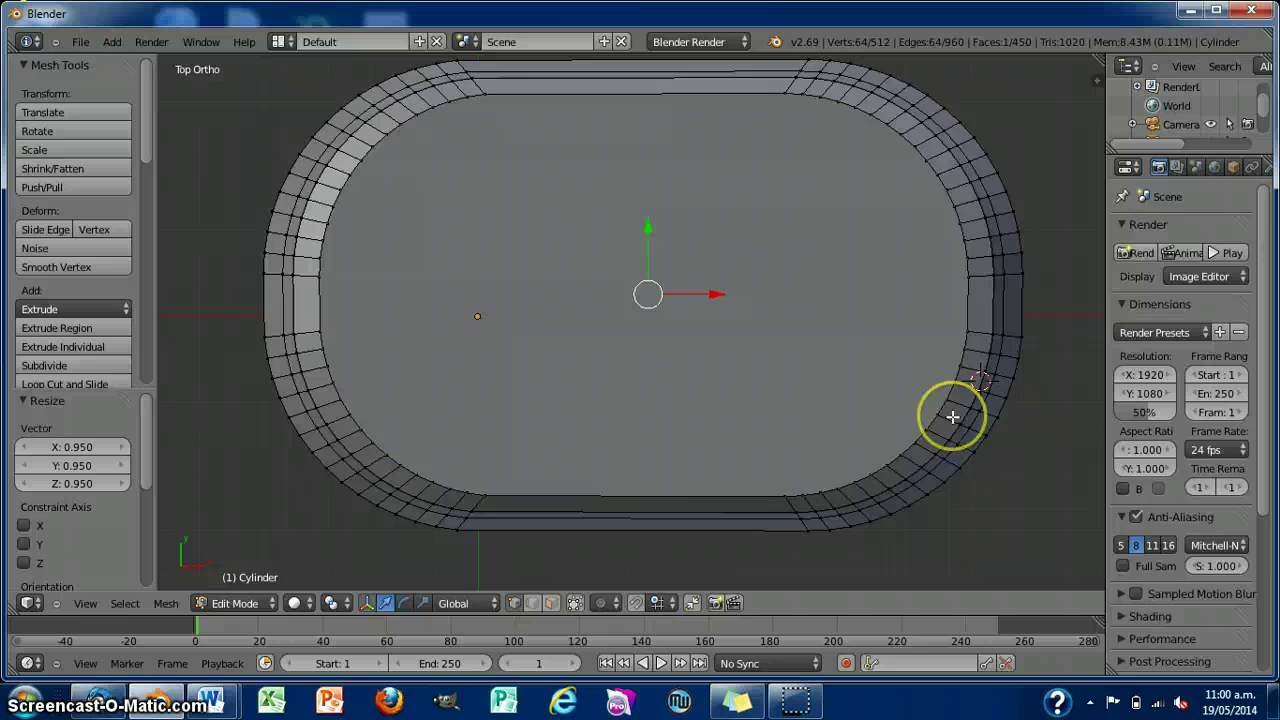
{"action": "scroll", "coordinate": [886, 325], "scroll_direction": "down", "scroll_amount": 2}
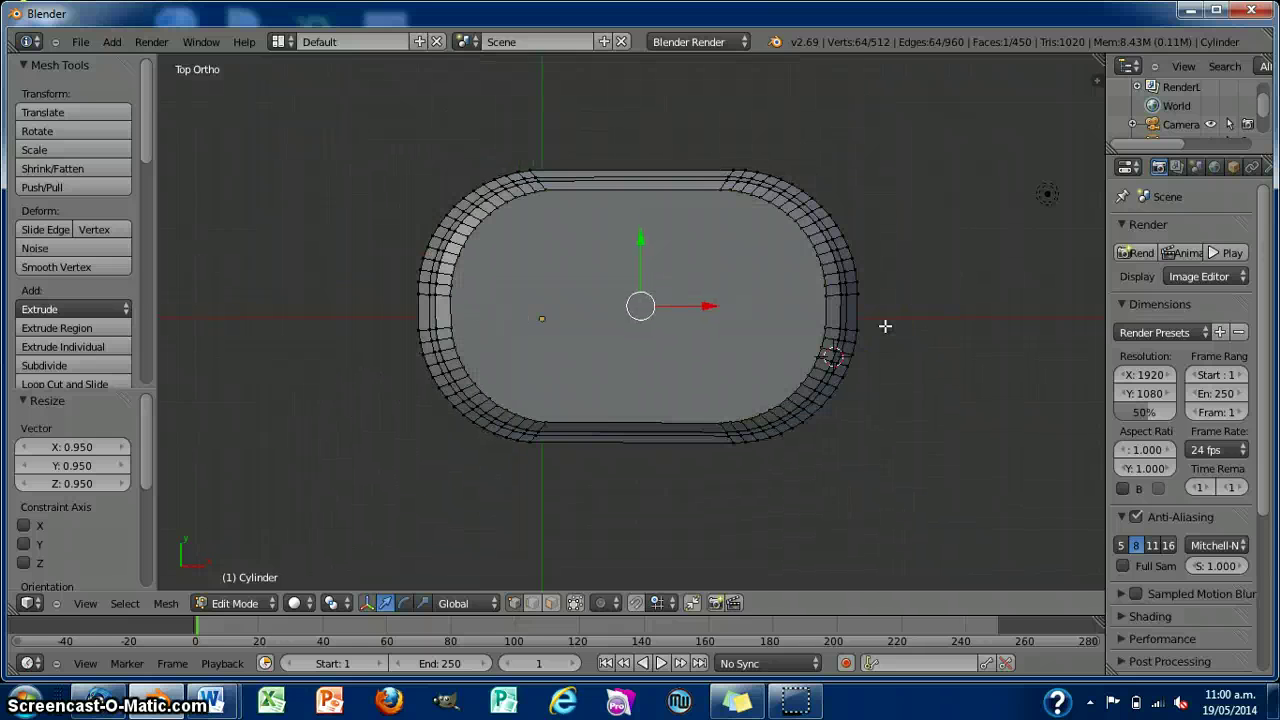
{"action": "key", "text": "Tab"}
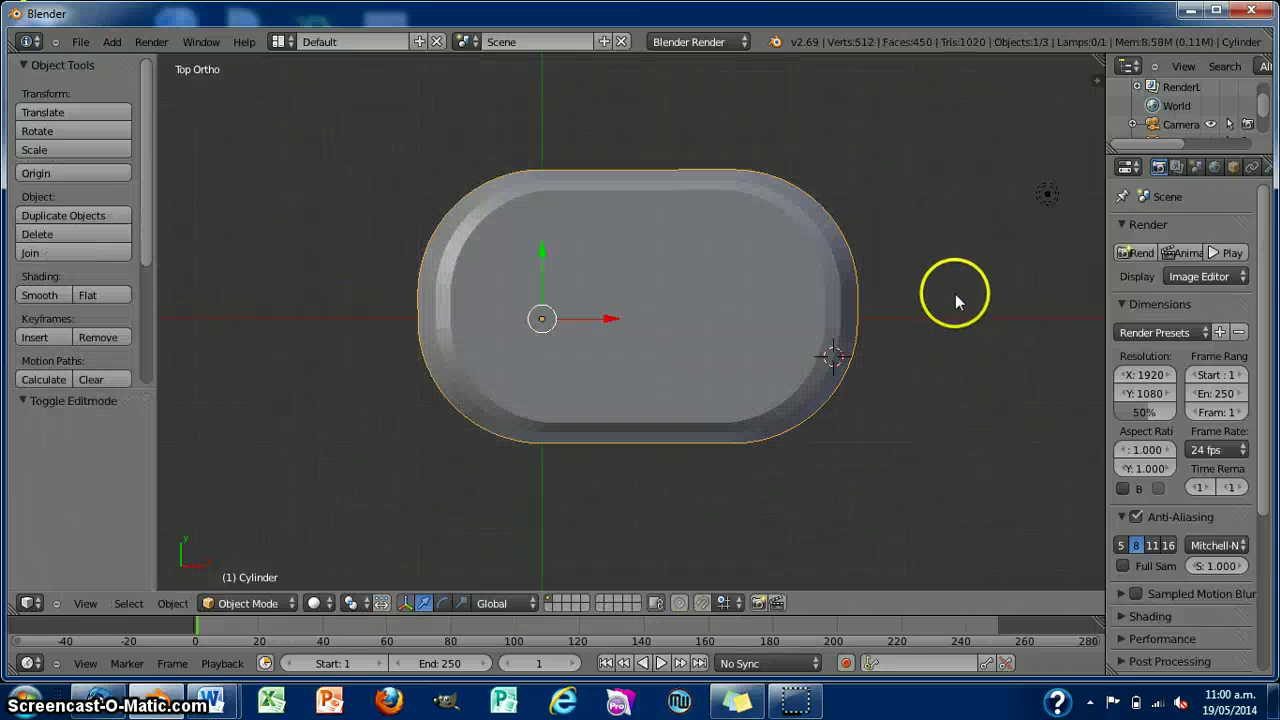
{"action": "mouse_move", "coordinate": [959, 285]}
{"action": "middle_mouse_down"}
{"action": "mouse_move", "coordinate": [969, 171]}
{"action": "mouse_move", "coordinate": [946, 271]}
{"action": "mouse_move", "coordinate": [965, 317]}
{"action": "mouse_move", "coordinate": [951, 320]}
{"action": "mouse_move", "coordinate": [963, 294]}
{"action": "middle_mouse_up"}
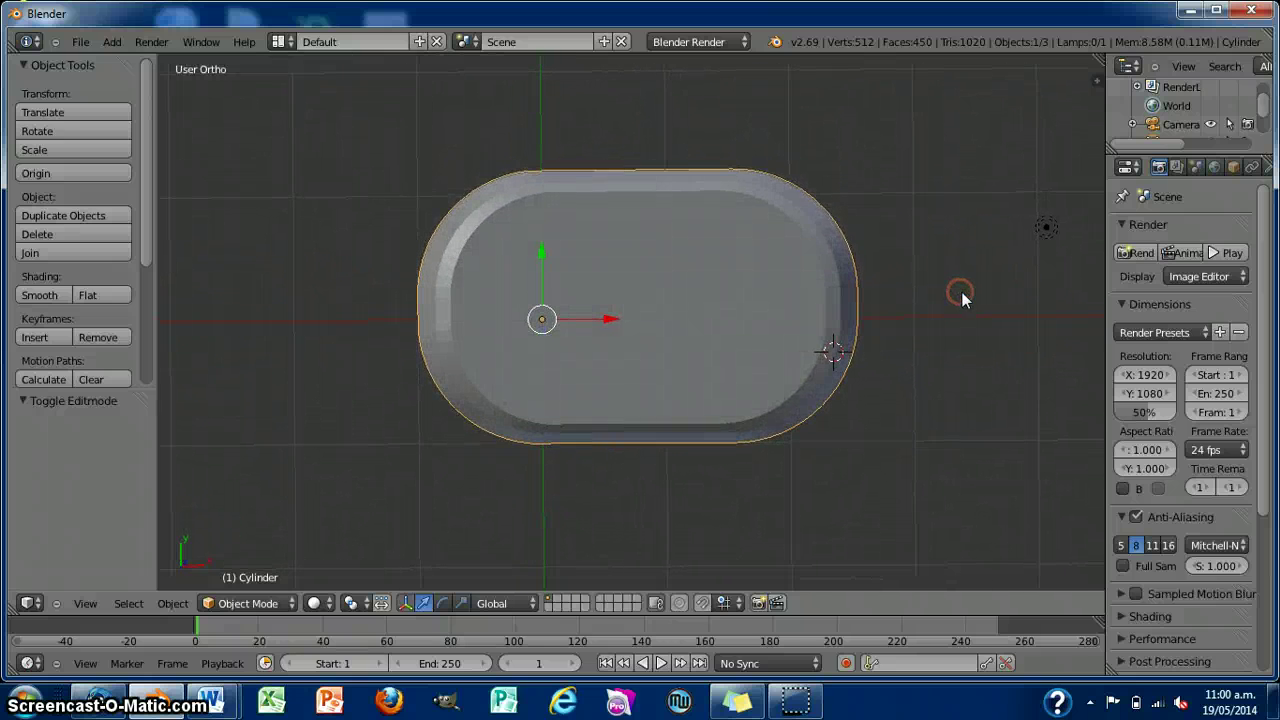
{"action": "left_click", "coordinate": [112, 41]}
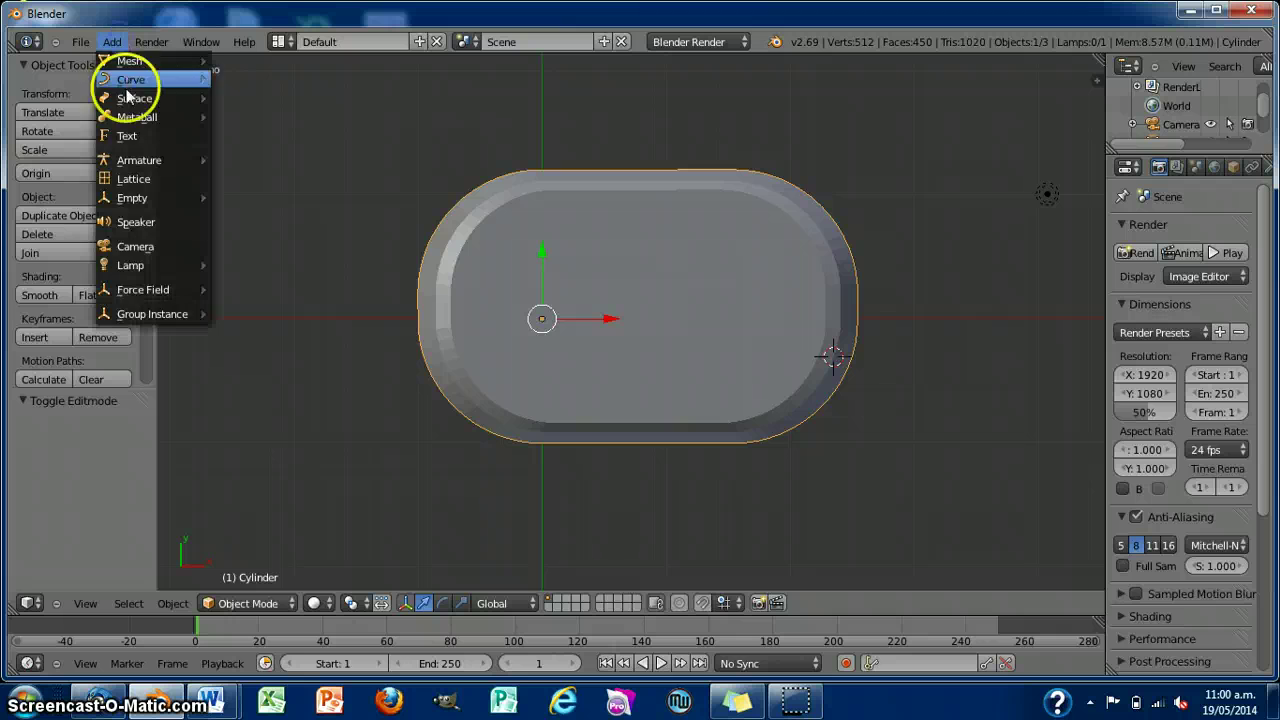
{"action": "left_click", "coordinate": [128, 130]}
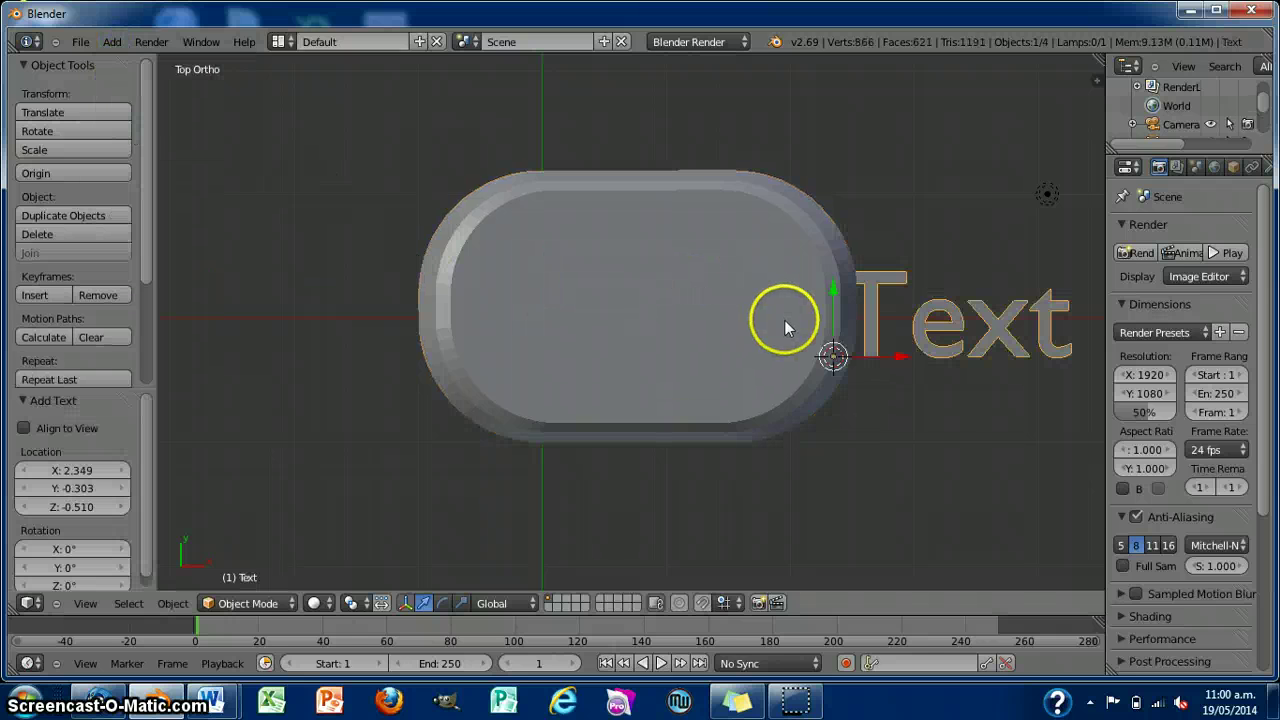
Replace the default wording of the text object with the name for the plate and return to Object Mode.
{"action": "key", "text": "Tab"}
{"action": "key", "text": "BackSpace"}
{"action": "key", "text": "BackSpace"}
{"action": "key", "text": "BackSpace"}
{"action": "key", "text": "BackSpace"}
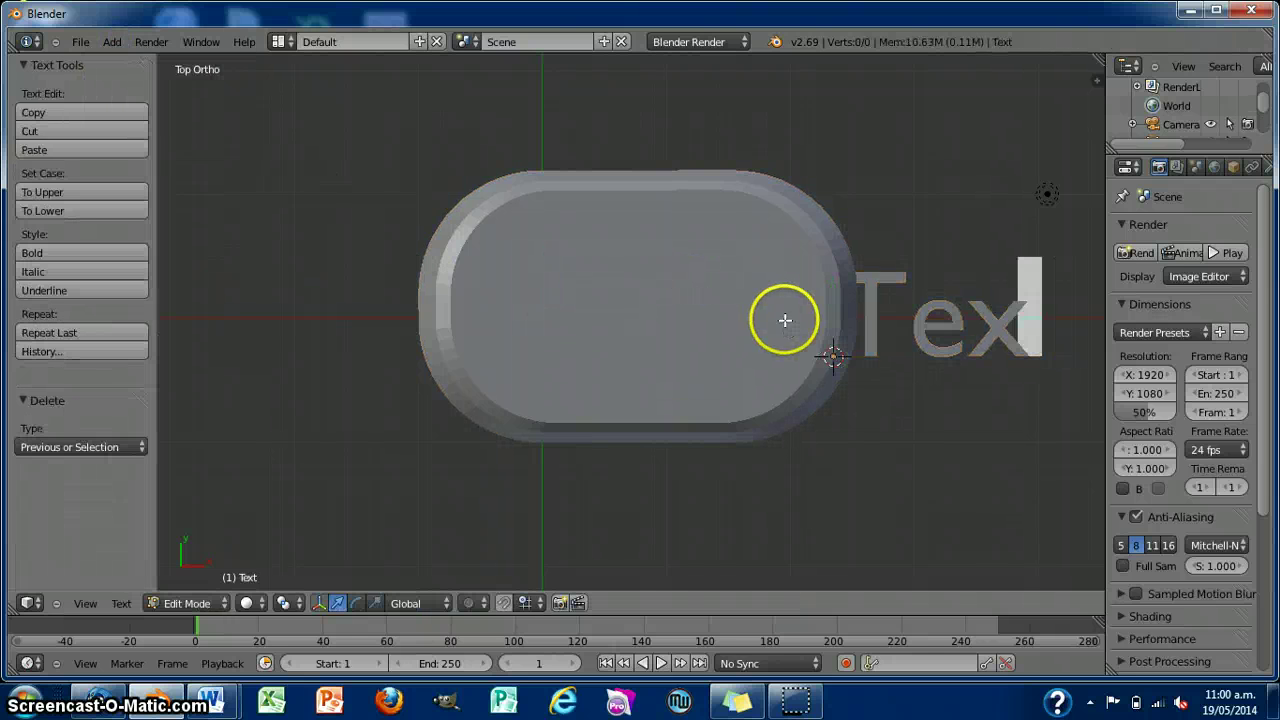
{"action": "type", "text": "Samal"}
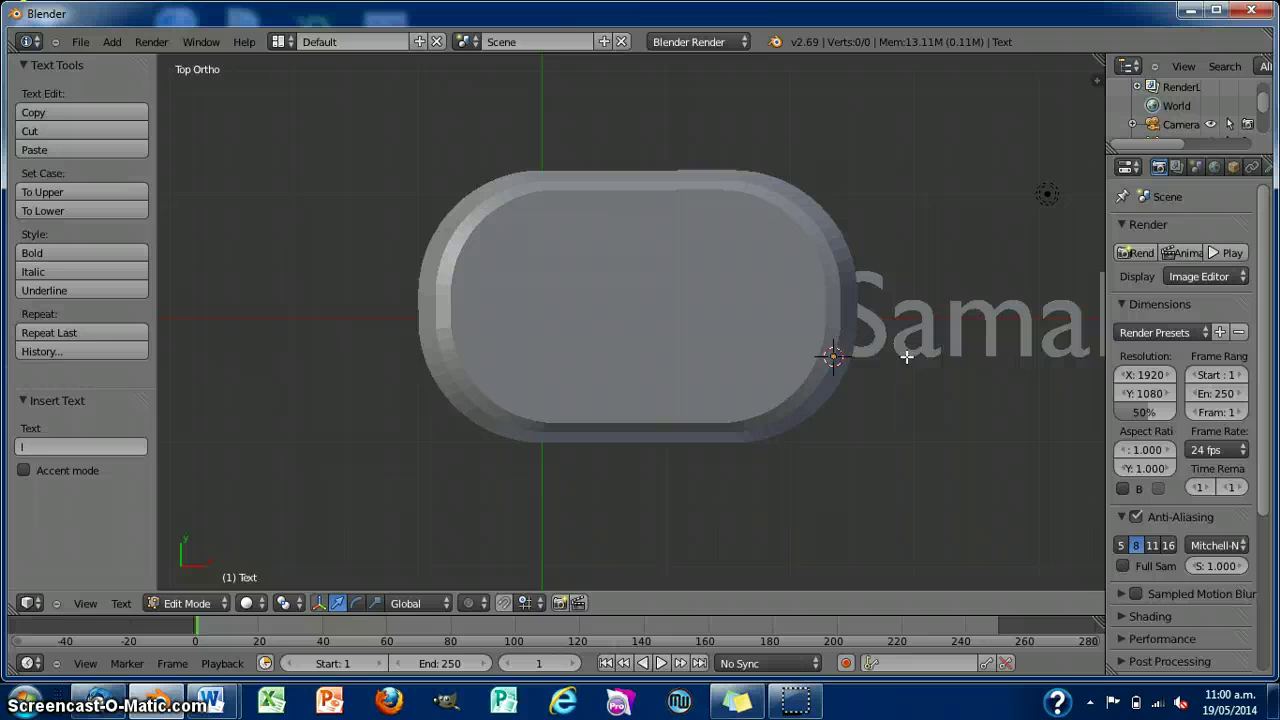
{"action": "key", "text": "Tab"}
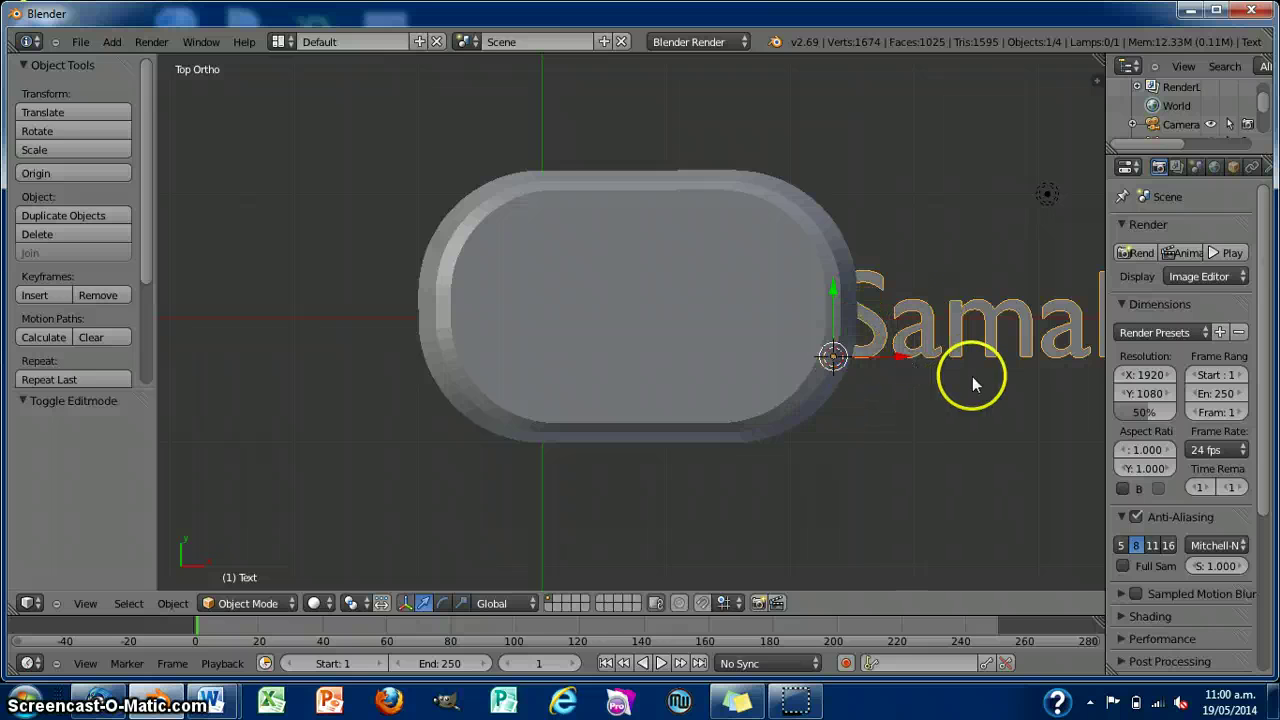
Extrude the text object by 0.3 and set its letter spacing to 1.1.
{"action": "left_click_drag", "start_coordinate": [1104, 225], "coordinate": [1006, 222]}
{"action": "left_click", "coordinate": [1188, 166]}
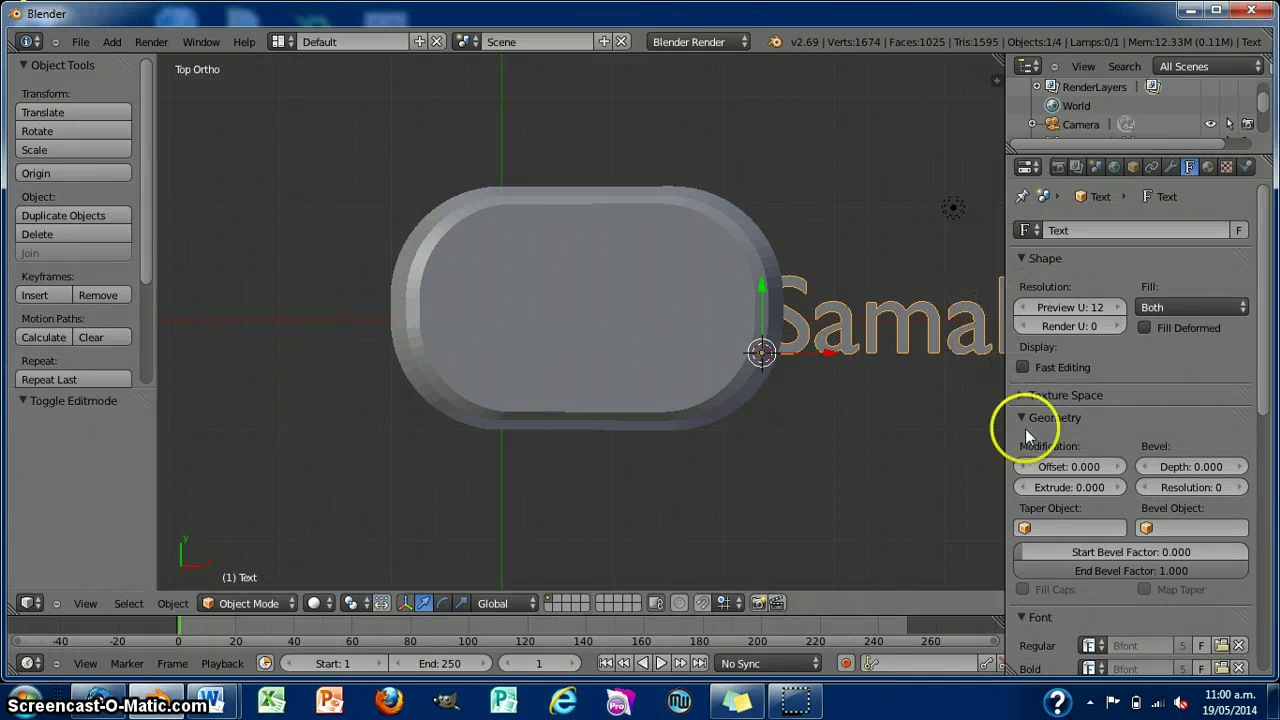
{"action": "left_click", "coordinate": [1060, 487]}
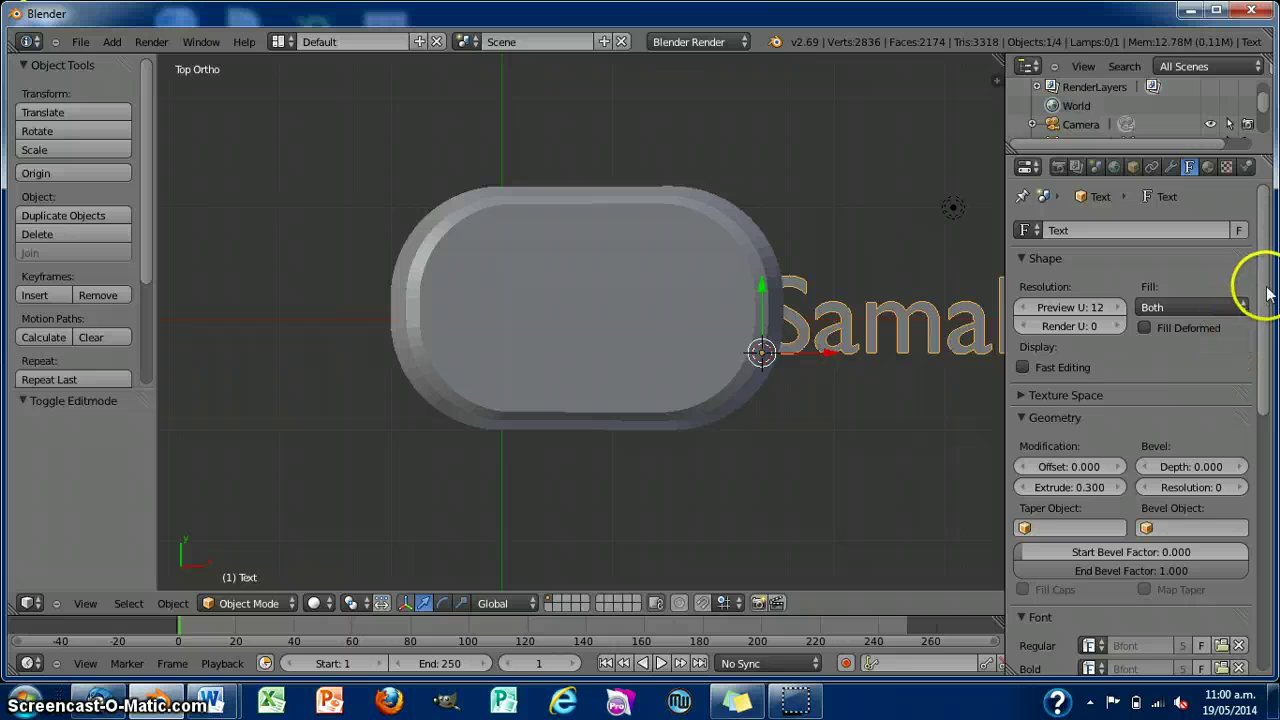
{"action": "left_click_drag", "start_coordinate": [1268, 292], "coordinate": [1268, 499]}
{"action": "left_click", "coordinate": [1119, 586]}
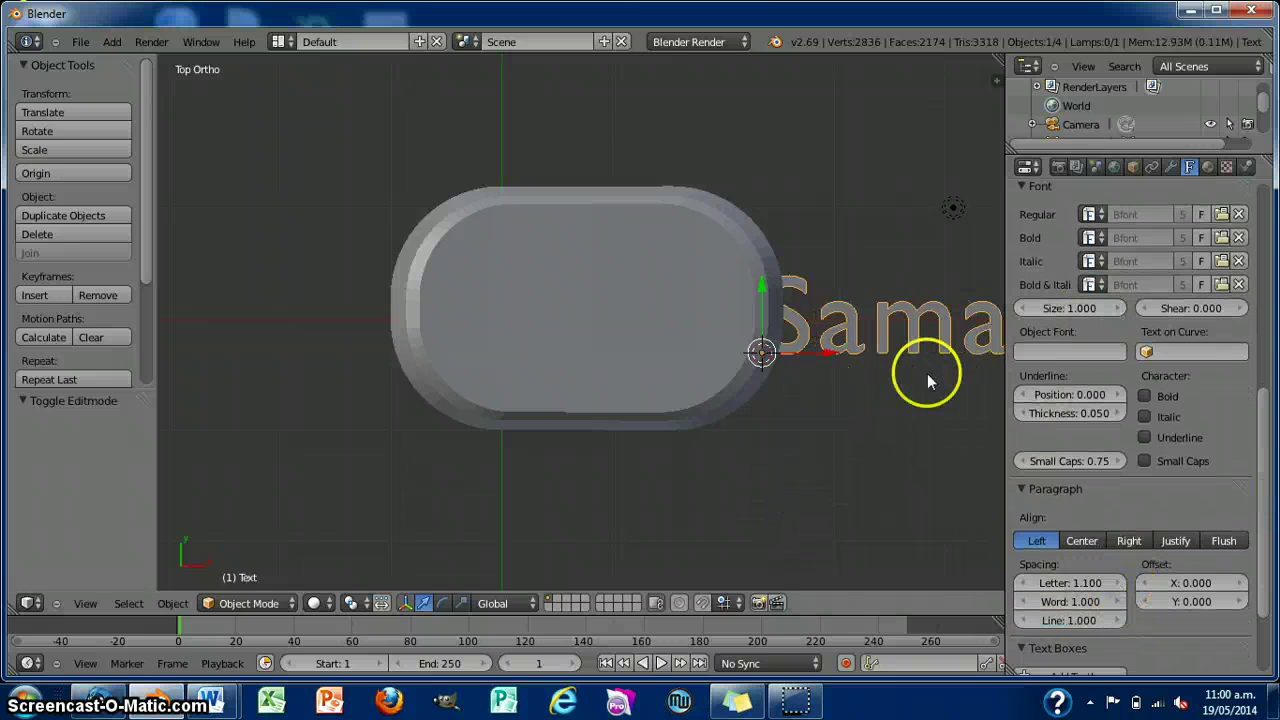
Move the text object in the negative X and Y directions so it lies clear of the plate, beyond its long side.
{"action": "middle_click_drag", "start_coordinate": [935, 410], "coordinate": [934, 491]}
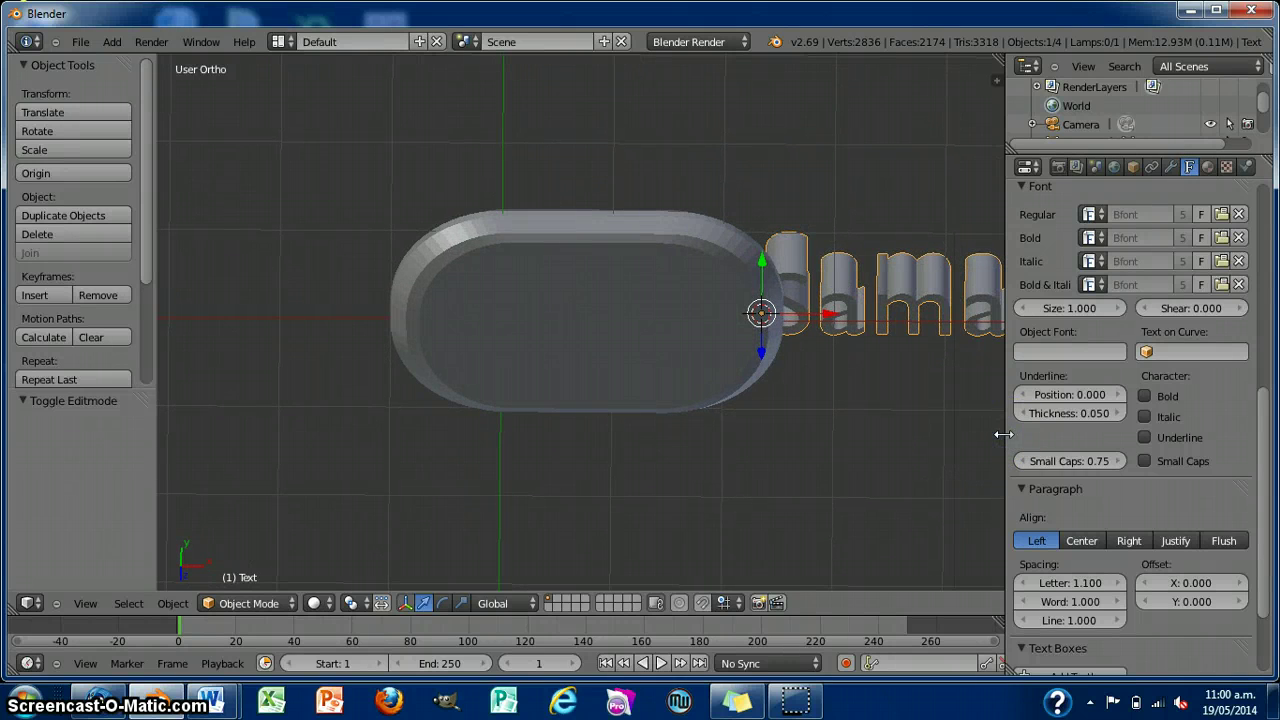
{"action": "left_click_drag", "start_coordinate": [1006, 435], "coordinate": [1053, 436]}
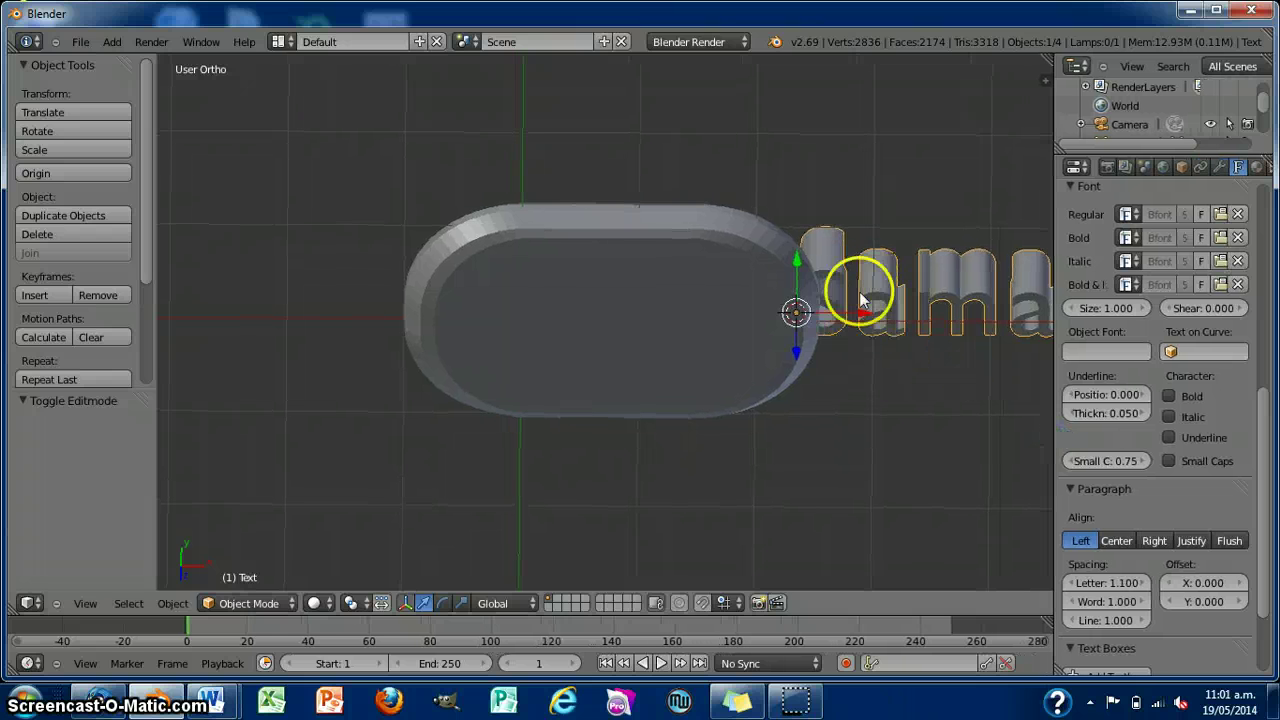
{"action": "left_click_drag", "start_coordinate": [797, 268], "coordinate": [697, 468]}
{"action": "left_click_drag", "start_coordinate": [479, 421], "coordinate": [487, 495]}
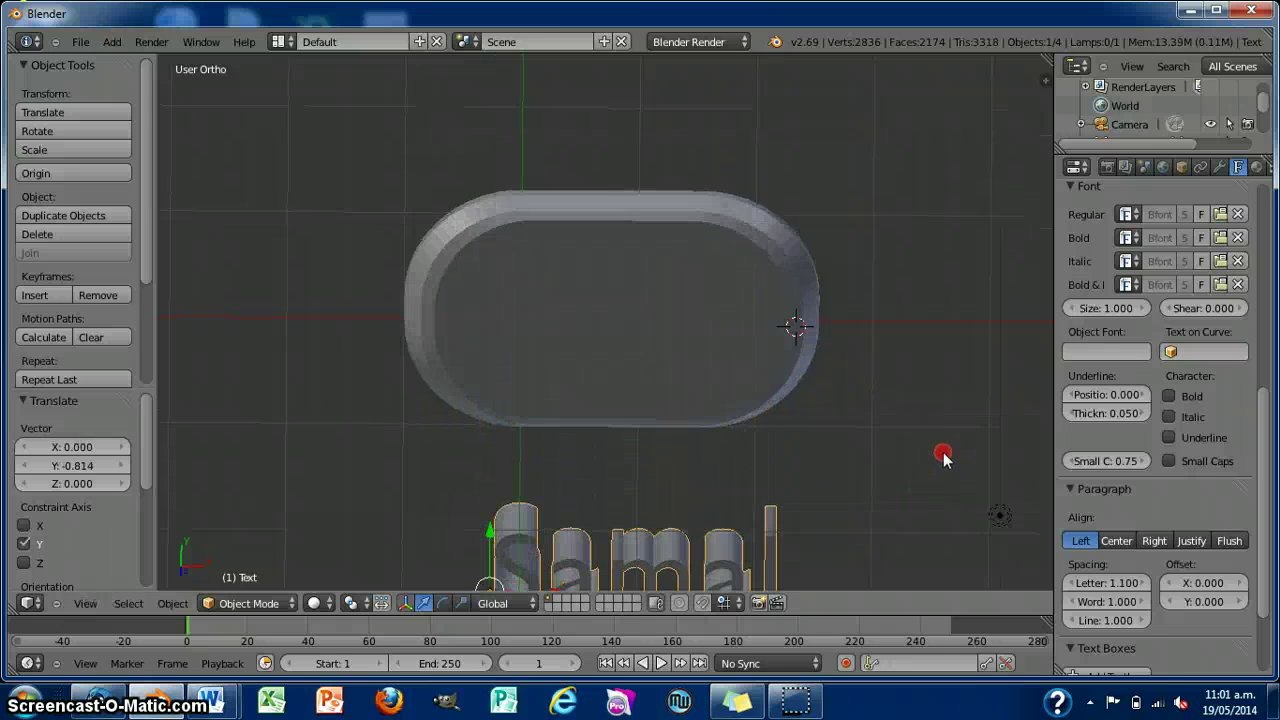
Move the text object 2.16 along Y and raise it 1.389 along Z so it sits above the plate.
{"action": "scroll", "coordinate": [934, 429], "scroll_direction": "down", "scroll_amount": 3}
{"action": "scroll", "coordinate": [884, 378], "scroll_direction": "up", "scroll_amount": 1}
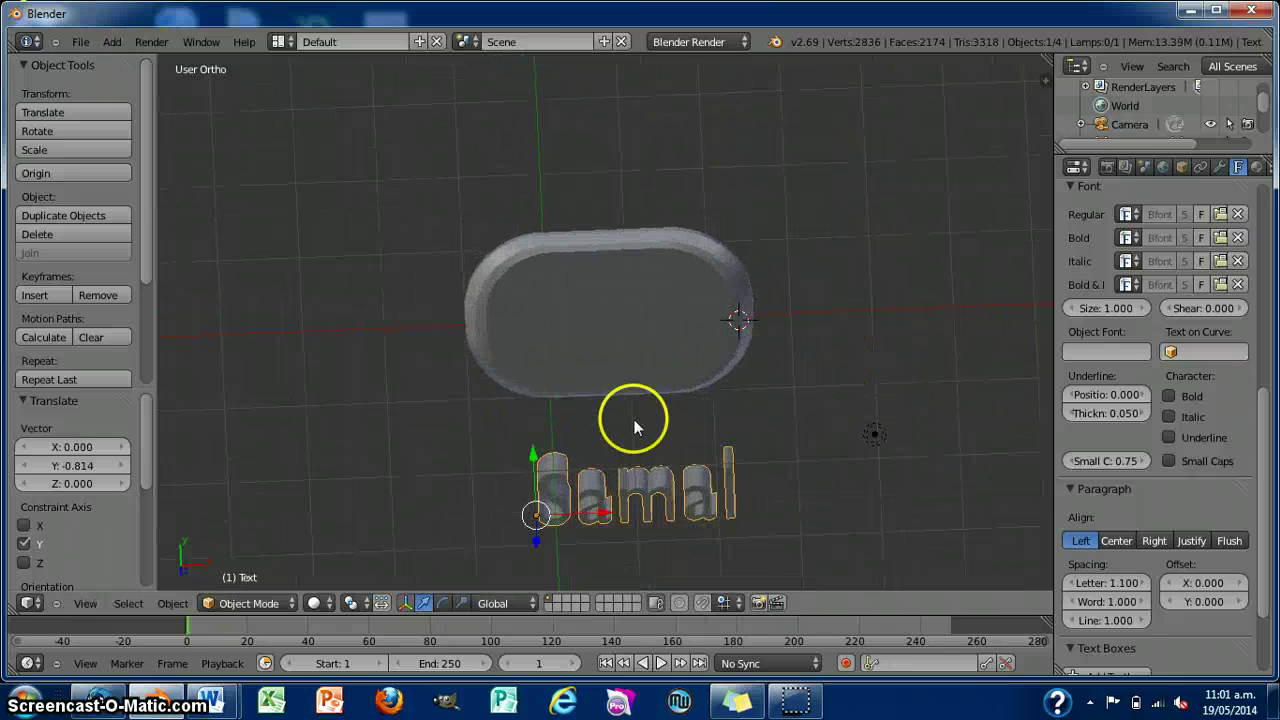
{"action": "left_click_drag", "start_coordinate": [540, 506], "coordinate": [556, 307]}
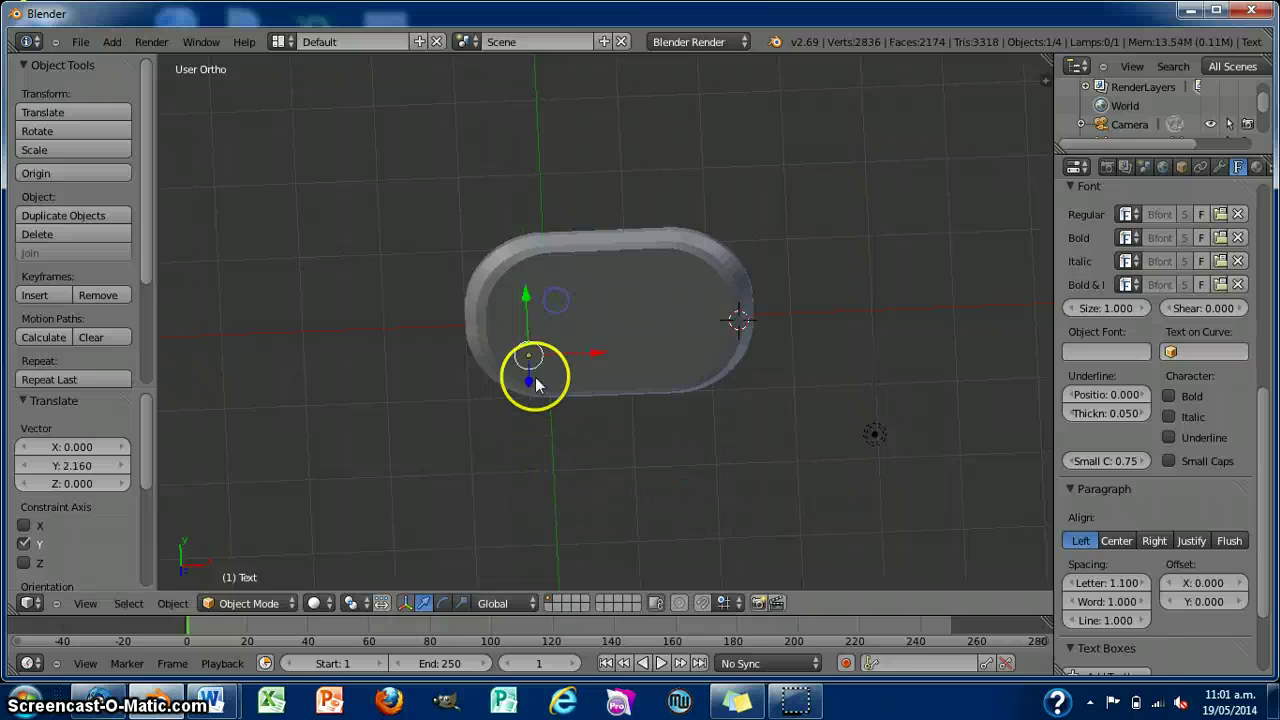
{"action": "left_click_drag", "start_coordinate": [528, 390], "coordinate": [540, 430]}
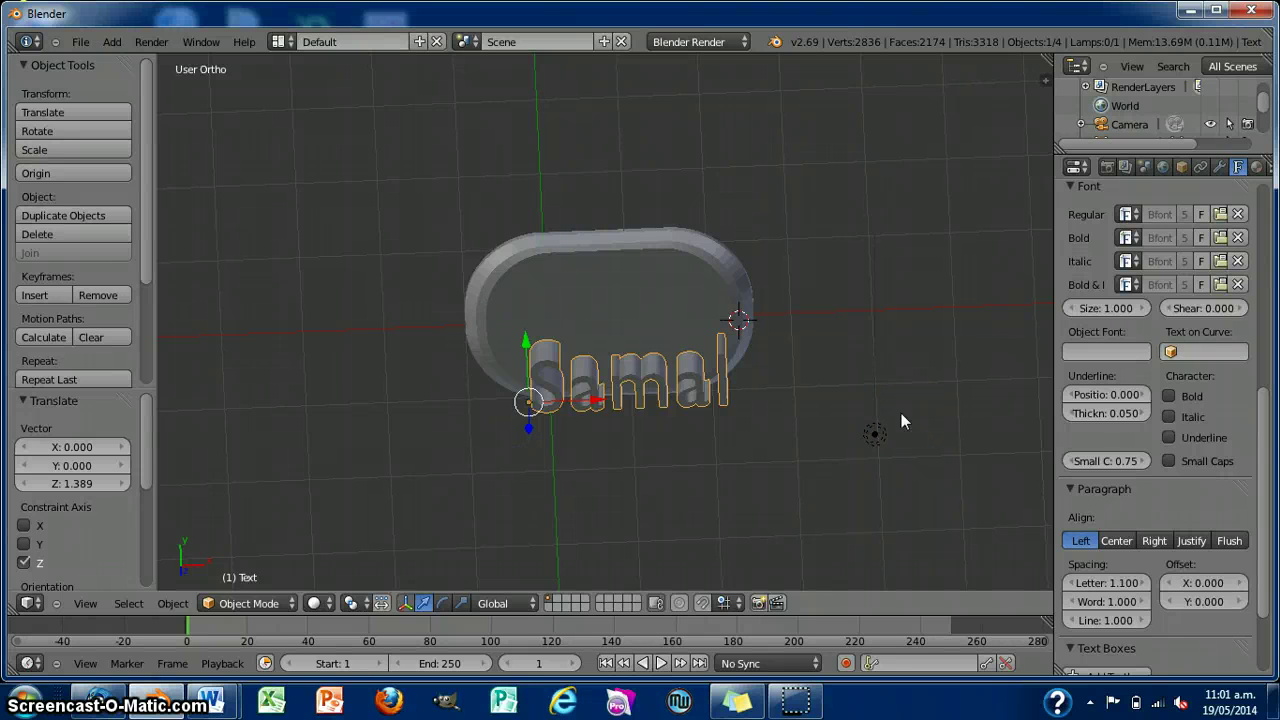
Centre the text over the plate by shifting it along Y and -0.196 along X, and lower it by 0.23.
{"action": "key", "text": "KP_3"}
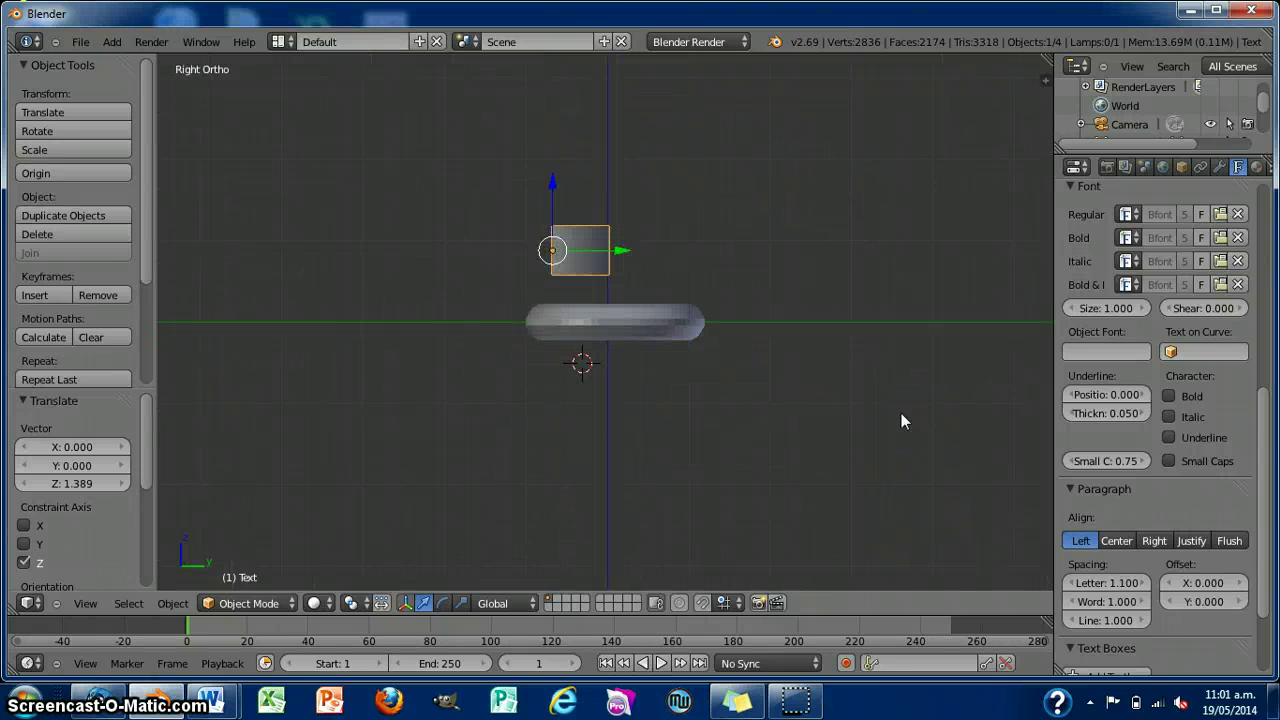
{"action": "right_click", "coordinate": [775, 322]}
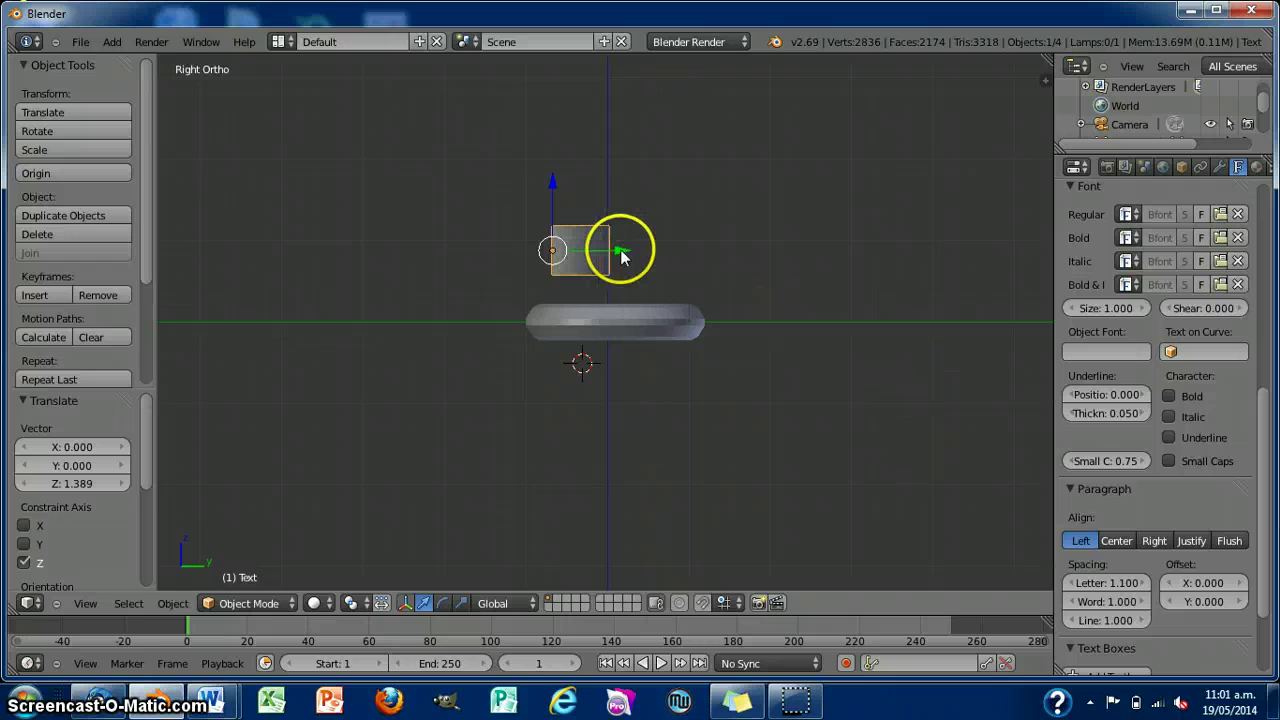
{"action": "left_click_drag", "start_coordinate": [621, 256], "coordinate": [591, 213]}
{"action": "key", "text": "KP_7"}
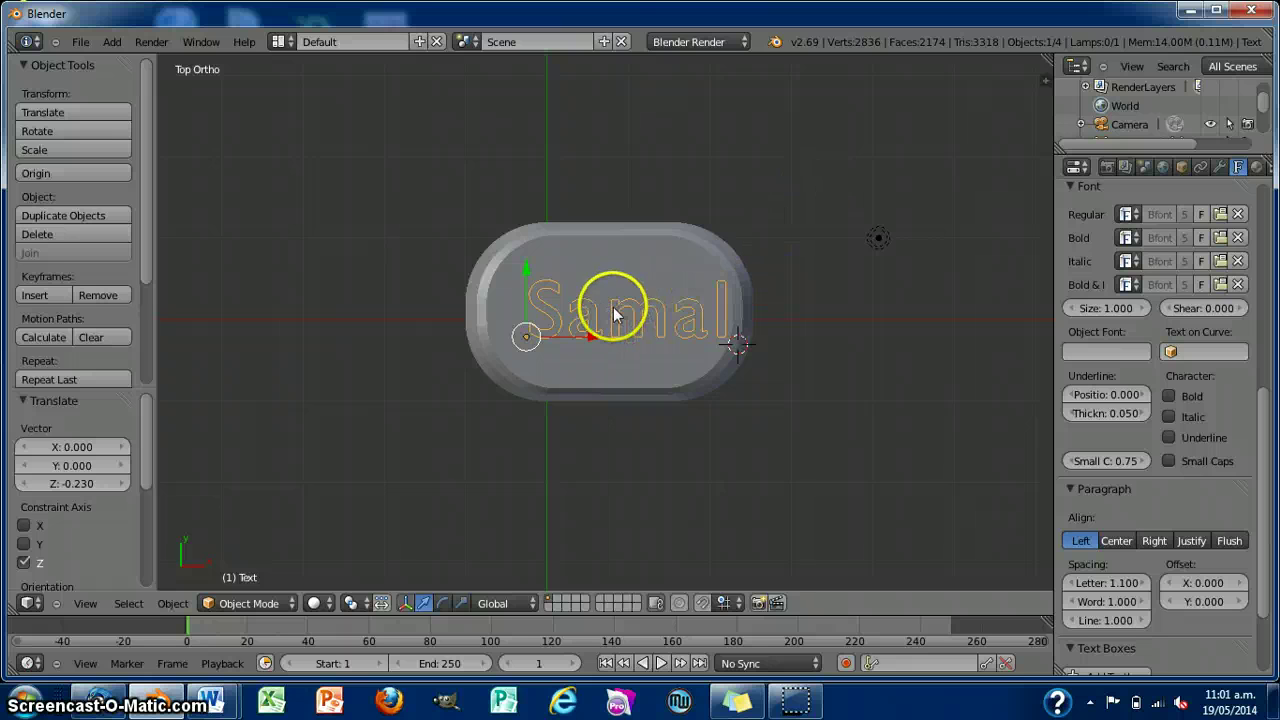
{"action": "left_click_drag", "start_coordinate": [594, 333], "coordinate": [578, 333]}
{"action": "middle_click_drag", "start_coordinate": [868, 460], "coordinate": [869, 461]}
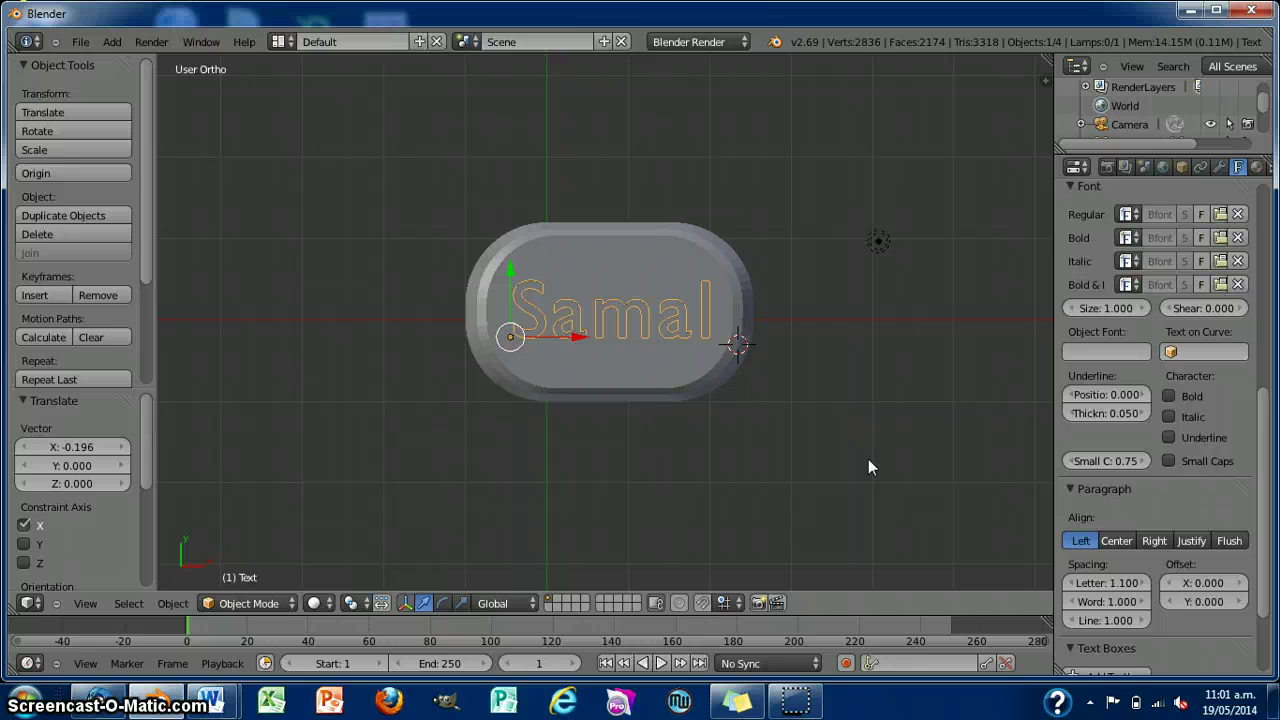
Lower the text by 0.23 so its base sinks slightly into the plate's top face, and convert it to a mesh.
{"action": "key", "text": "KP_3"}
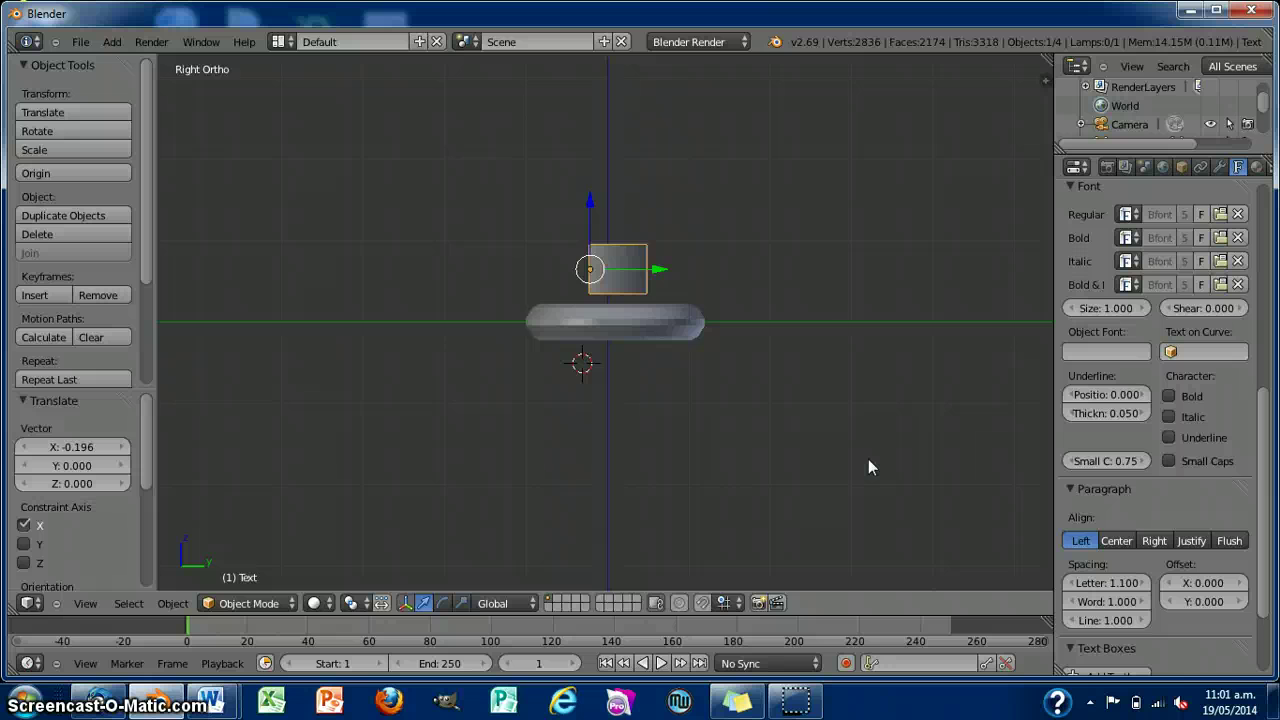
{"action": "key", "text": "KP_7"}
{"action": "key", "text": "KP_1"}
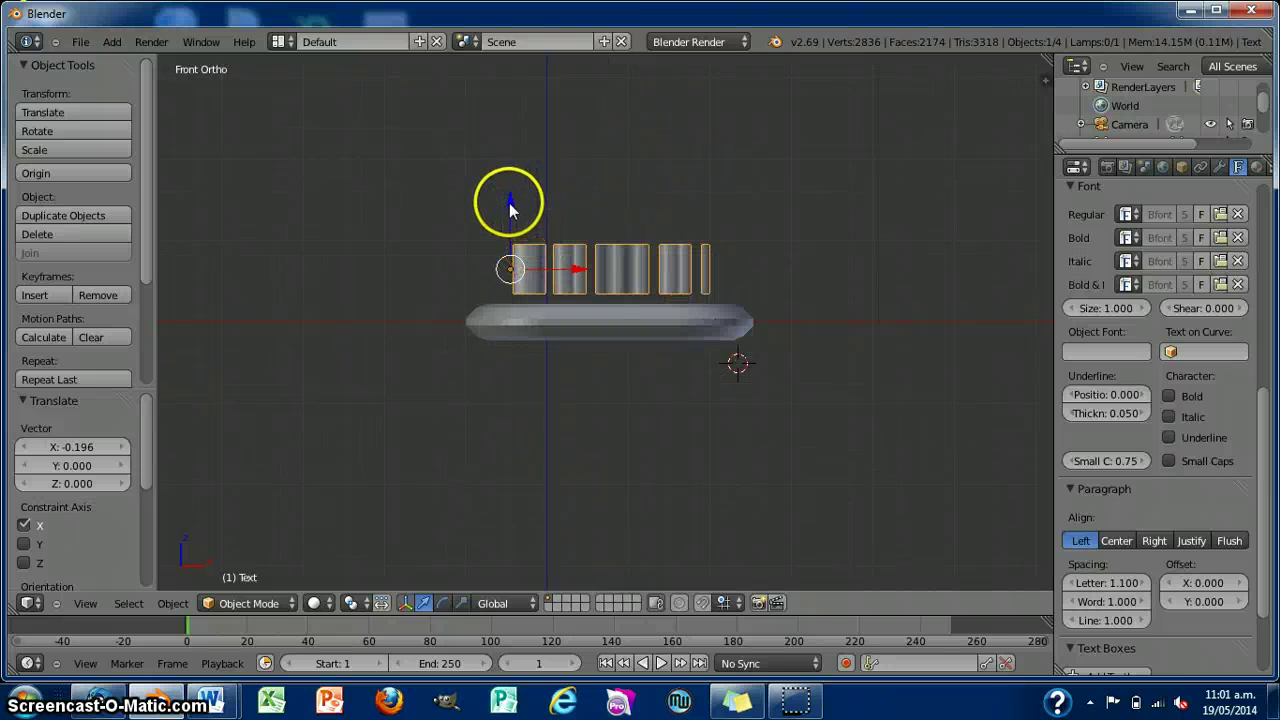
{"action": "left_click_drag", "start_coordinate": [509, 203], "coordinate": [510, 228]}
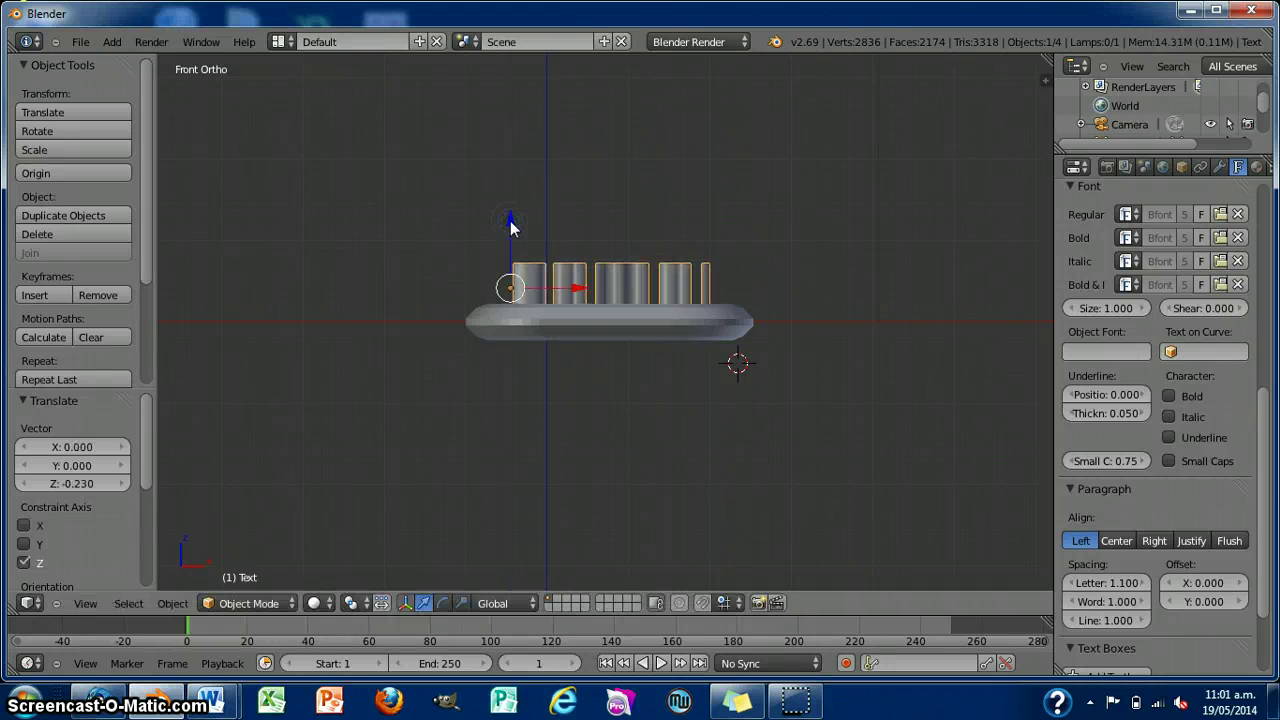
{"action": "key", "text": "z"}
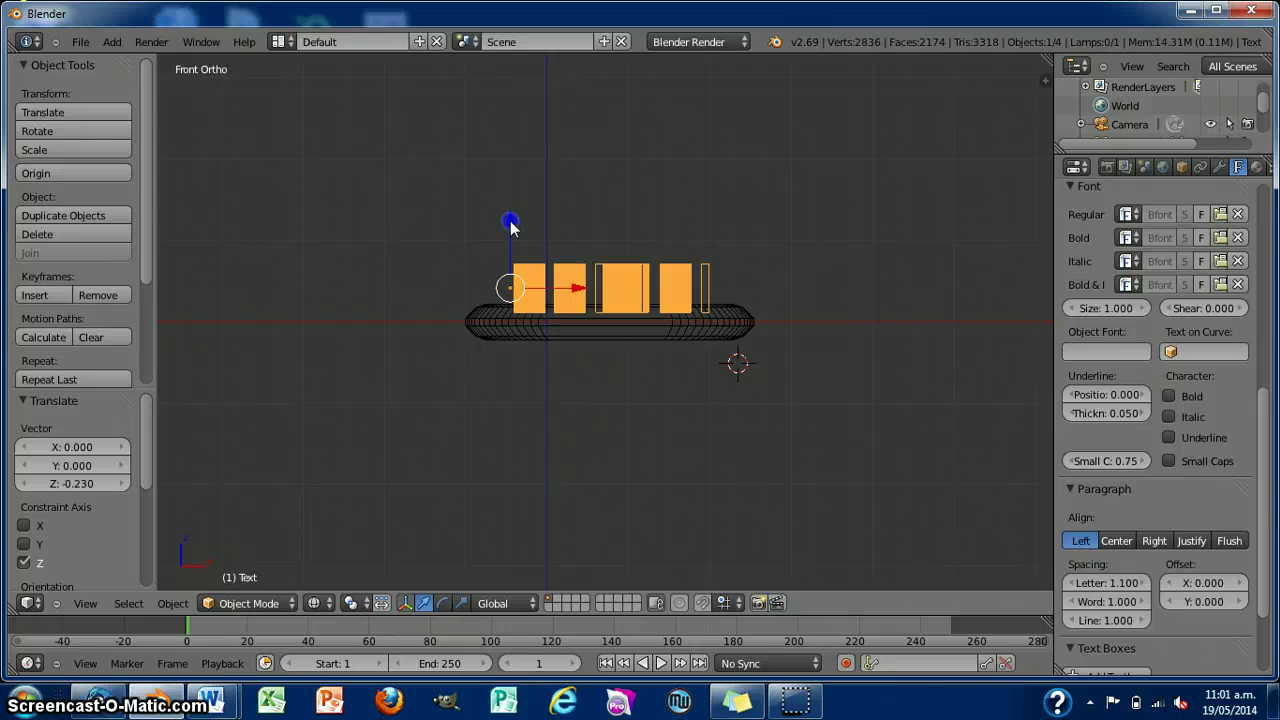
{"action": "left_click_drag", "start_coordinate": [510, 226], "coordinate": [511, 230]}
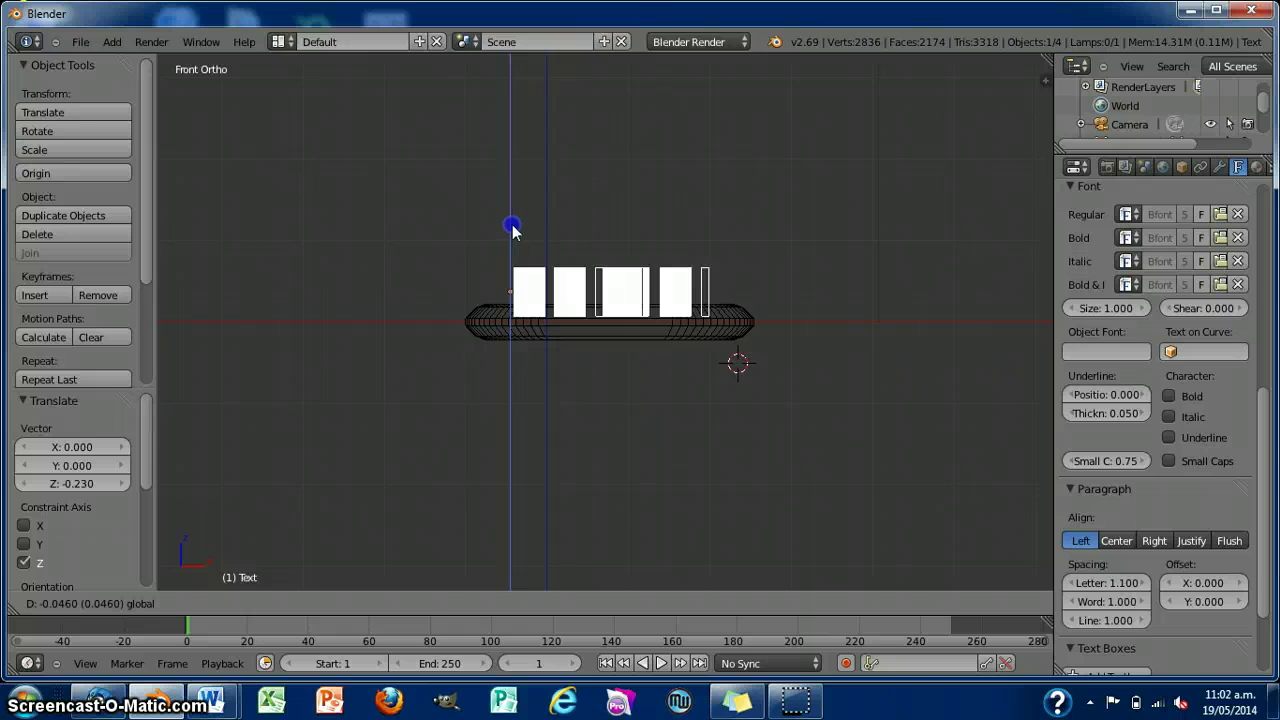
{"action": "left_click_drag", "start_coordinate": [511, 230], "coordinate": [515, 227]}
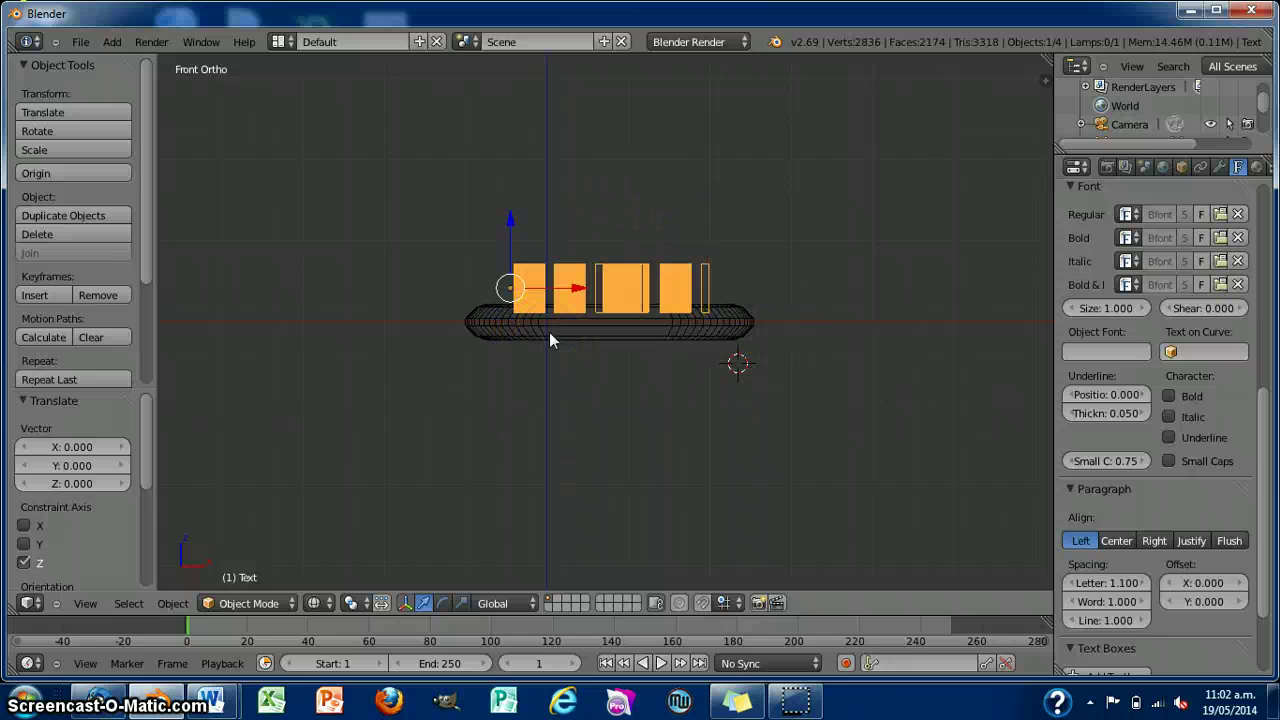
{"action": "key", "text": "alt+c"}
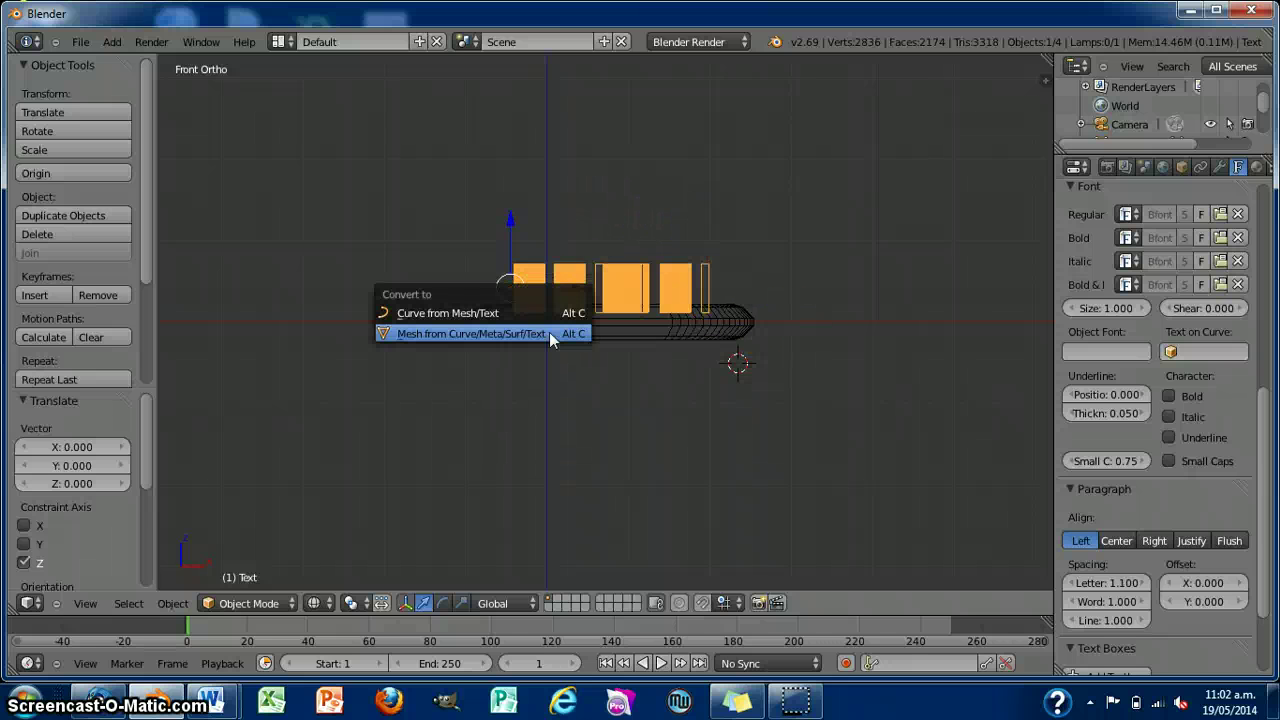
{"action": "left_click", "coordinate": [549, 332]}
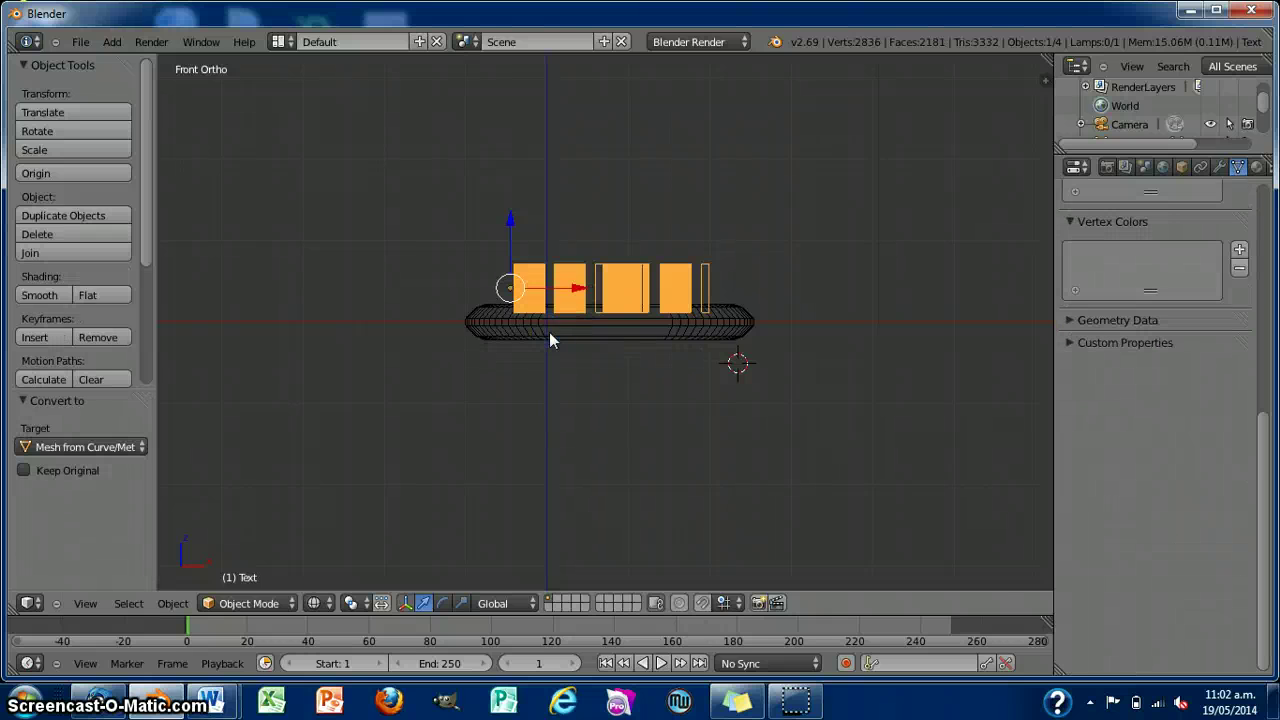
Add a Boolean modifier to the plate with the Difference operation and Text as the object, and apply it.
{"action": "right_click", "coordinate": [742, 329]}
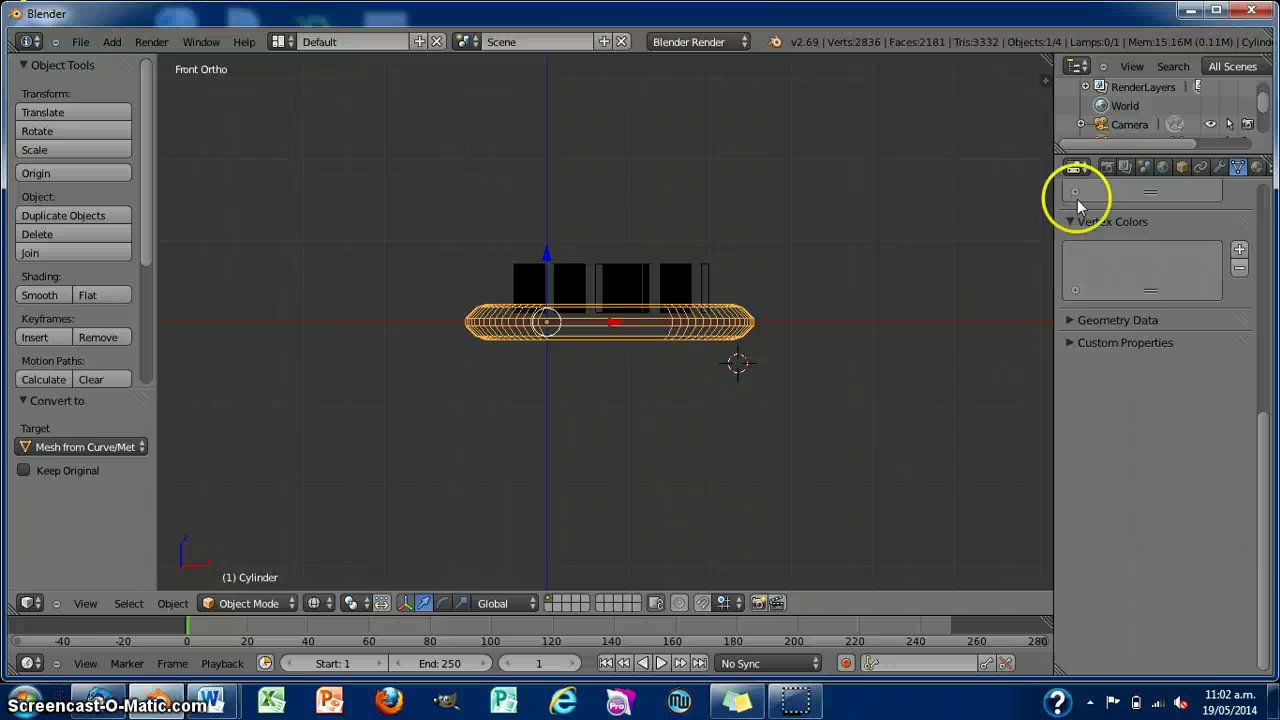
{"action": "left_click", "coordinate": [1225, 168]}
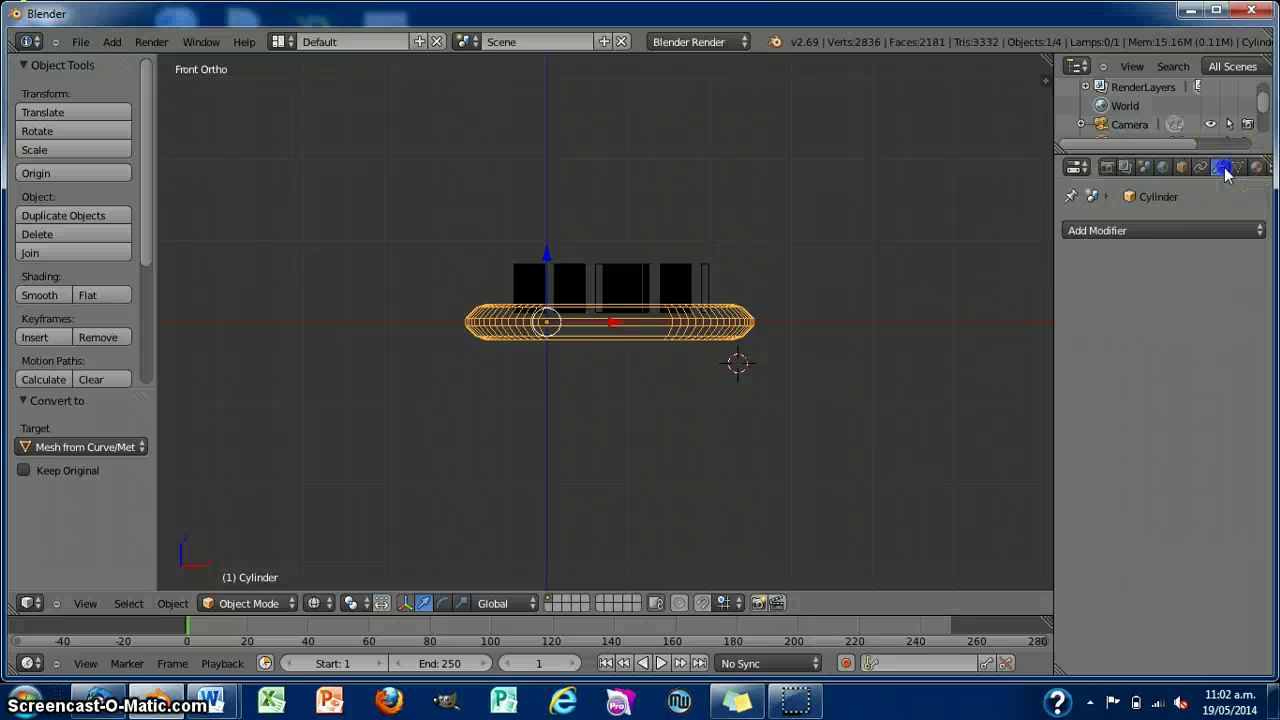
{"action": "left_click", "coordinate": [1180, 230]}
{"action": "left_click", "coordinate": [836, 310]}
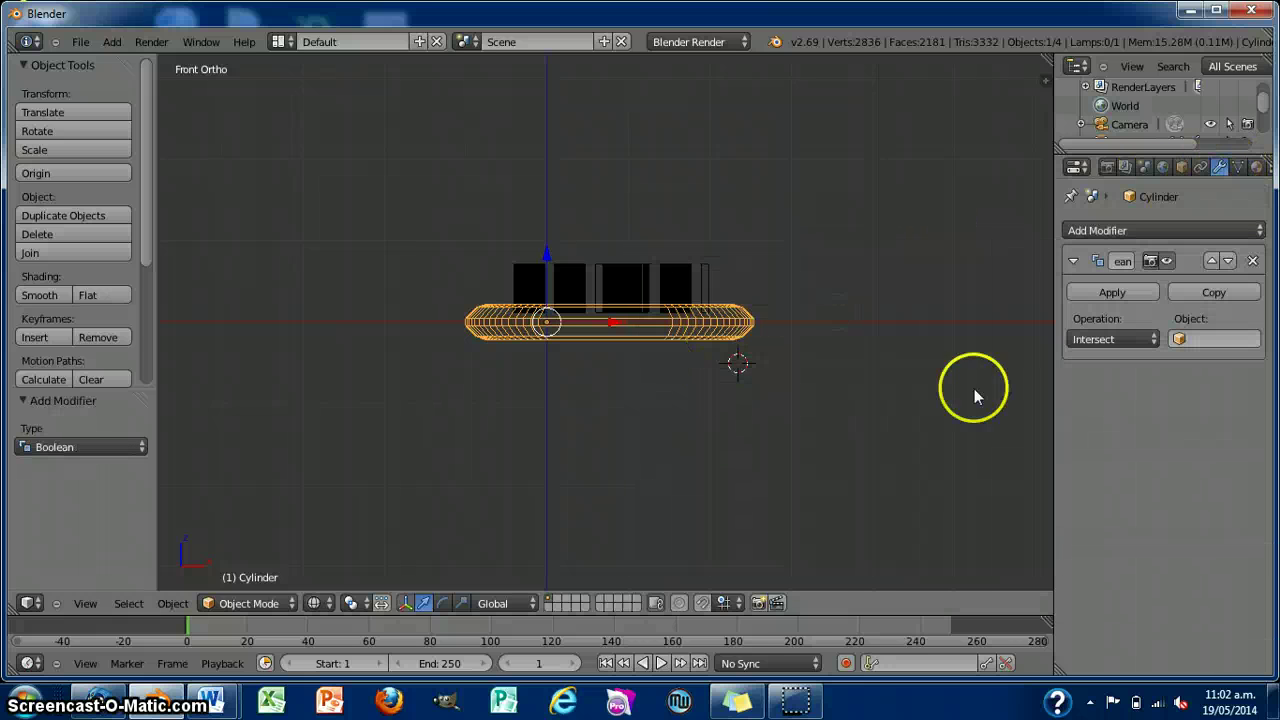
{"action": "left_click", "coordinate": [1125, 340]}
{"action": "left_click", "coordinate": [1095, 281]}
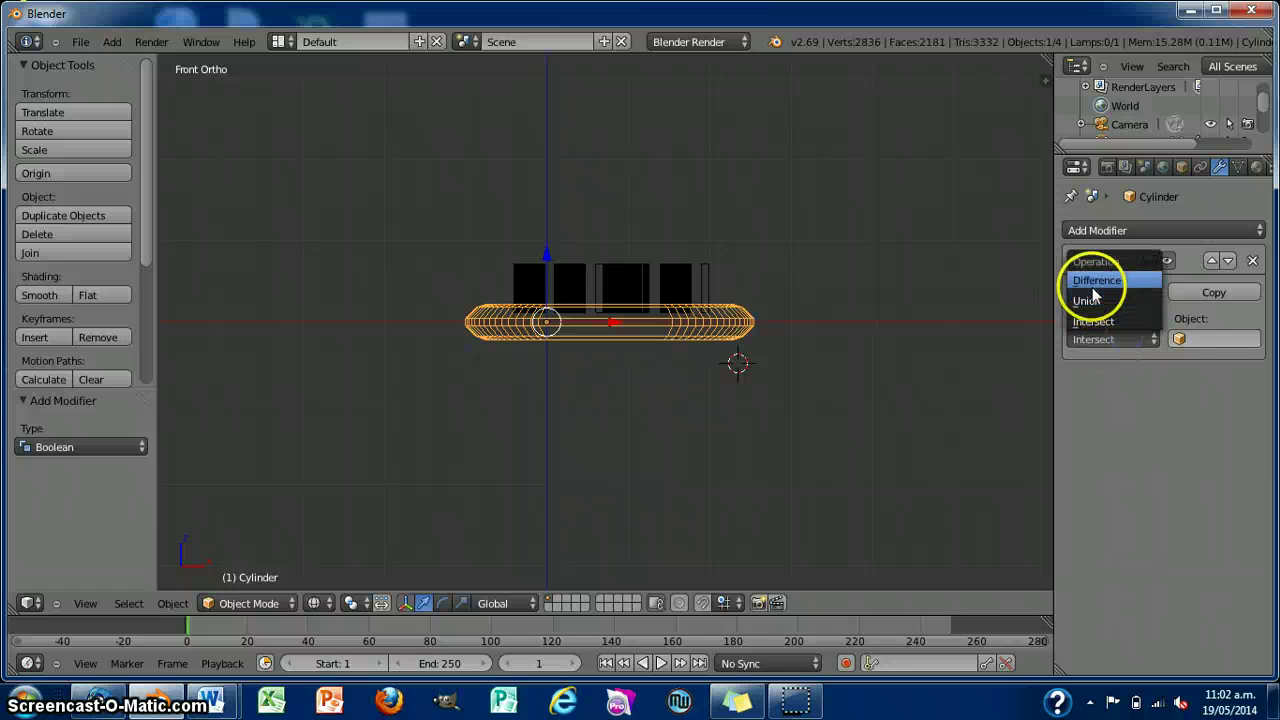
{"action": "left_click", "coordinate": [1207, 345]}
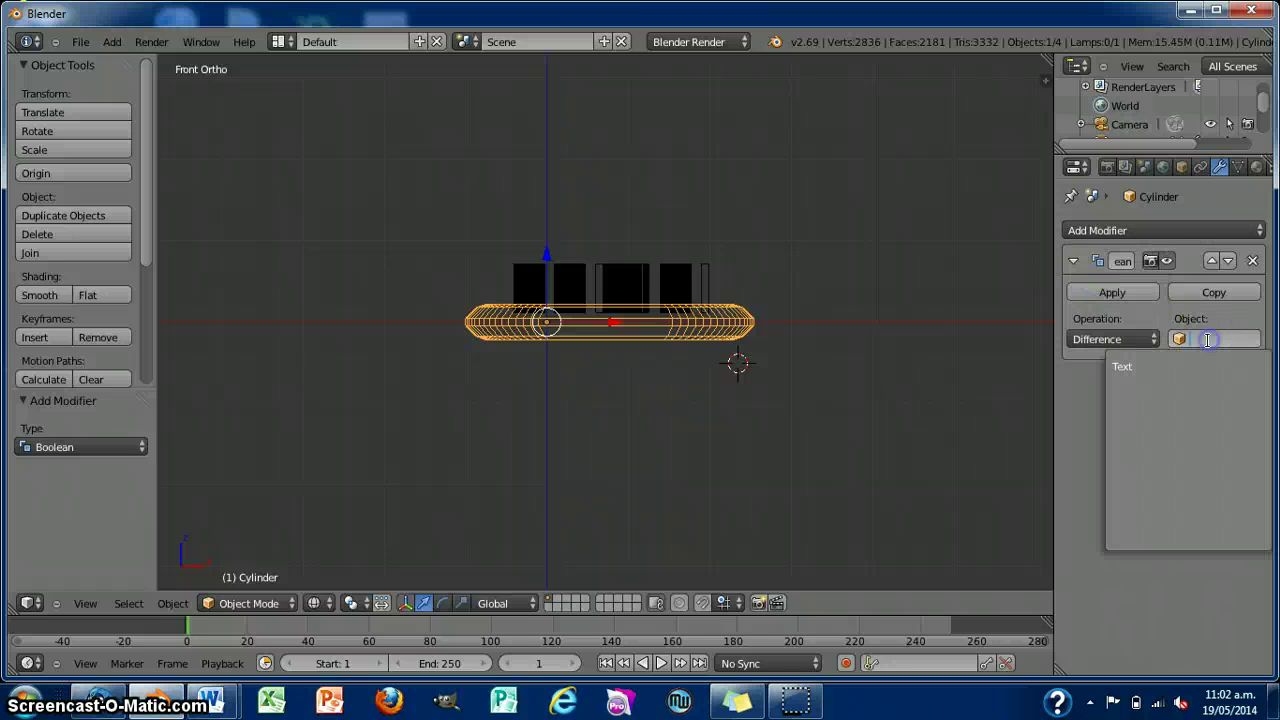
{"action": "left_click", "coordinate": [1151, 367]}
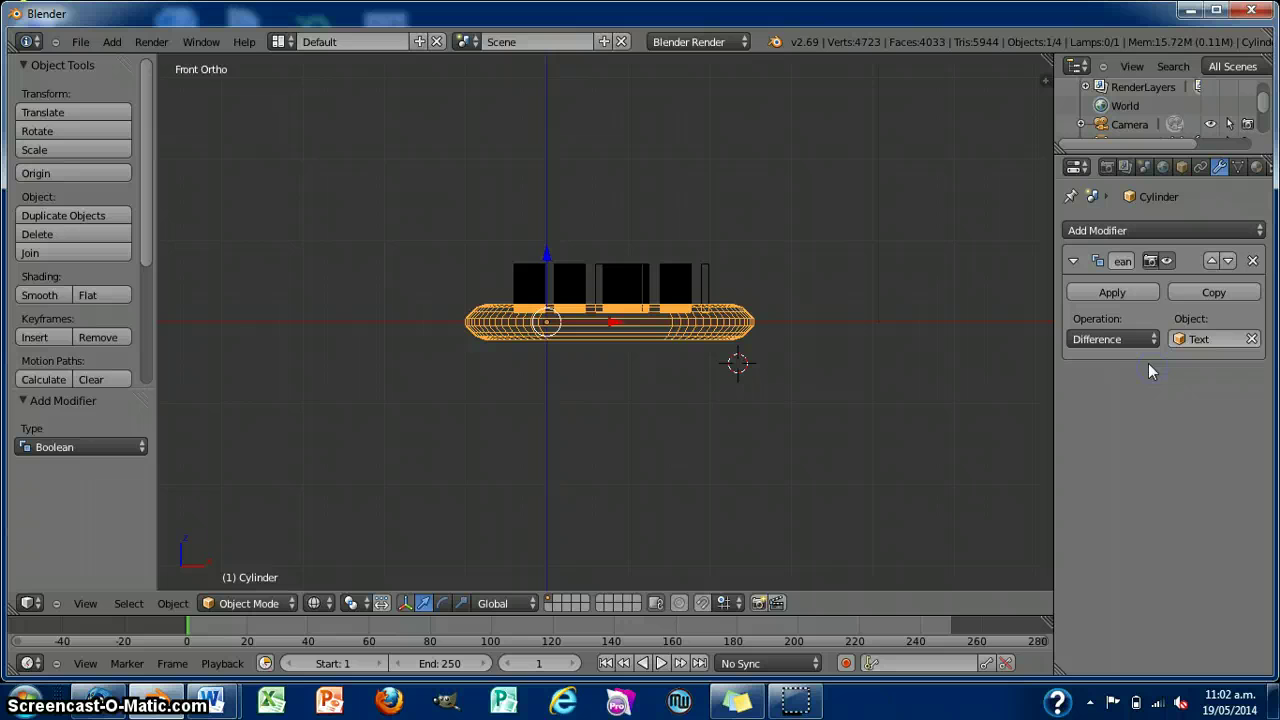
{"action": "left_click", "coordinate": [1125, 294]}
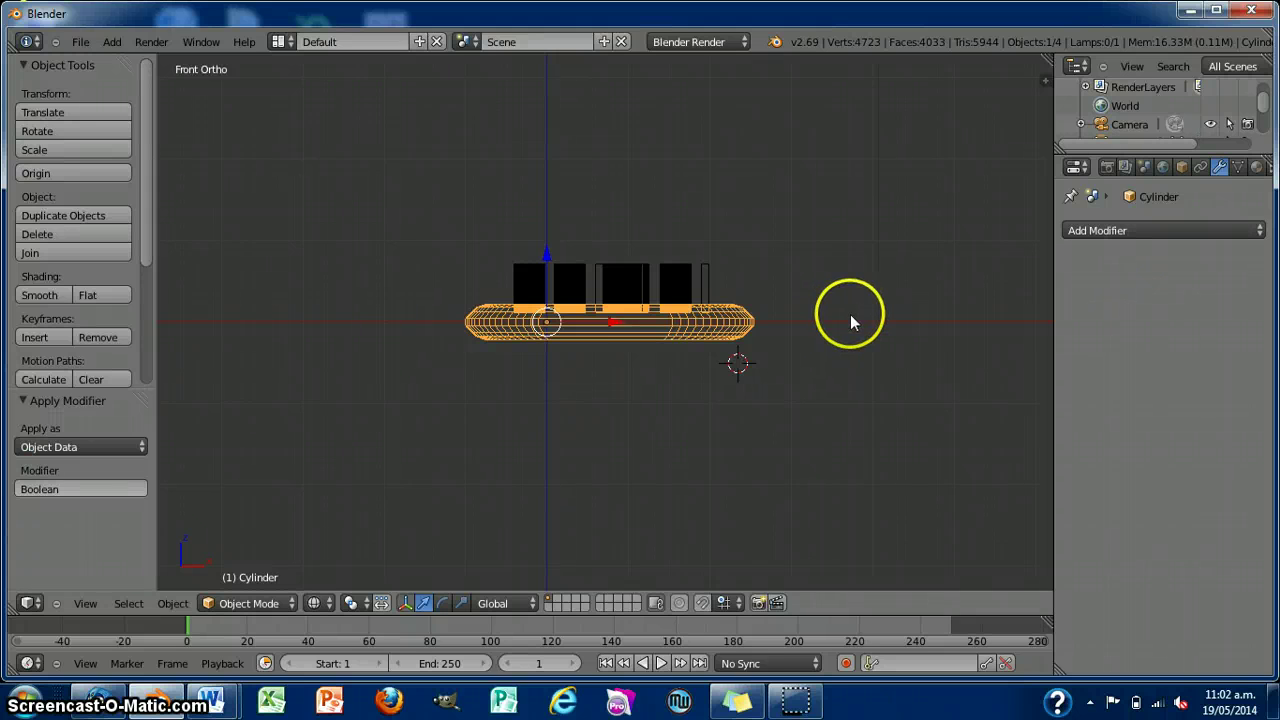
Raise the text mesh 0.784 out of the plate, return to solid shading, and move it -3.27 along X beside the plate.
{"action": "mouse_move", "coordinate": [850, 314]}
{"action": "middle_mouse_down"}
{"action": "mouse_move", "coordinate": [850, 376]}
{"action": "mouse_move", "coordinate": [851, 306]}
{"action": "middle_mouse_up"}
{"action": "right_click", "coordinate": [606, 266]}
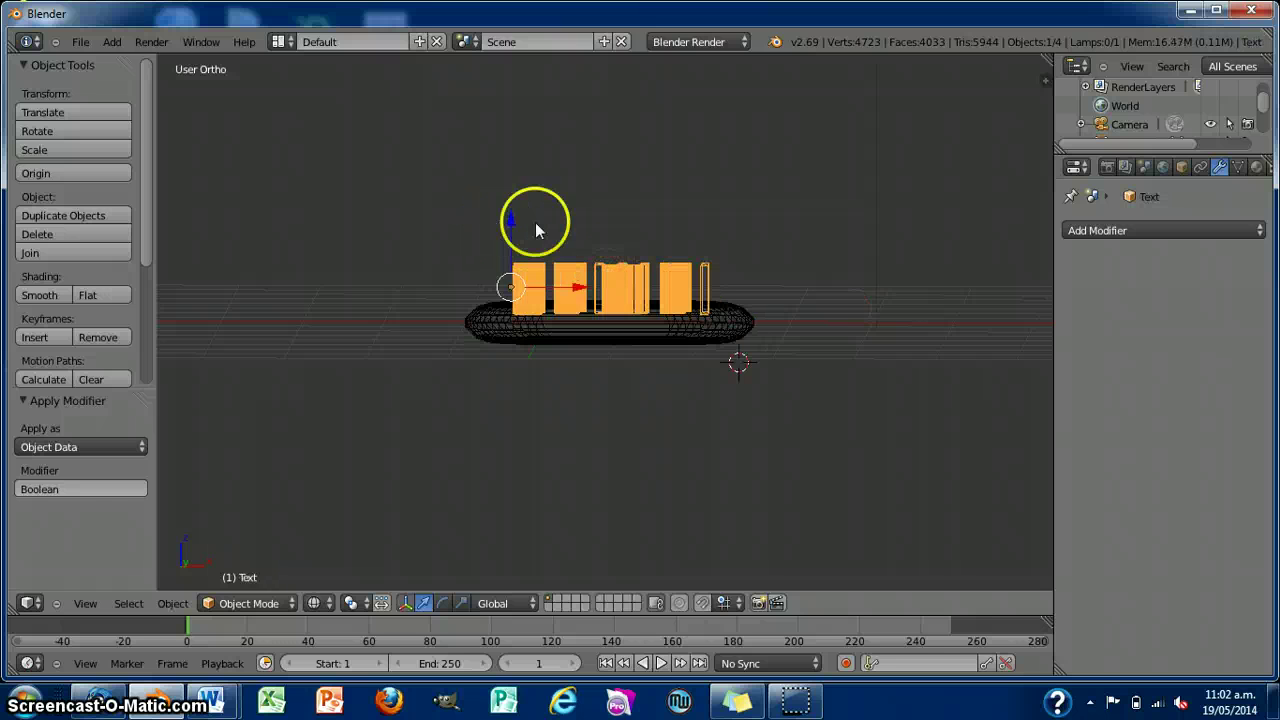
{"action": "left_click_drag", "start_coordinate": [513, 224], "coordinate": [516, 155]}
{"action": "middle_click_drag", "start_coordinate": [768, 357], "coordinate": [766, 371]}
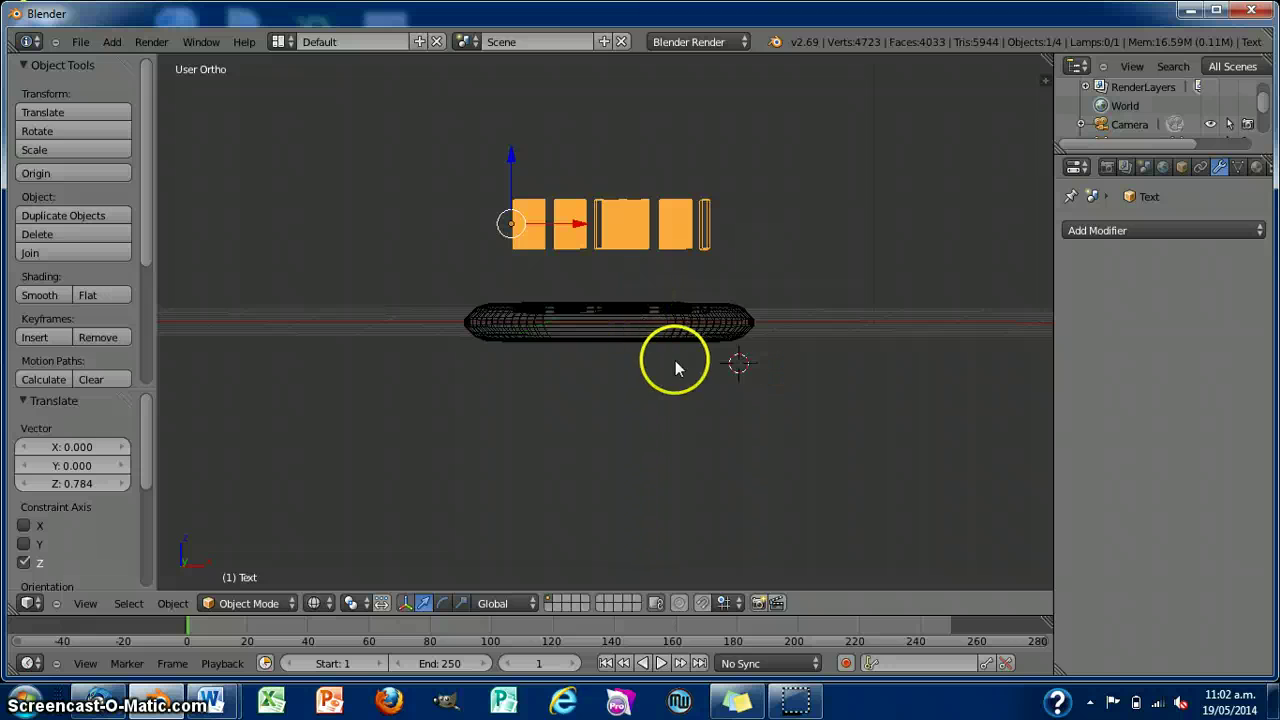
{"action": "key", "text": "z"}
{"action": "middle_click_drag", "start_coordinate": [814, 323], "coordinate": [818, 393]}
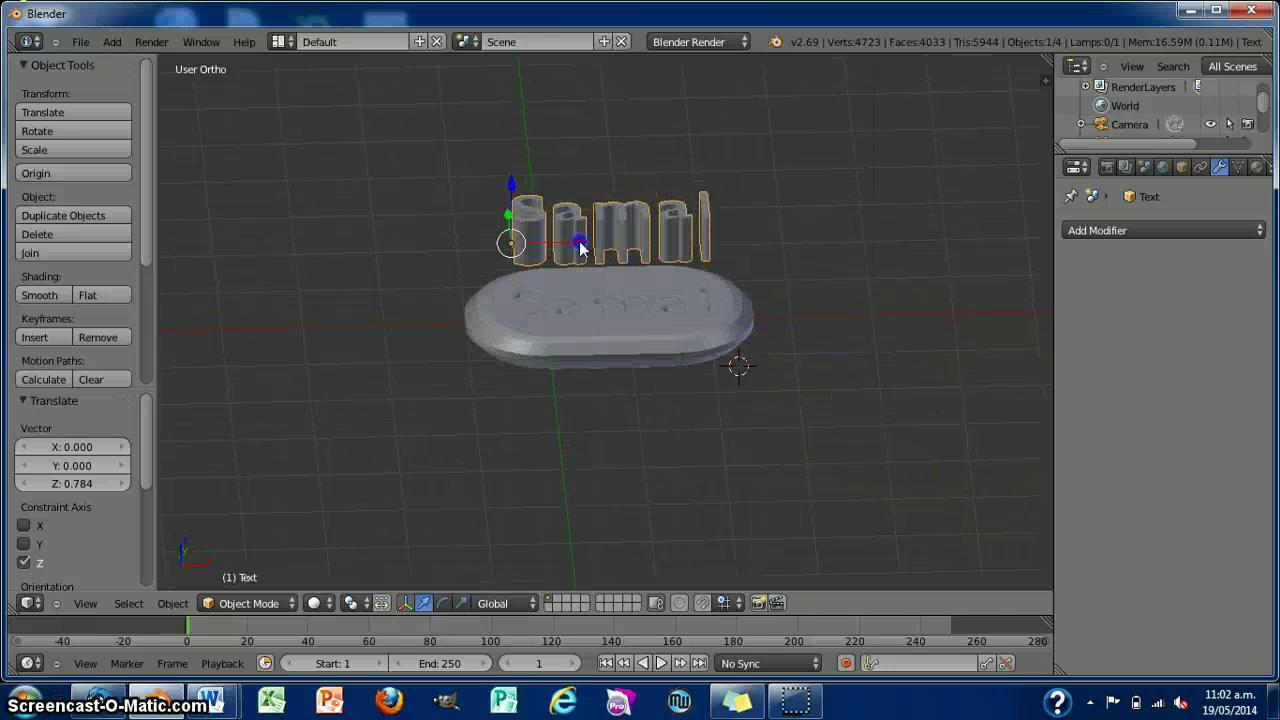
{"action": "left_click_drag", "start_coordinate": [580, 243], "coordinate": [283, 244]}
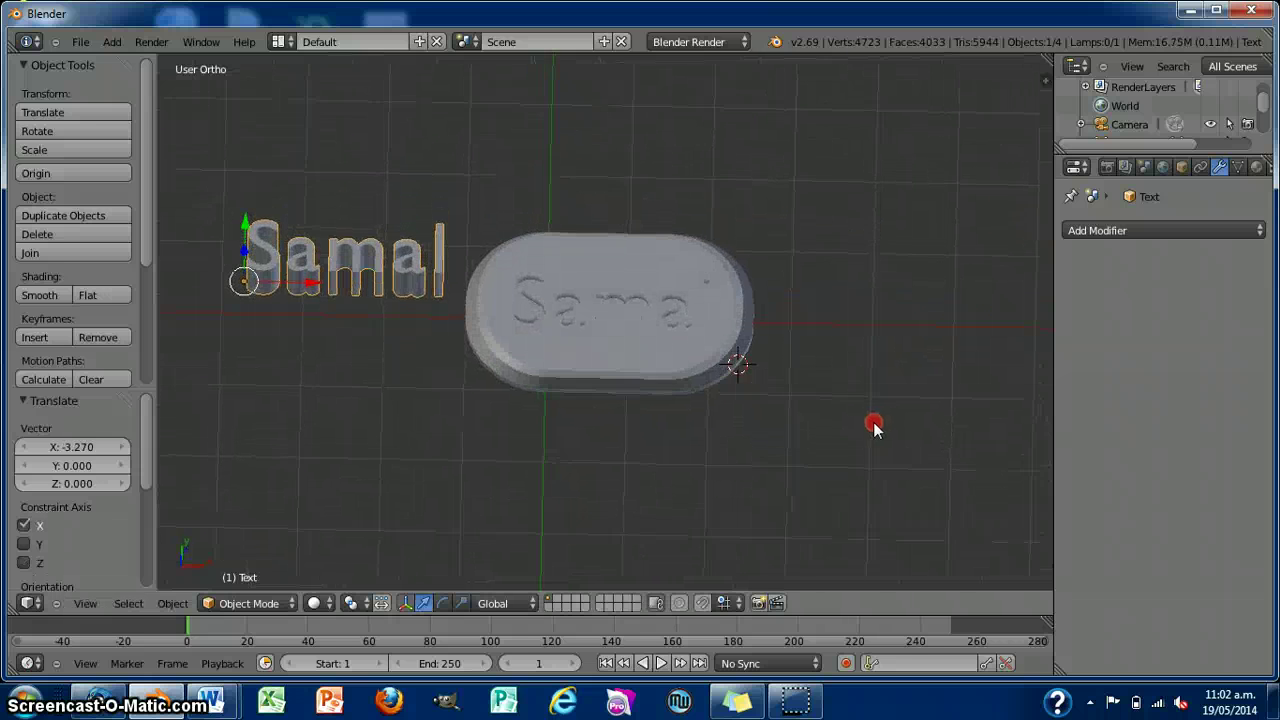
Examine the engraved name on the plate's top face and the plate's underside from several angles.
{"action": "middle_click_drag", "start_coordinate": [868, 399], "coordinate": [870, 427]}
{"action": "scroll", "coordinate": [886, 375], "scroll_direction": "down", "scroll_amount": 2}
{"action": "middle_click_drag", "start_coordinate": [886, 375], "coordinate": [884, 338]}
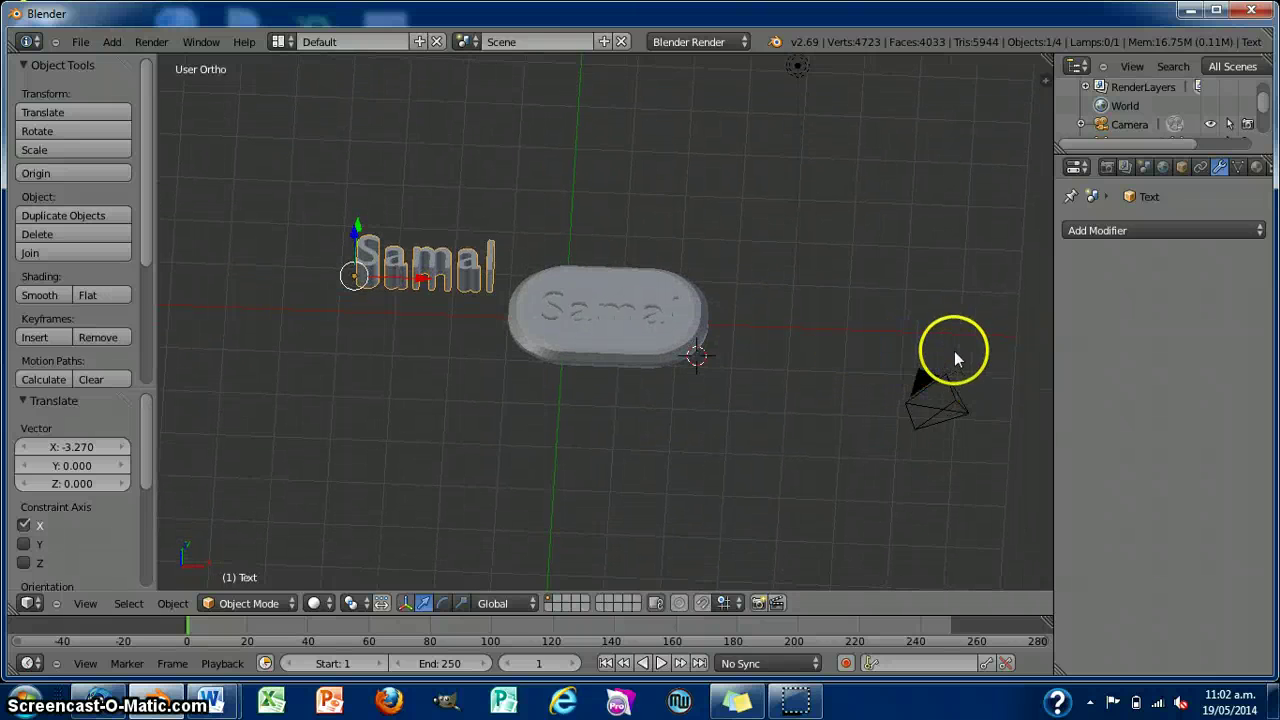
{"action": "middle_click", "coordinate": [857, 309]}
{"action": "middle_click_drag", "start_coordinate": [860, 350], "coordinate": [670, 75]}
{"action": "middle_click_drag", "start_coordinate": [782, 401], "coordinate": [842, 273]}
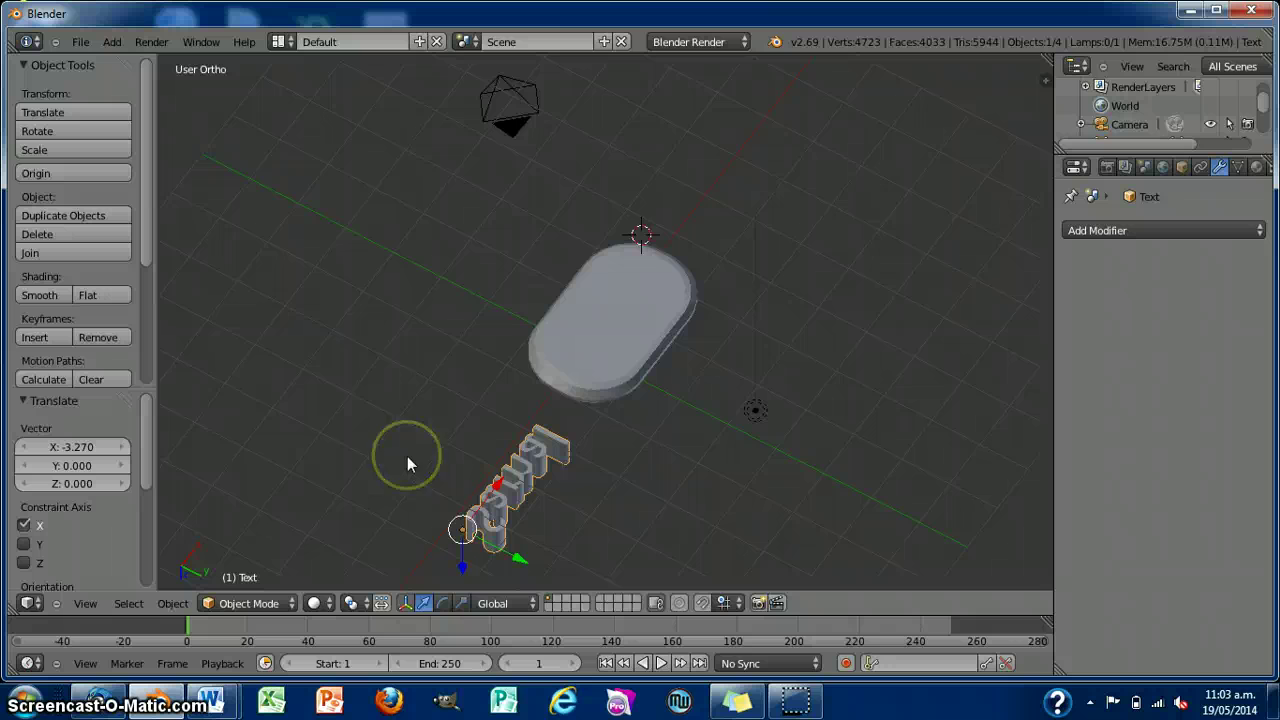
{"action": "key", "text": "KP_6"}
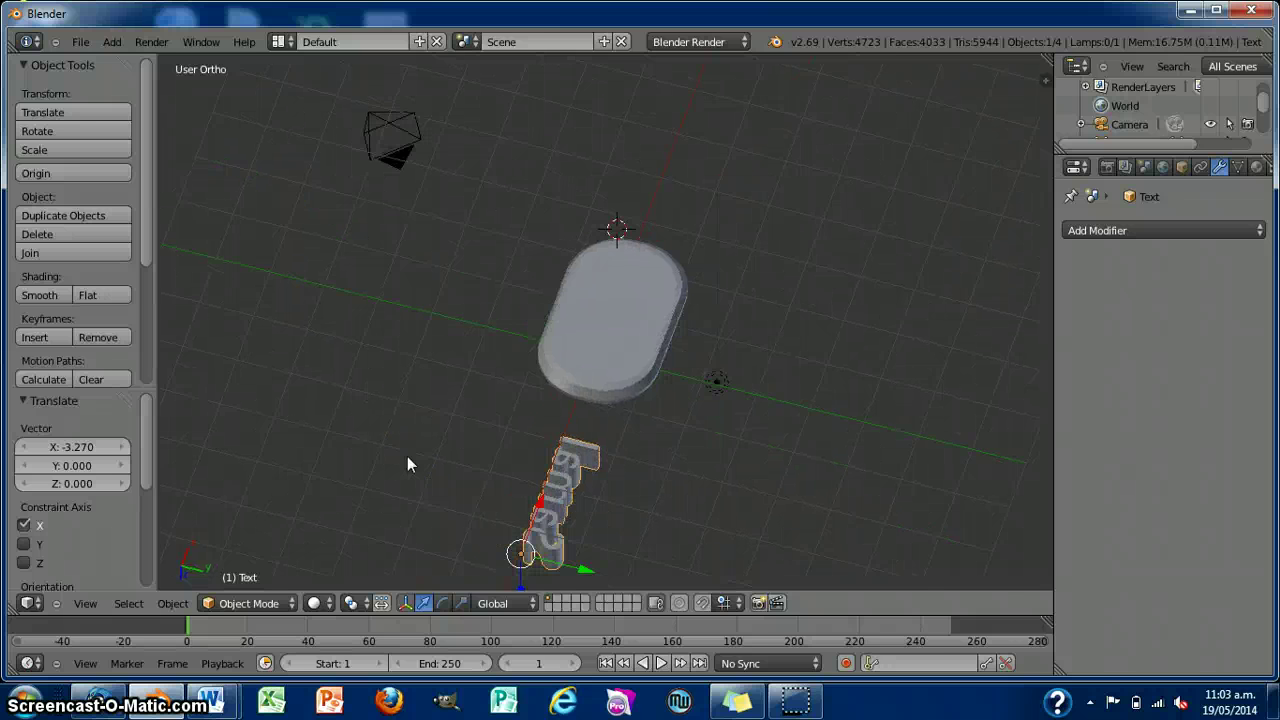
{"action": "key", "text": "KP_7"}
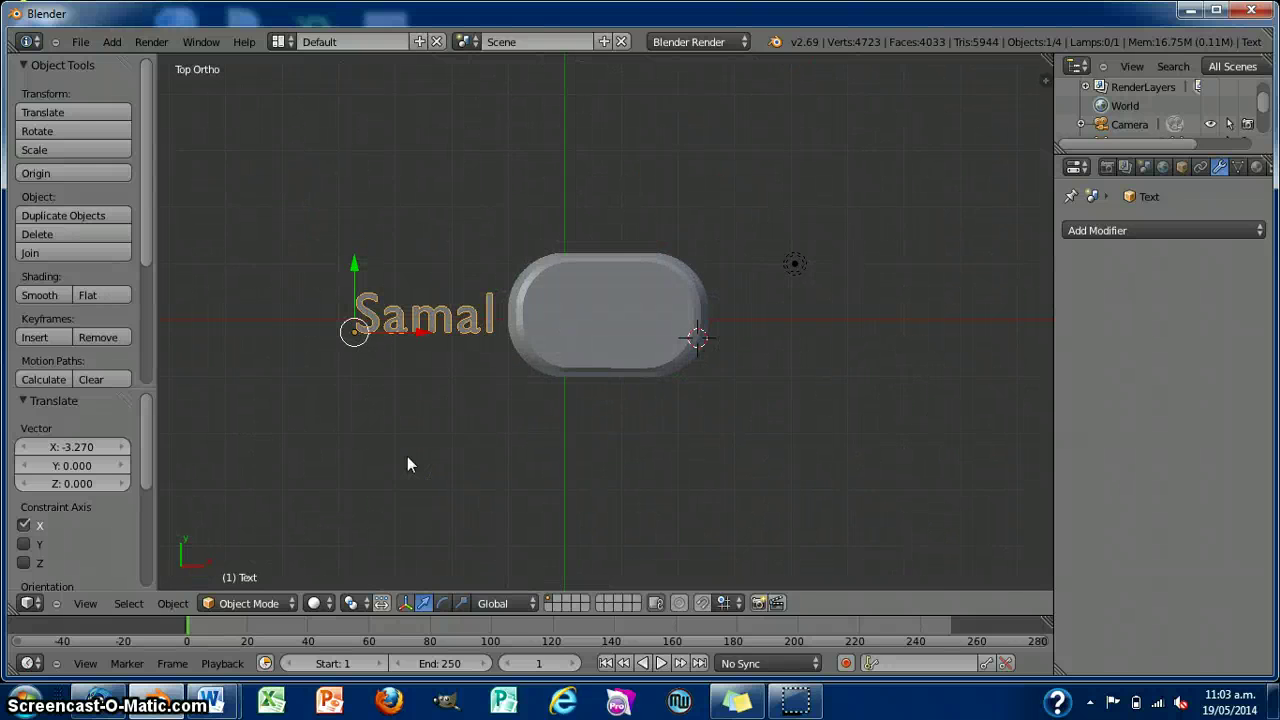
{"action": "middle_click_drag", "start_coordinate": [794, 374], "coordinate": [747, 310]}
Switch to the bottom view and rotate the text mesh 180° about the X axis.
{"action": "left_click", "coordinate": [90, 606]}
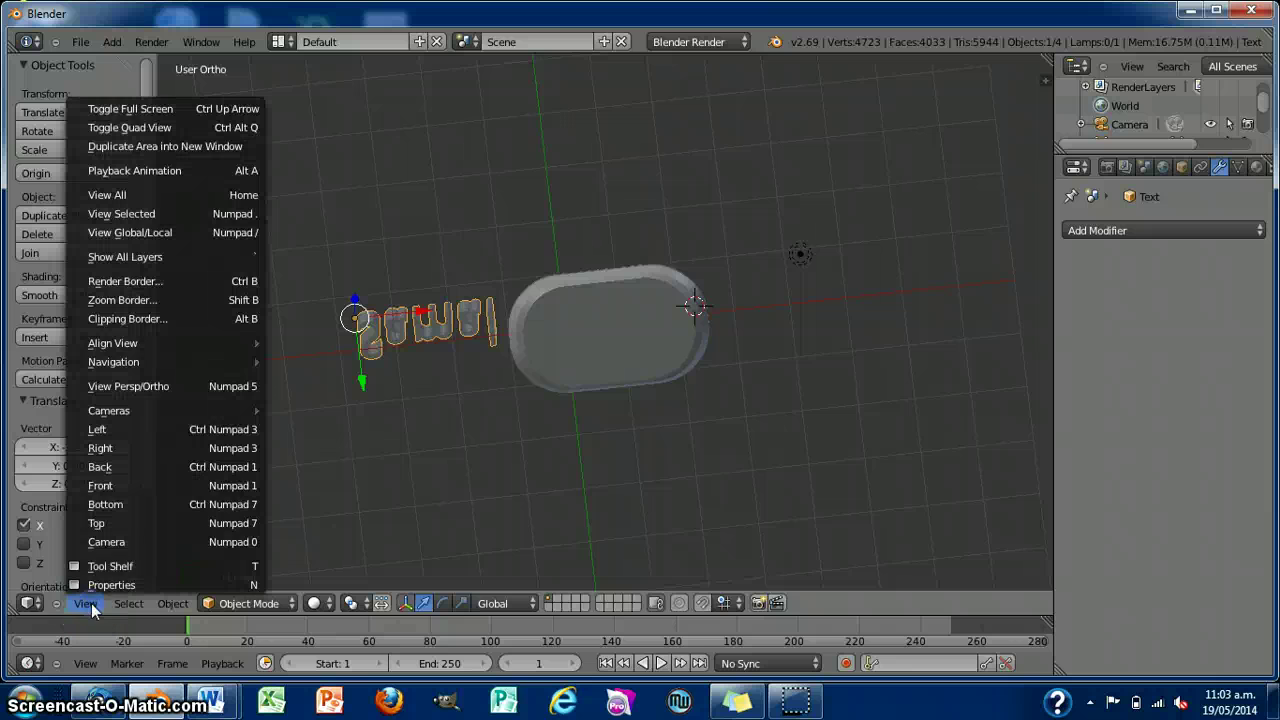
{"action": "left_click", "coordinate": [129, 508]}
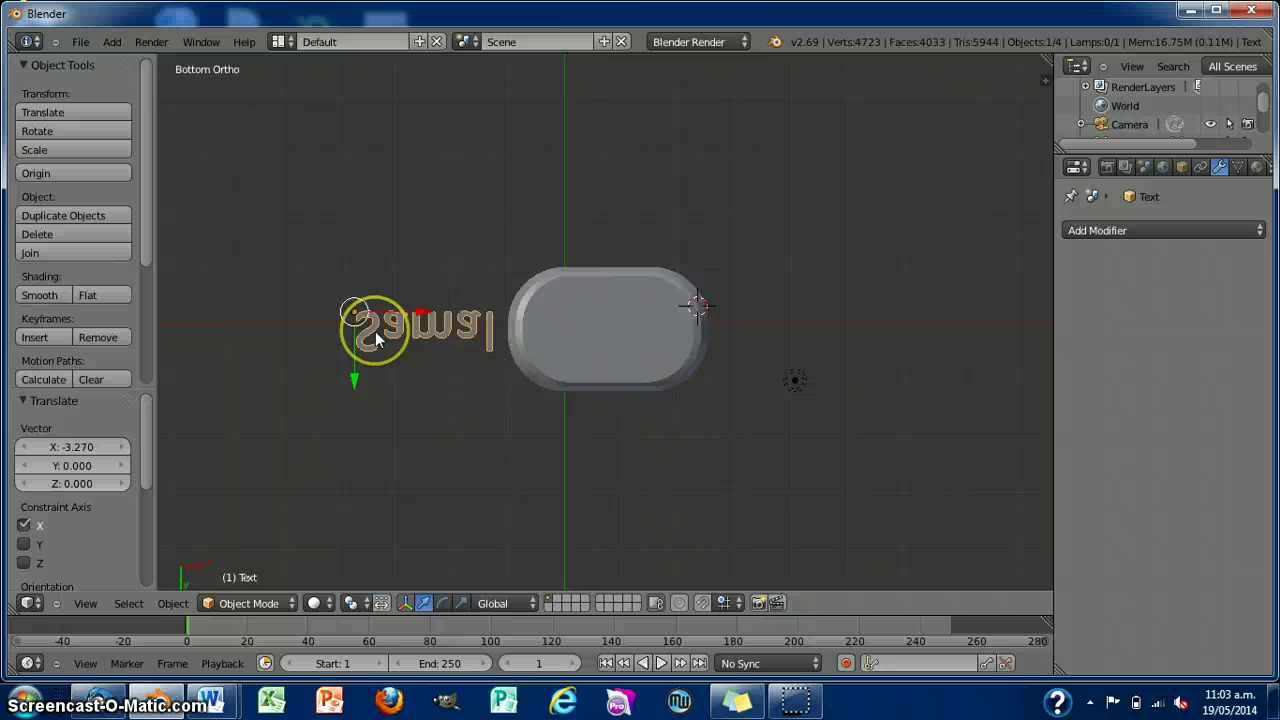
{"action": "key", "text": "r"}
{"action": "type", "text": "x"}
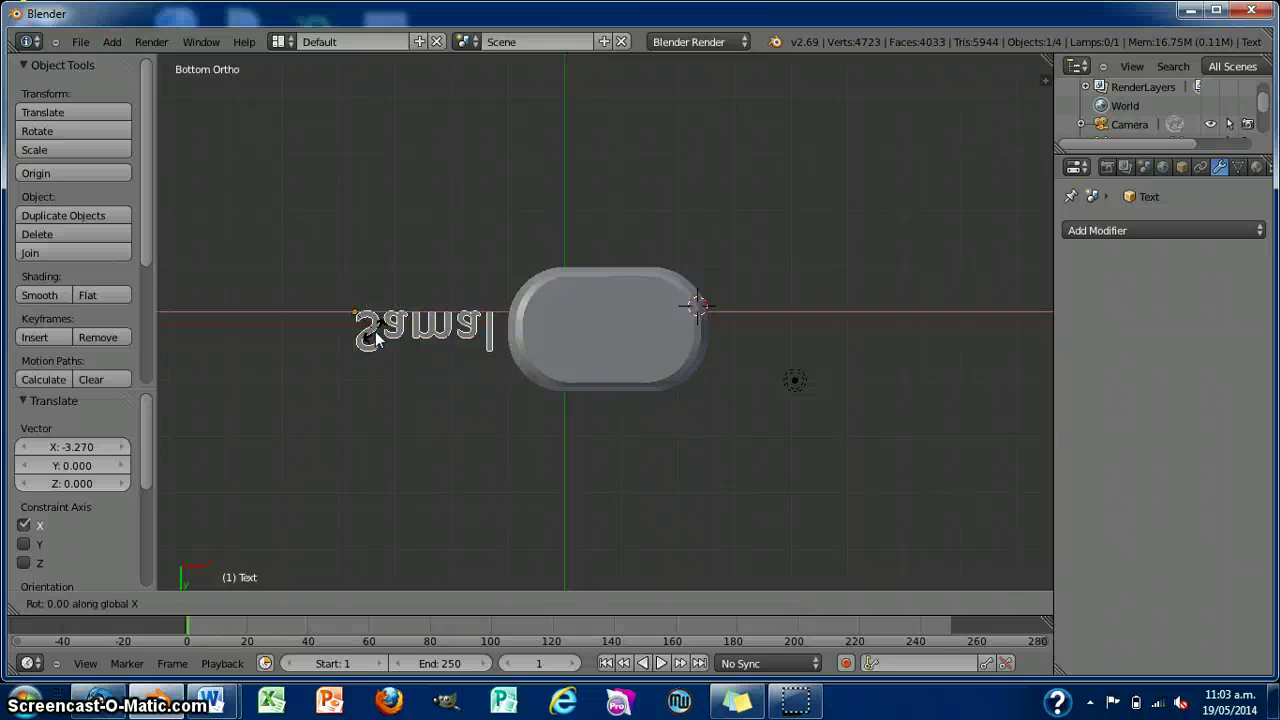
{"action": "type", "text": "180"}
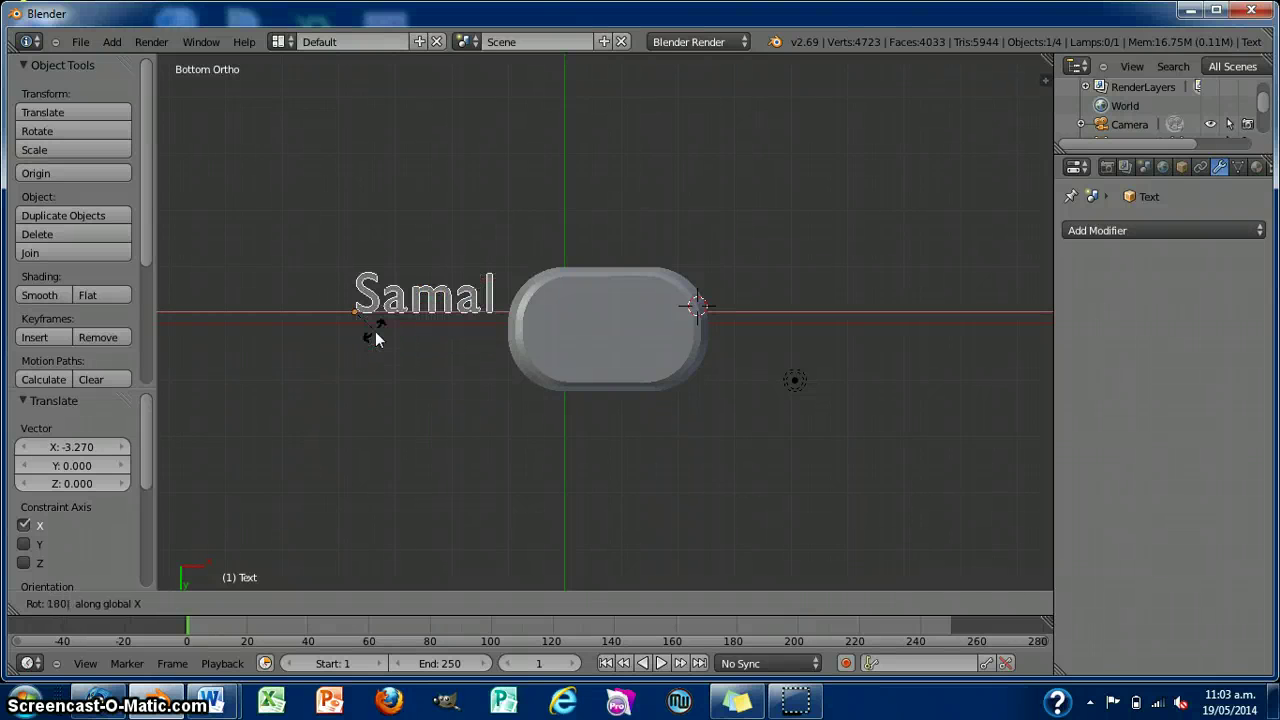
{"action": "key", "text": "Return"}
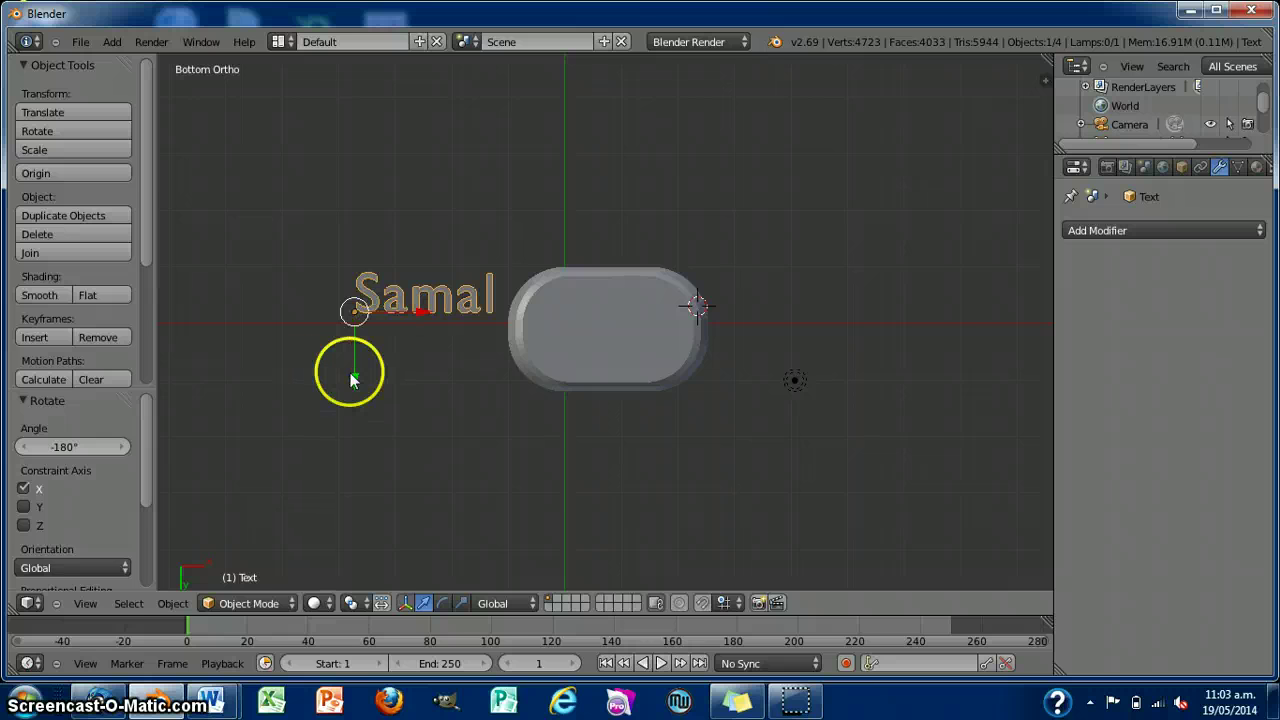
Move the text mesh 0.845 along Y and 3.348 along X so it lines up over the plate.
{"action": "key", "text": "g"}
{"action": "key", "text": "y"}
{"action": "left_click", "coordinate": [353, 422]}
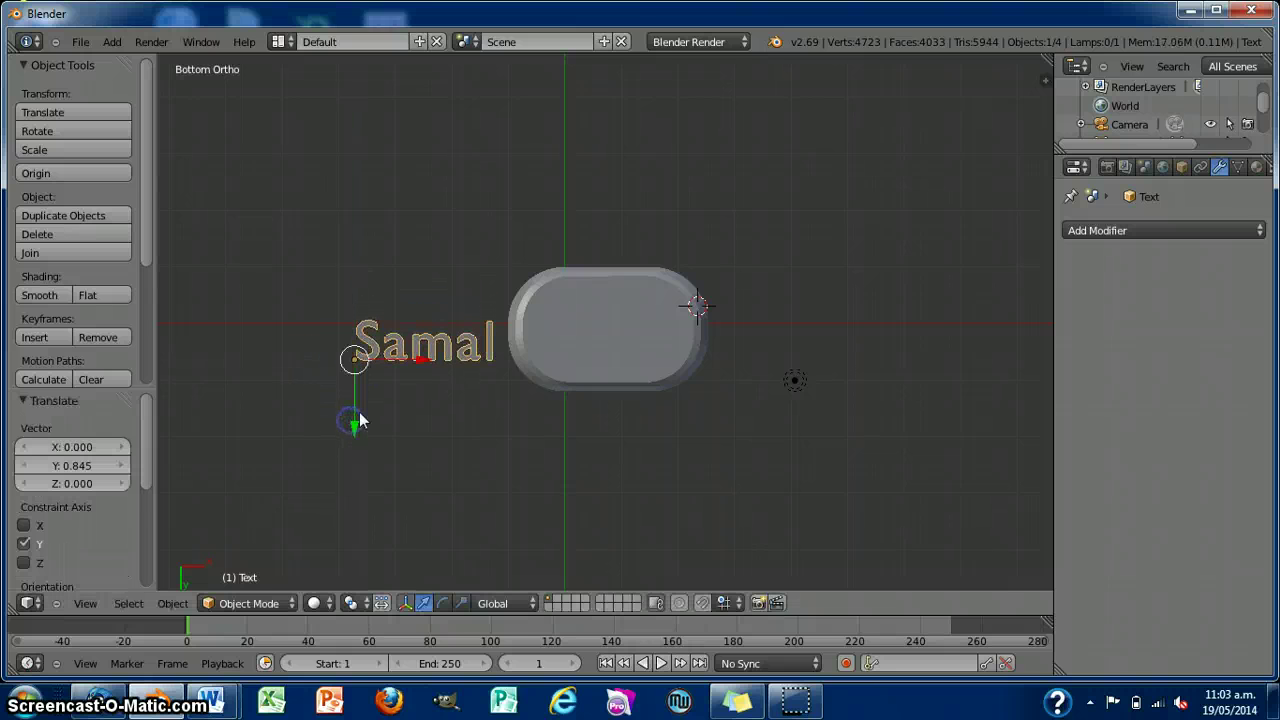
{"action": "key", "text": "g"}
{"action": "key", "text": "x"}
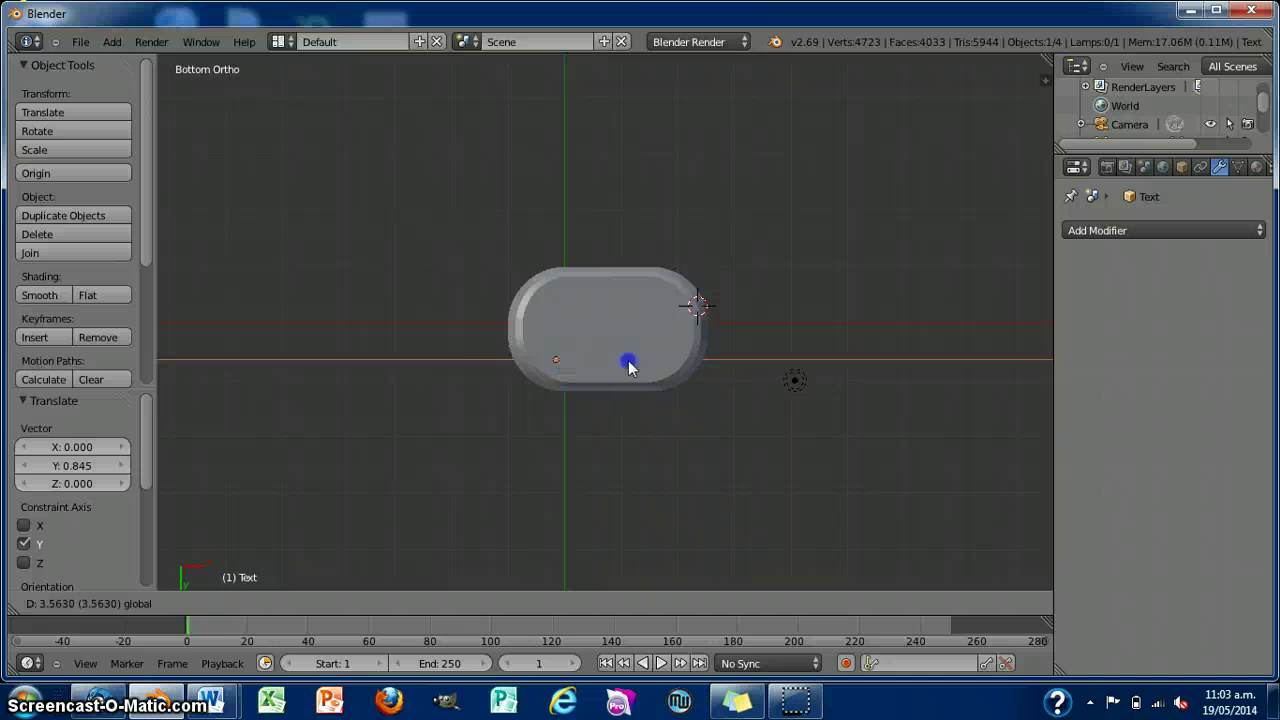
{"action": "left_click", "coordinate": [612, 362]}
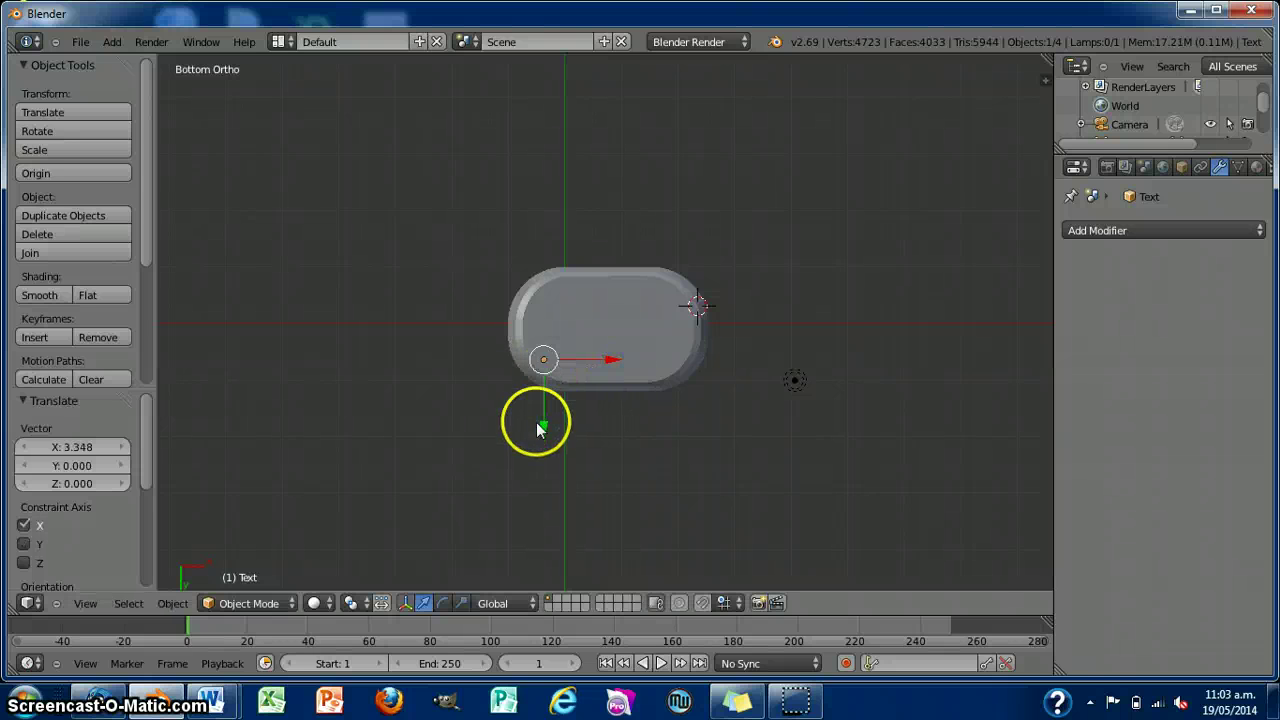
Shift the text mesh 2.033 along Y clear of the plate and move it -2.308 along Z to the underside.
{"action": "middle_click_drag", "start_coordinate": [662, 437], "coordinate": [671, 480]}
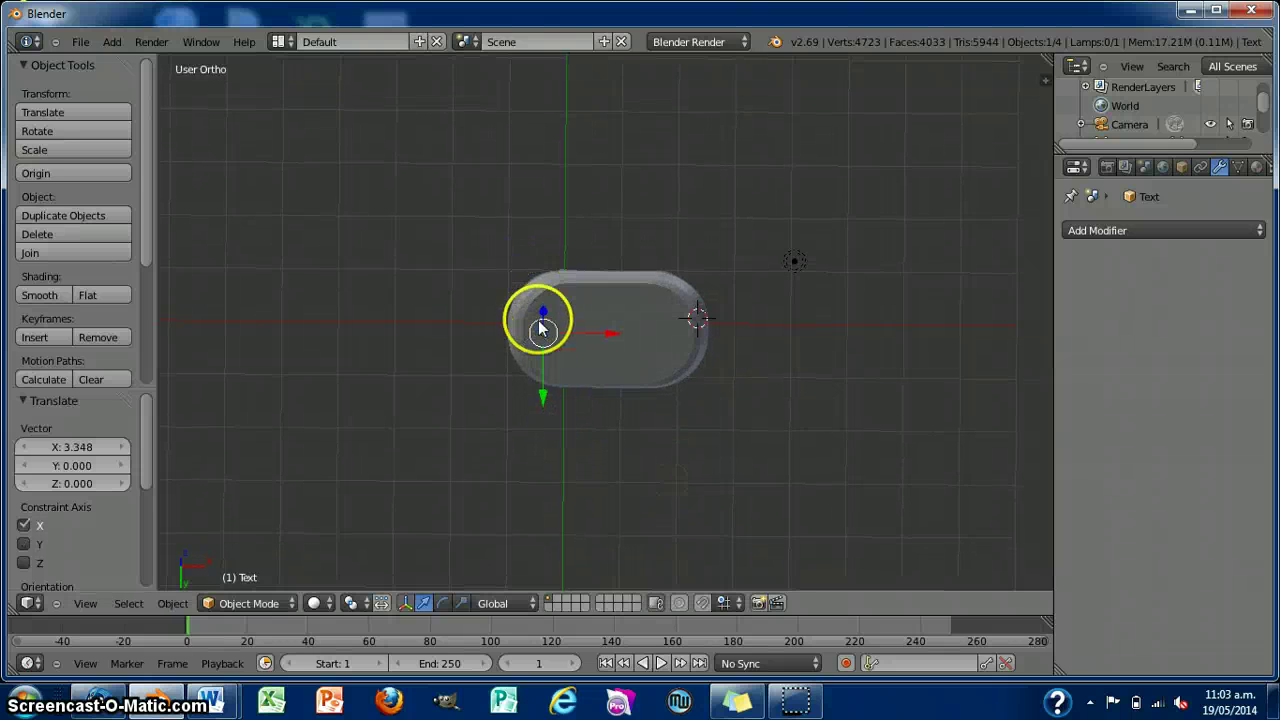
{"action": "left_click_drag", "start_coordinate": [540, 398], "coordinate": [551, 508]}
{"action": "middle_click_drag", "start_coordinate": [551, 508], "coordinate": [703, 366]}
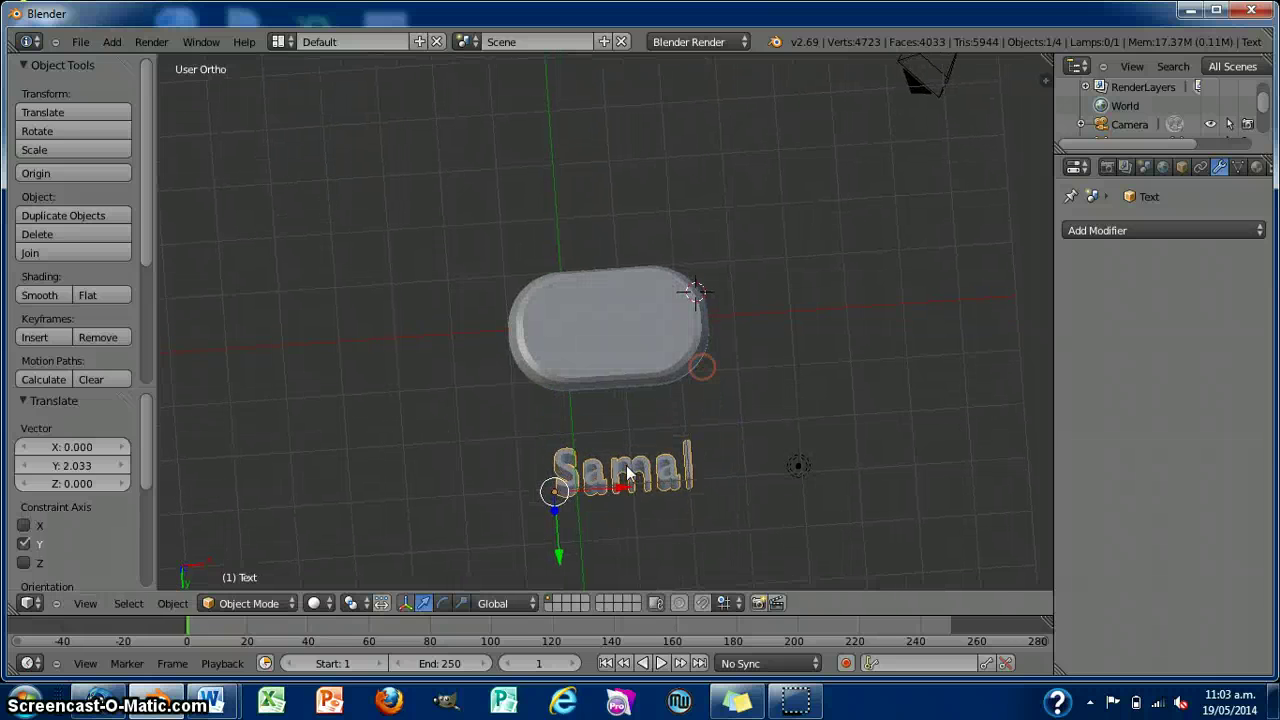
{"action": "middle_click_drag", "start_coordinate": [701, 465], "coordinate": [763, 280]}
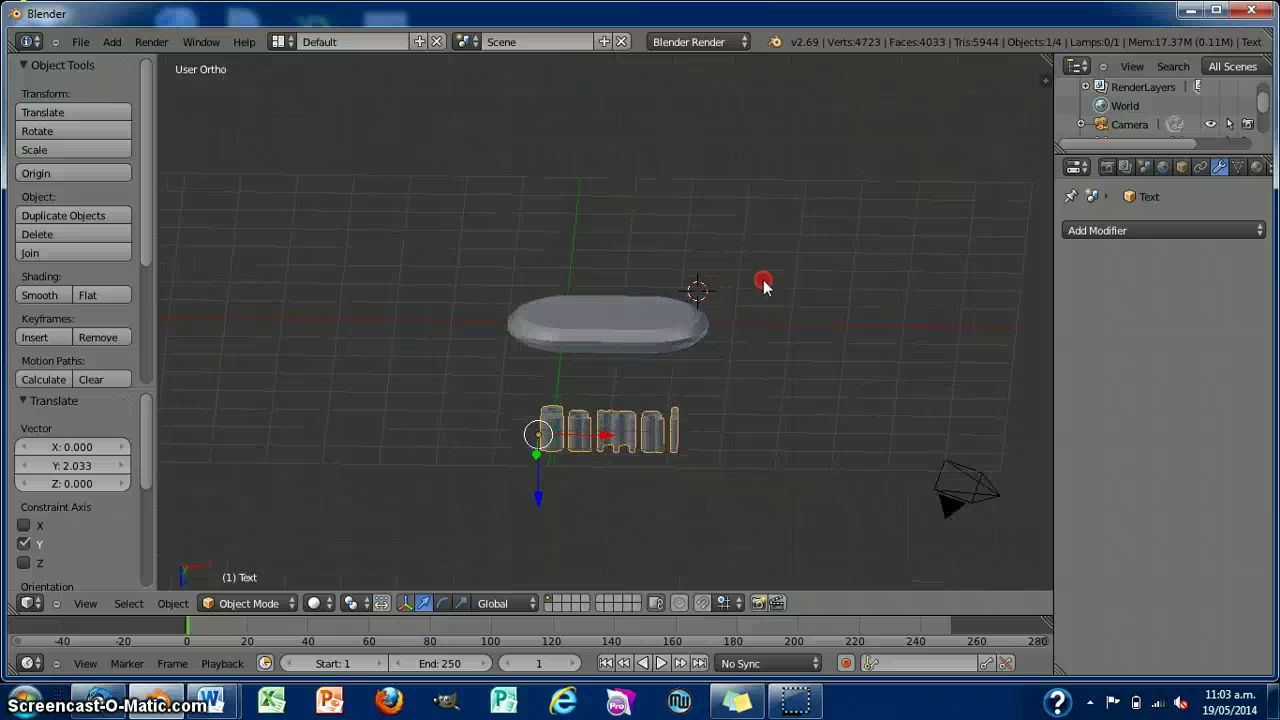
{"action": "left_click_drag", "start_coordinate": [535, 495], "coordinate": [552, 378]}
Move the text mesh -1.572 and another -0.704 along Y to centre the name across the plate's underside.
{"action": "middle_click_drag", "start_coordinate": [746, 374], "coordinate": [740, 425]}
{"action": "left_click", "coordinate": [530, 438]}
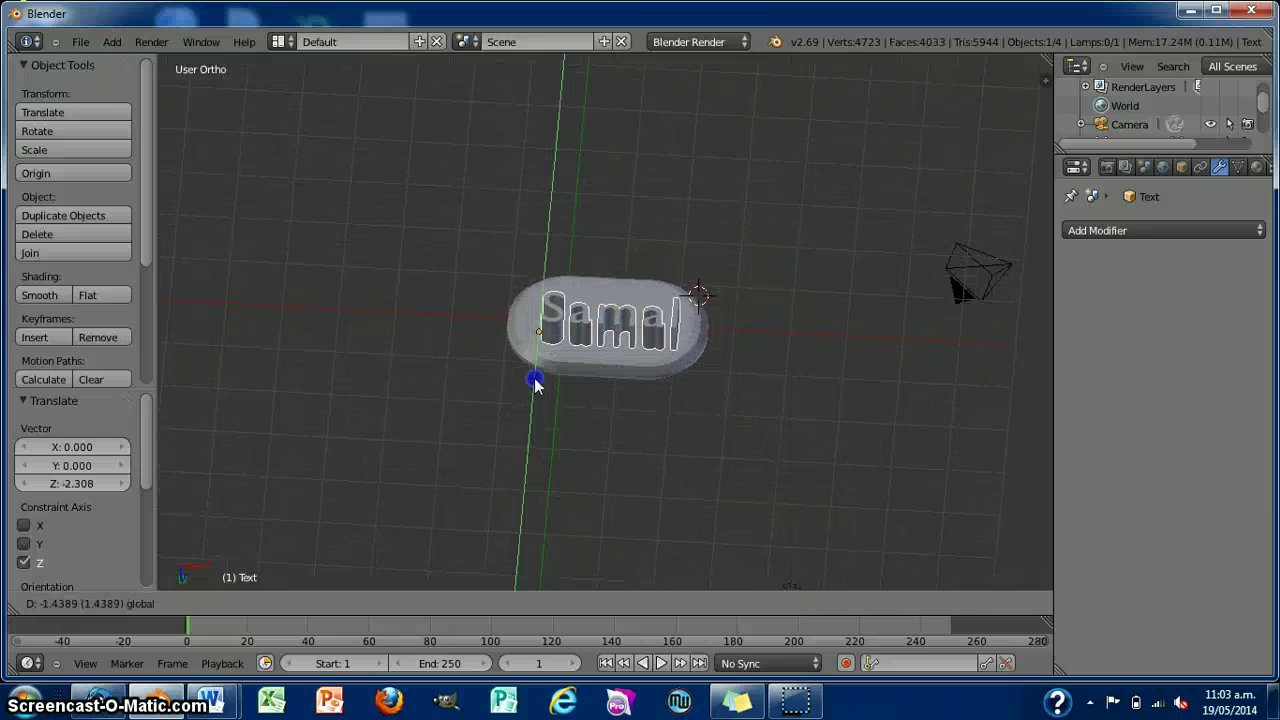
{"action": "left_click", "coordinate": [828, 412]}
{"action": "middle_click_drag", "start_coordinate": [828, 412], "coordinate": [834, 486]}
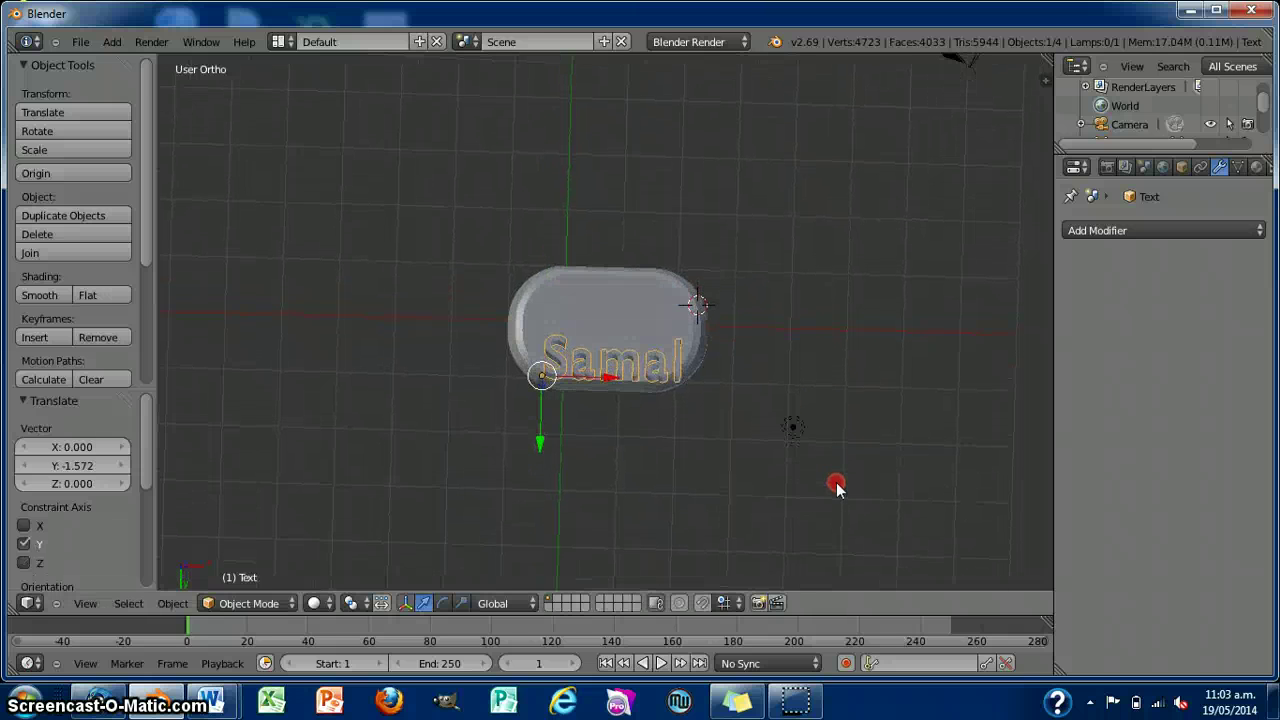
{"action": "left_click", "coordinate": [548, 452]}
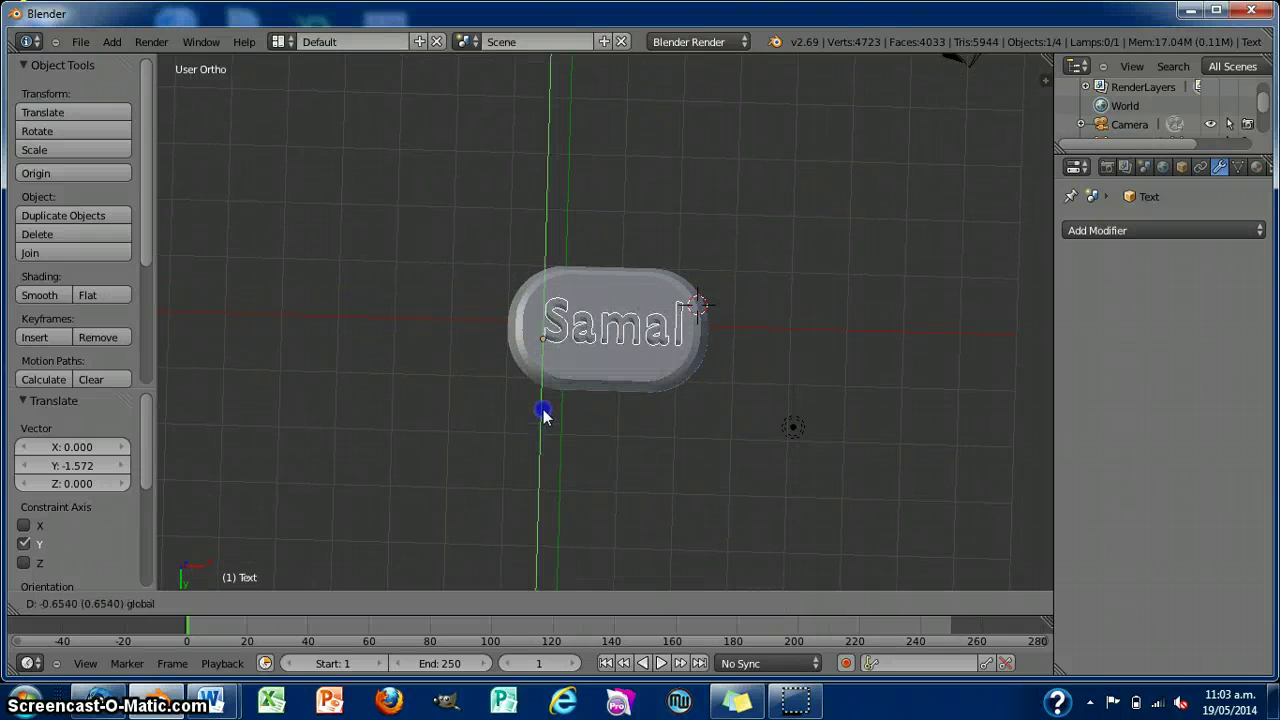
{"action": "left_click", "coordinate": [803, 449]}
Raise the text mesh 0.426 and another 0.182 along Z until it meets the plate's underside.
{"action": "middle_click_drag", "start_coordinate": [828, 385], "coordinate": [831, 254]}
{"action": "left_click", "coordinate": [545, 343]}
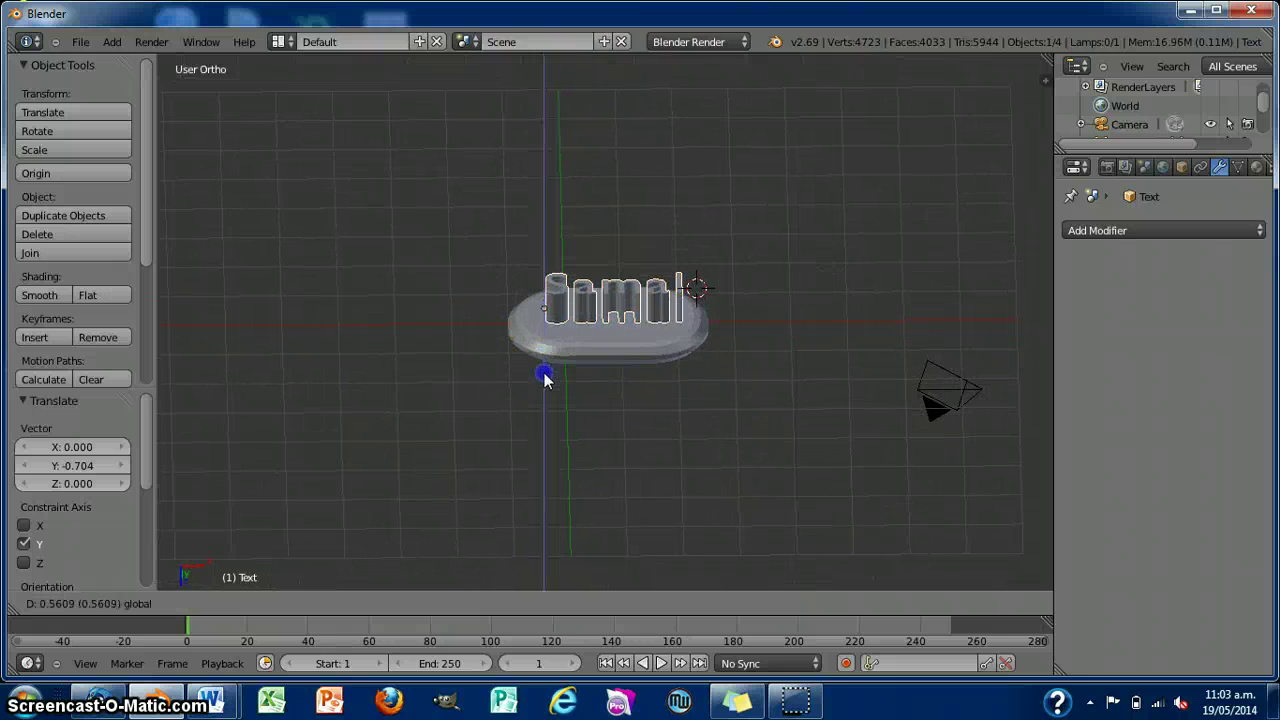
{"action": "left_click", "coordinate": [544, 360]}
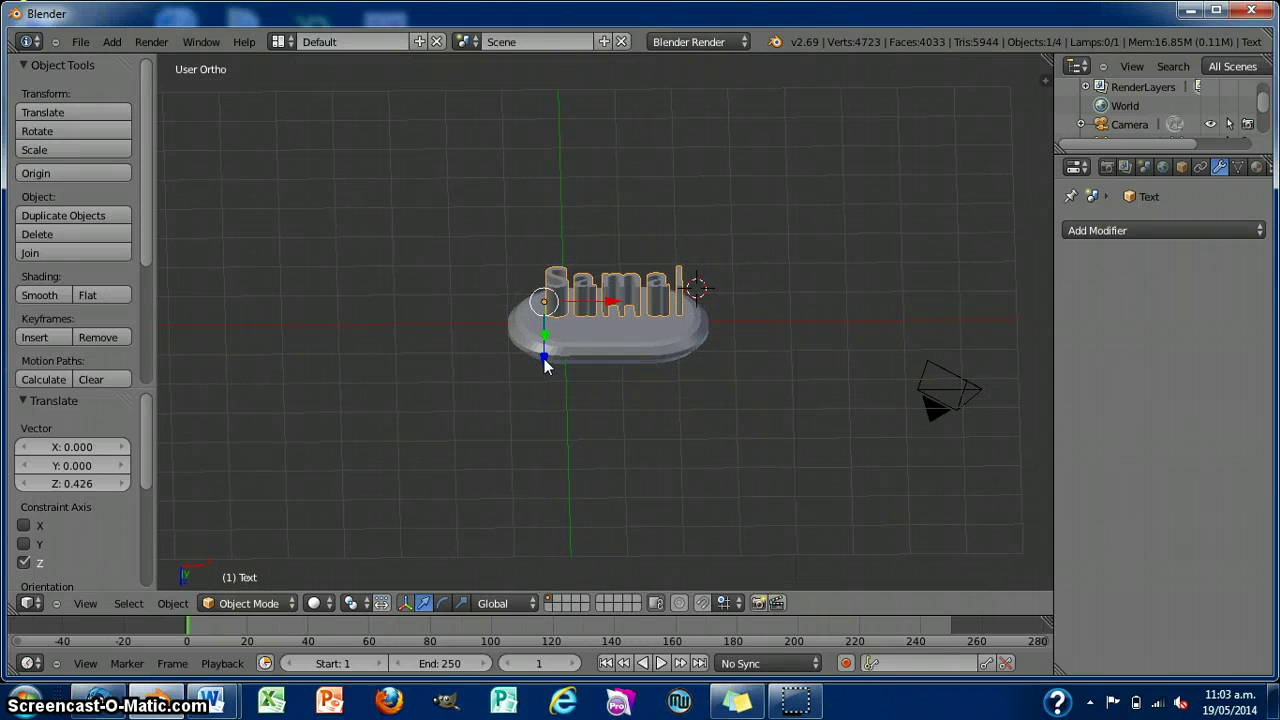
{"action": "key", "text": "KP_7"}
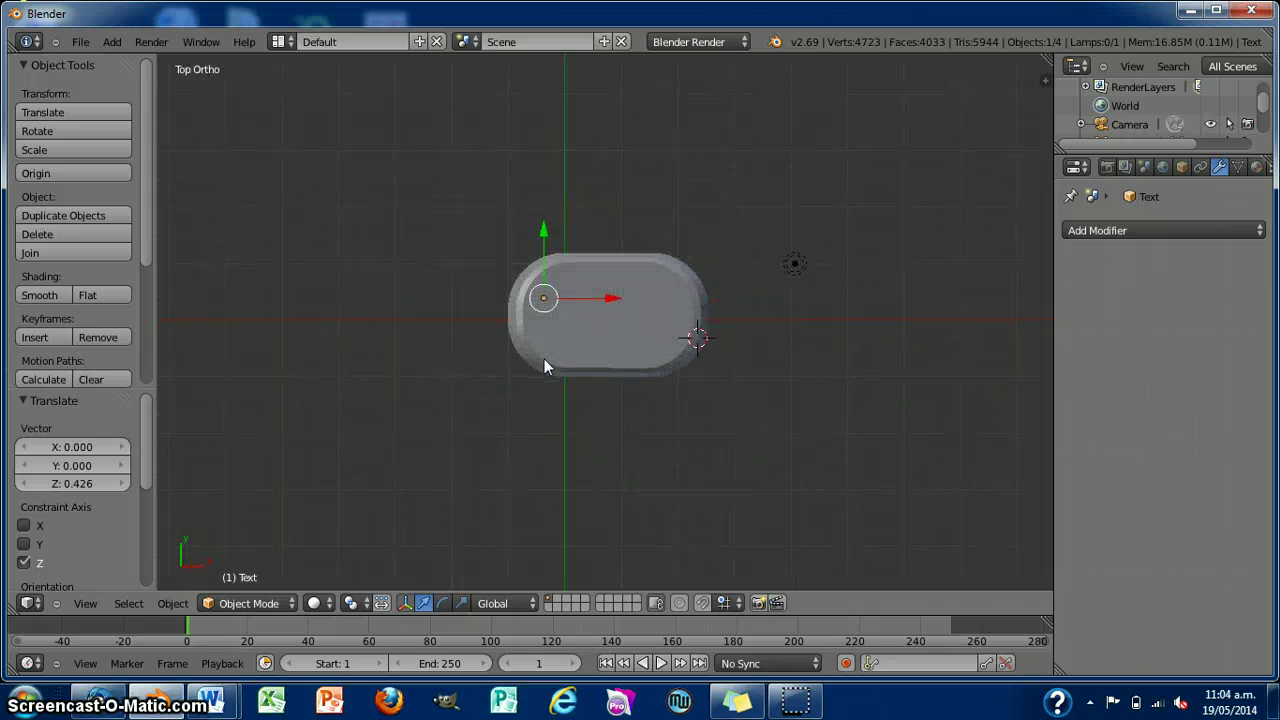
{"action": "key", "text": "KP_3"}
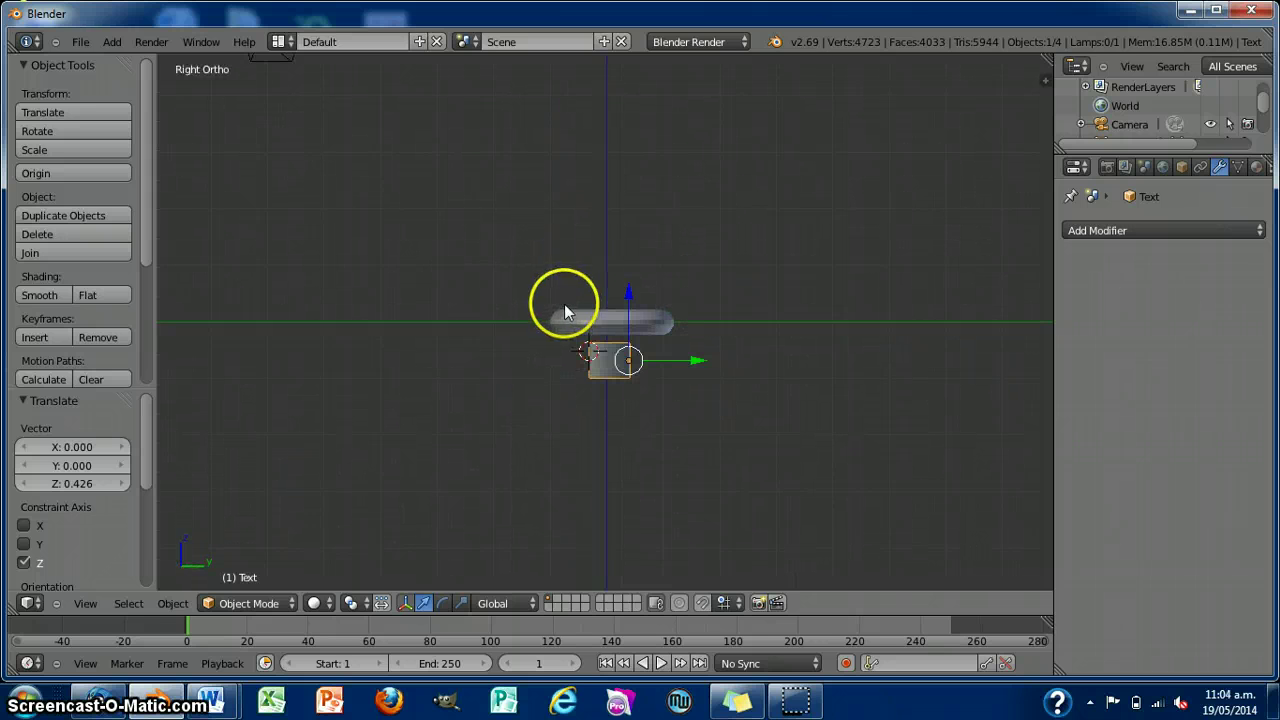
{"action": "left_click_drag", "start_coordinate": [627, 293], "coordinate": [626, 281]}
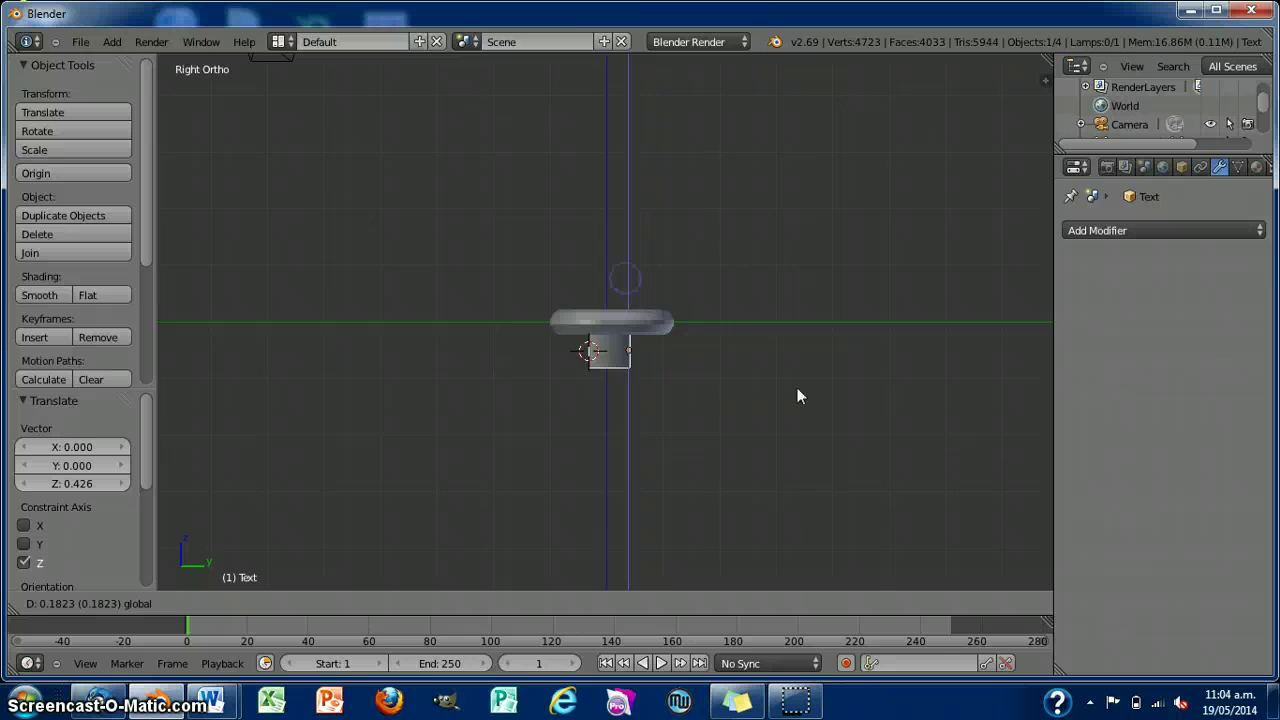
{"action": "scroll", "coordinate": [798, 381], "scroll_direction": "up", "scroll_amount": 4}
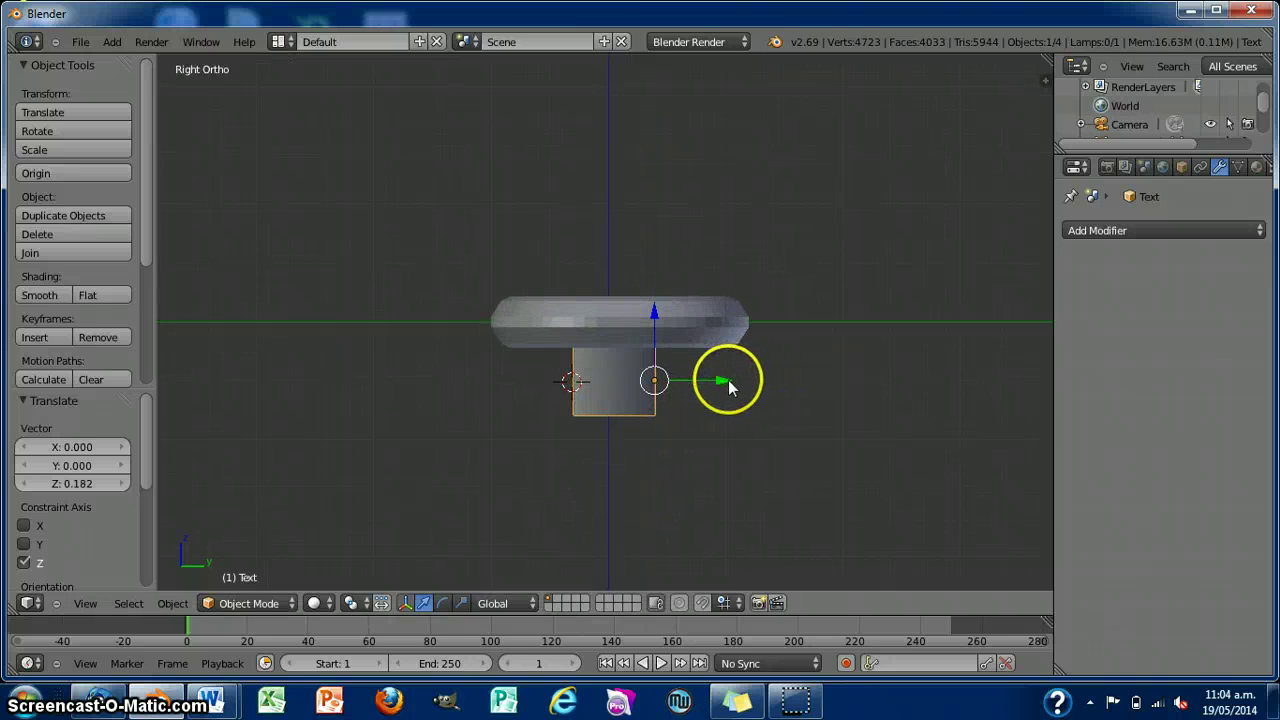
Fine-tune the text mesh's position on the underside by 0.032 along Y and -0.083 along X.
{"action": "left_click_drag", "start_coordinate": [728, 385], "coordinate": [731, 386]}
{"action": "mouse_move", "coordinate": [731, 386]}
{"action": "middle_mouse_down"}
{"action": "mouse_move", "coordinate": [803, 451]}
{"action": "mouse_move", "coordinate": [771, 214]}
{"action": "mouse_move", "coordinate": [773, 241]}
{"action": "middle_mouse_up"}
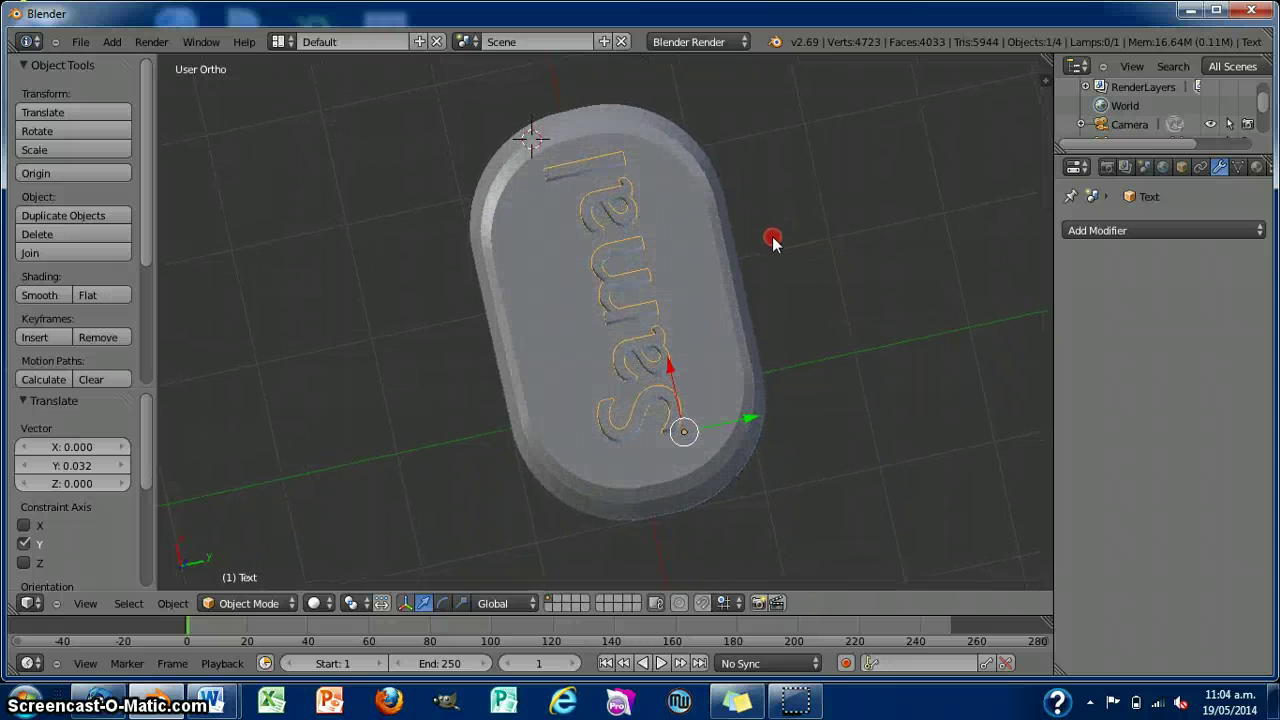
{"action": "left_click_drag", "start_coordinate": [670, 363], "coordinate": [674, 371]}
{"action": "middle_click_drag", "start_coordinate": [800, 303], "coordinate": [805, 446]}
In wireframe right view, sink the text mesh slightly into the plate's underside and shift it 0.056 along Y to align with the existing engraving.
{"action": "key", "text": "KP_3"}
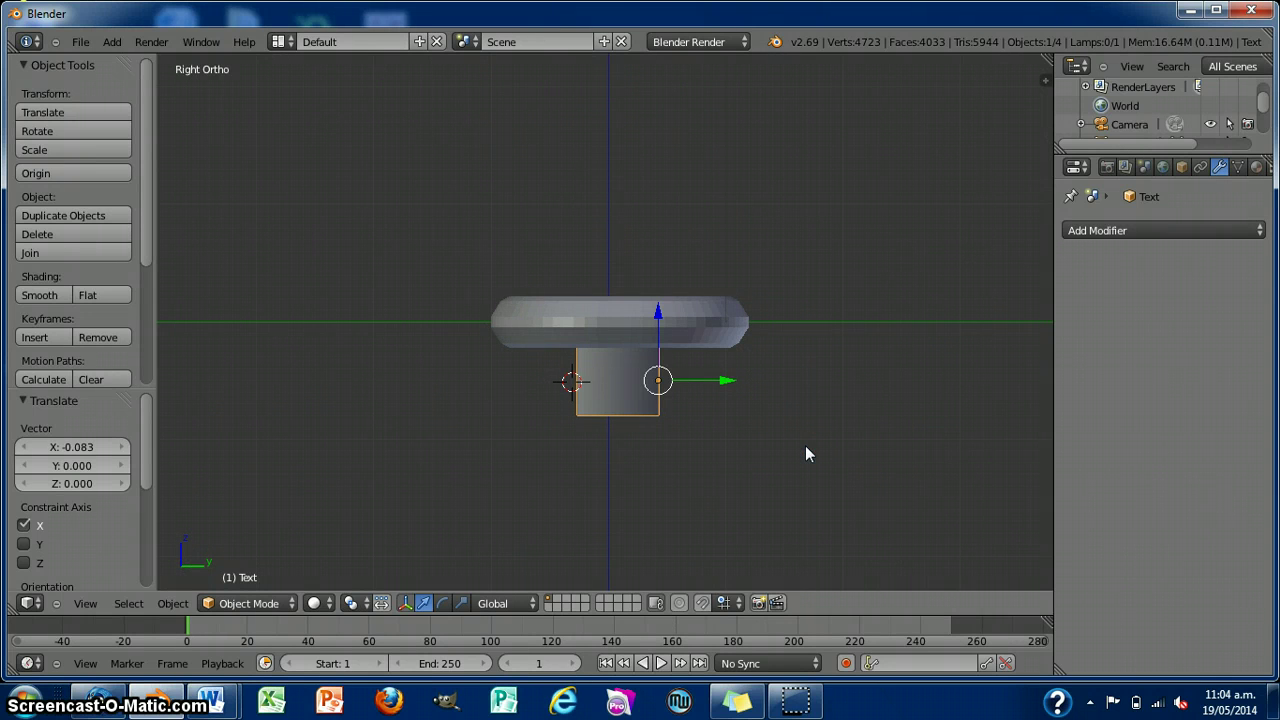
{"action": "key", "text": "z"}
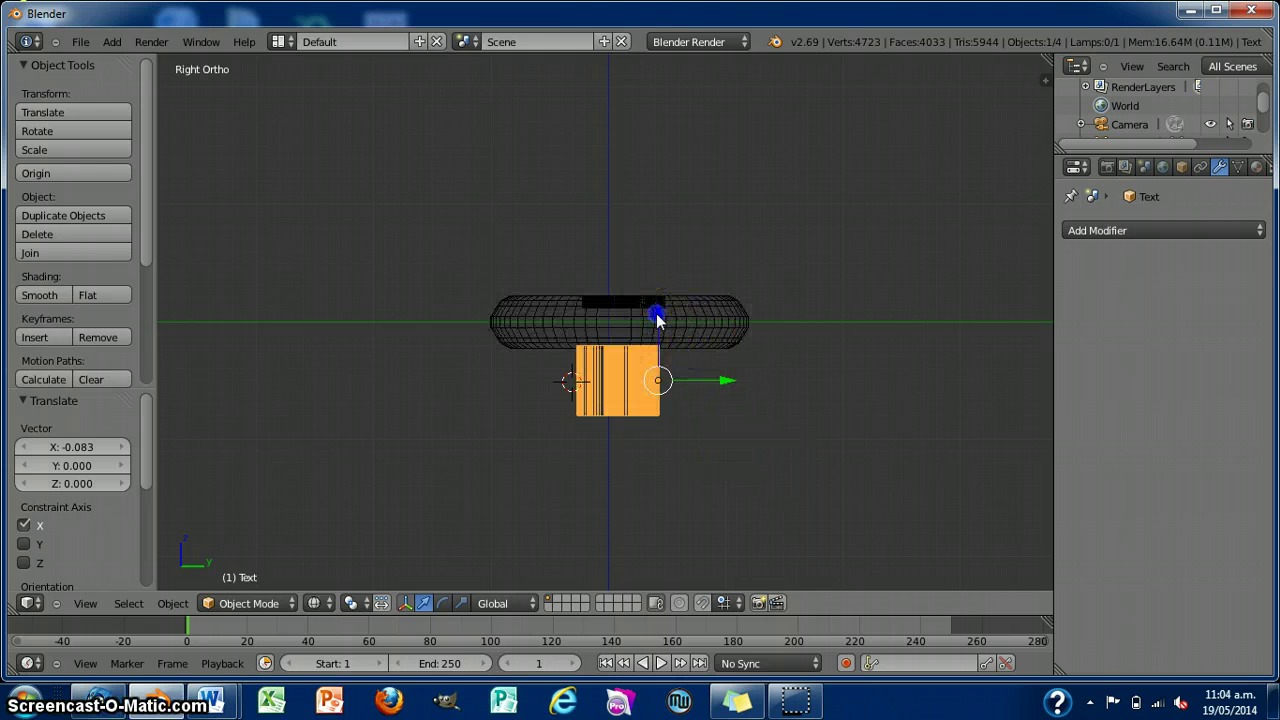
{"action": "key", "text": "g"}
{"action": "key", "text": "z"}
{"action": "left_click_drag", "start_coordinate": [656, 316], "coordinate": [657, 310]}
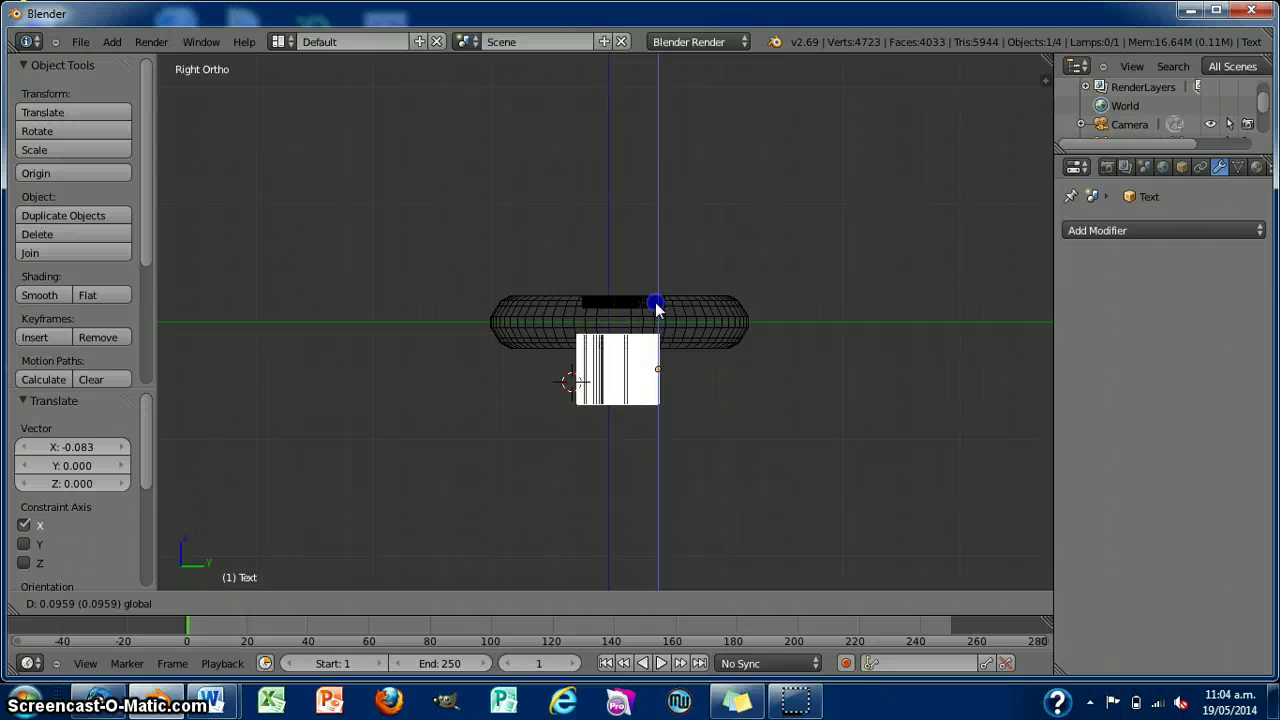
{"action": "left_click_drag", "start_coordinate": [657, 308], "coordinate": [656, 304]}
{"action": "left_click", "coordinate": [739, 372]}
{"action": "left_click_drag", "start_coordinate": [722, 370], "coordinate": [728, 372]}
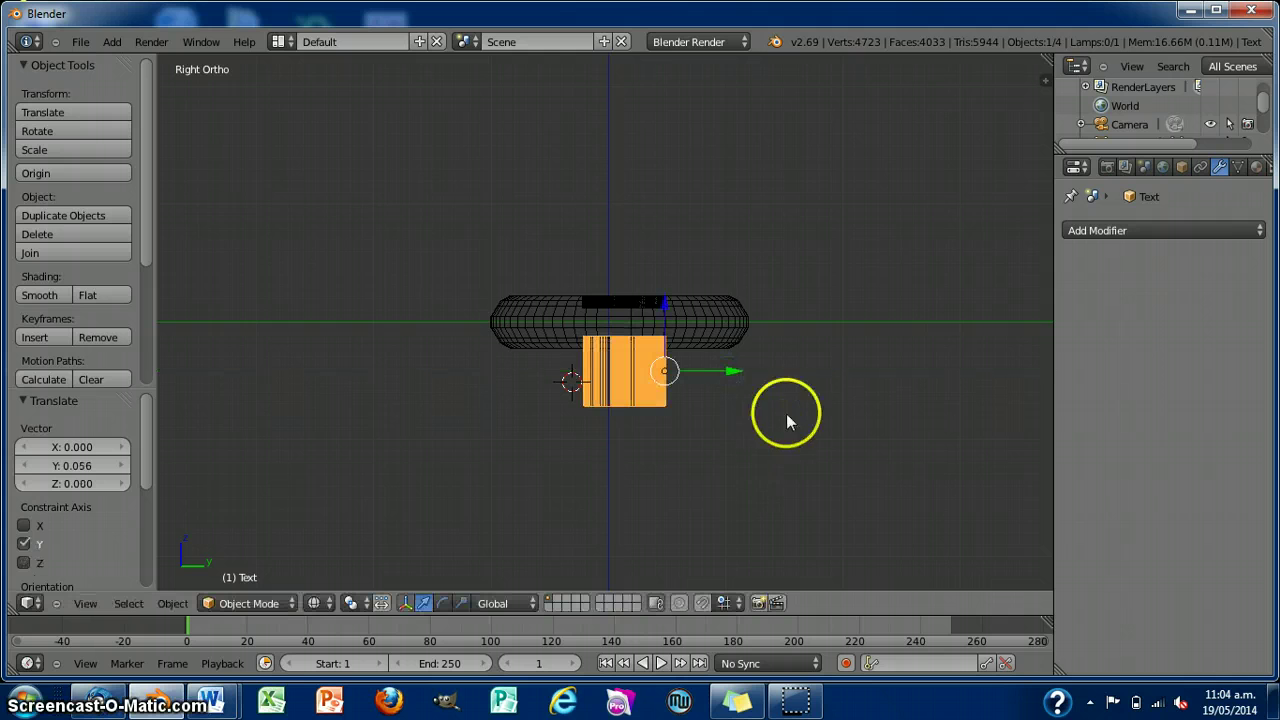
Add a Boolean modifier to the plate using Difference with Text as the object, and apply it to engrave the underside.
{"action": "right_click", "coordinate": [719, 321]}
{"action": "left_click", "coordinate": [1230, 228]}
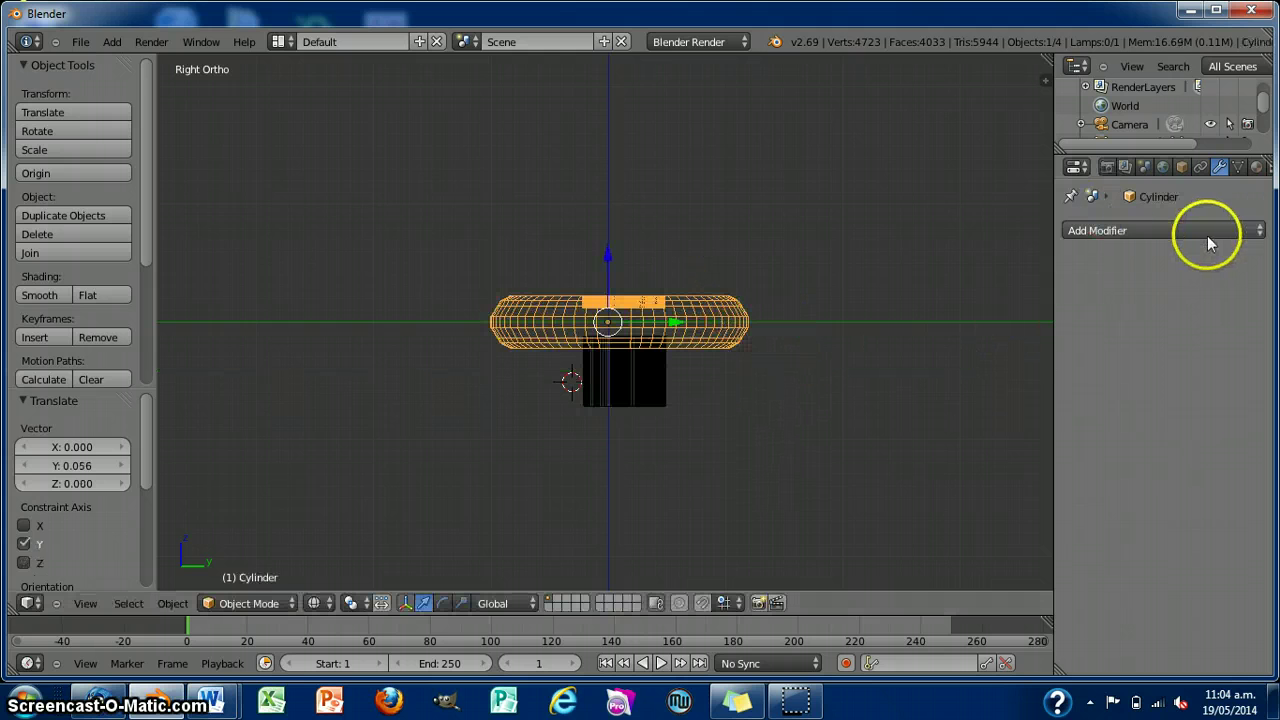
{"action": "left_click", "coordinate": [1207, 235]}
{"action": "left_click", "coordinate": [865, 307]}
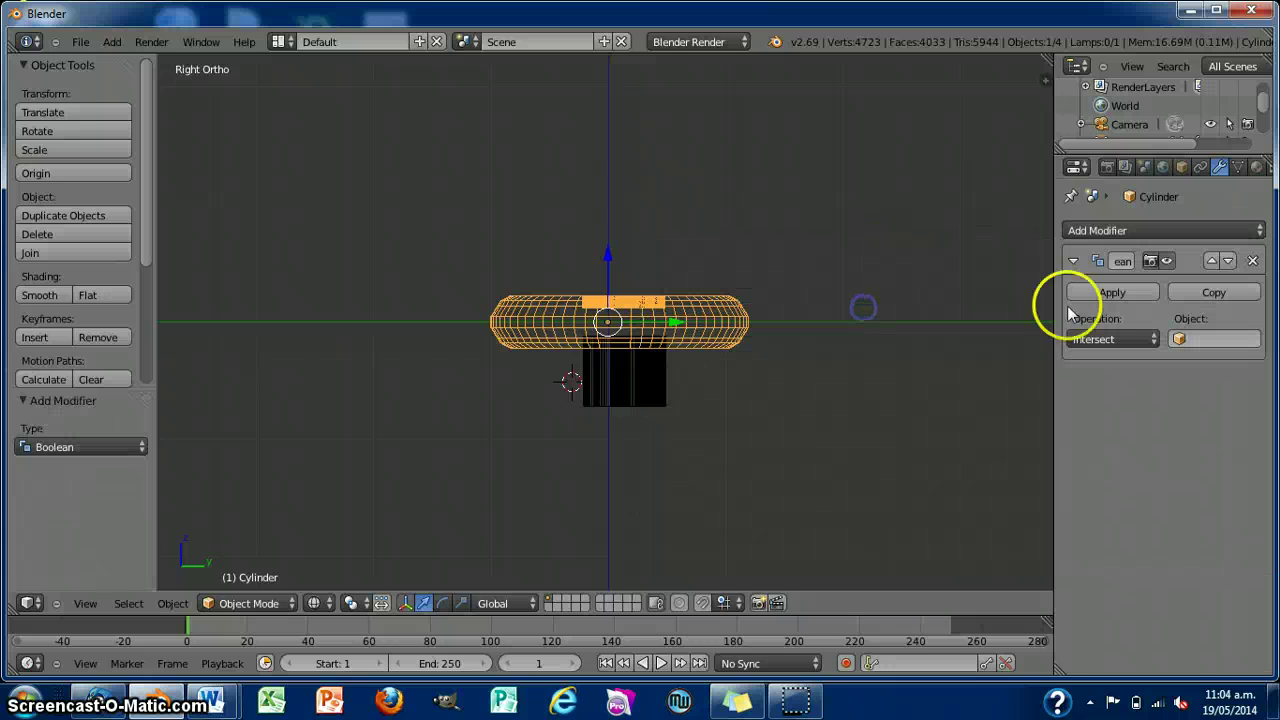
{"action": "left_click", "coordinate": [1097, 340]}
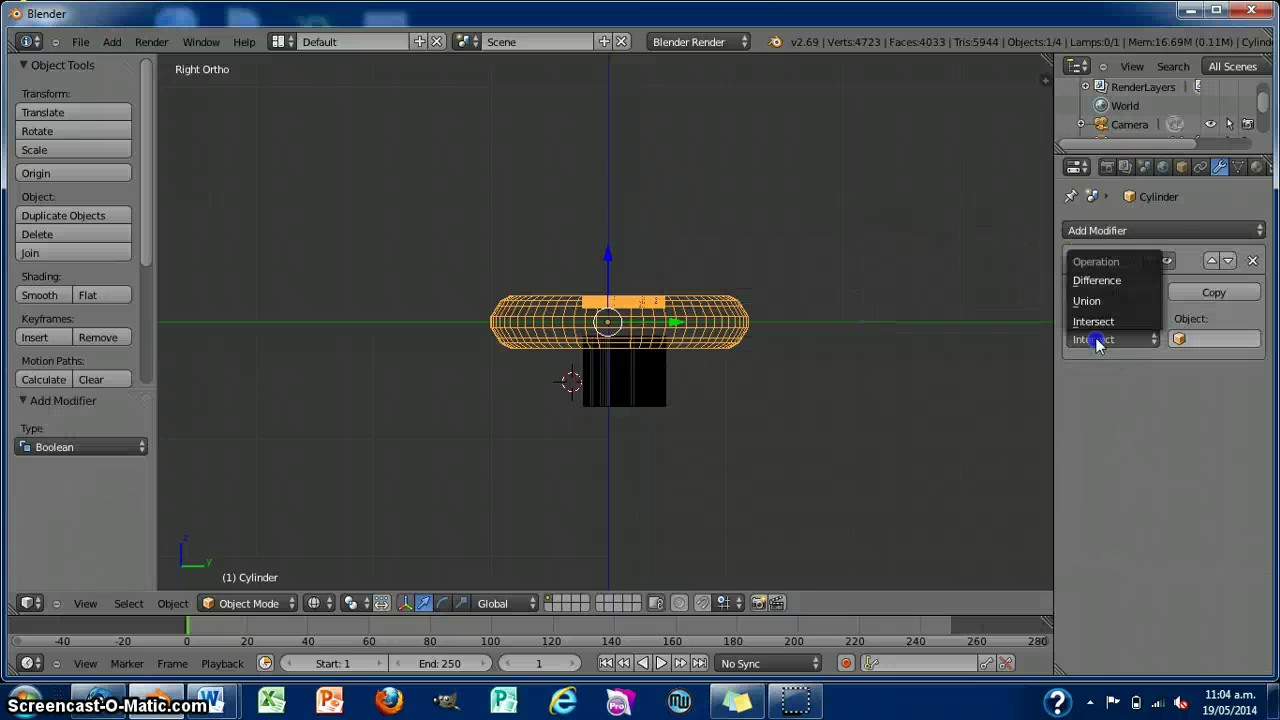
{"action": "left_click", "coordinate": [1098, 280]}
{"action": "left_click", "coordinate": [1214, 338]}
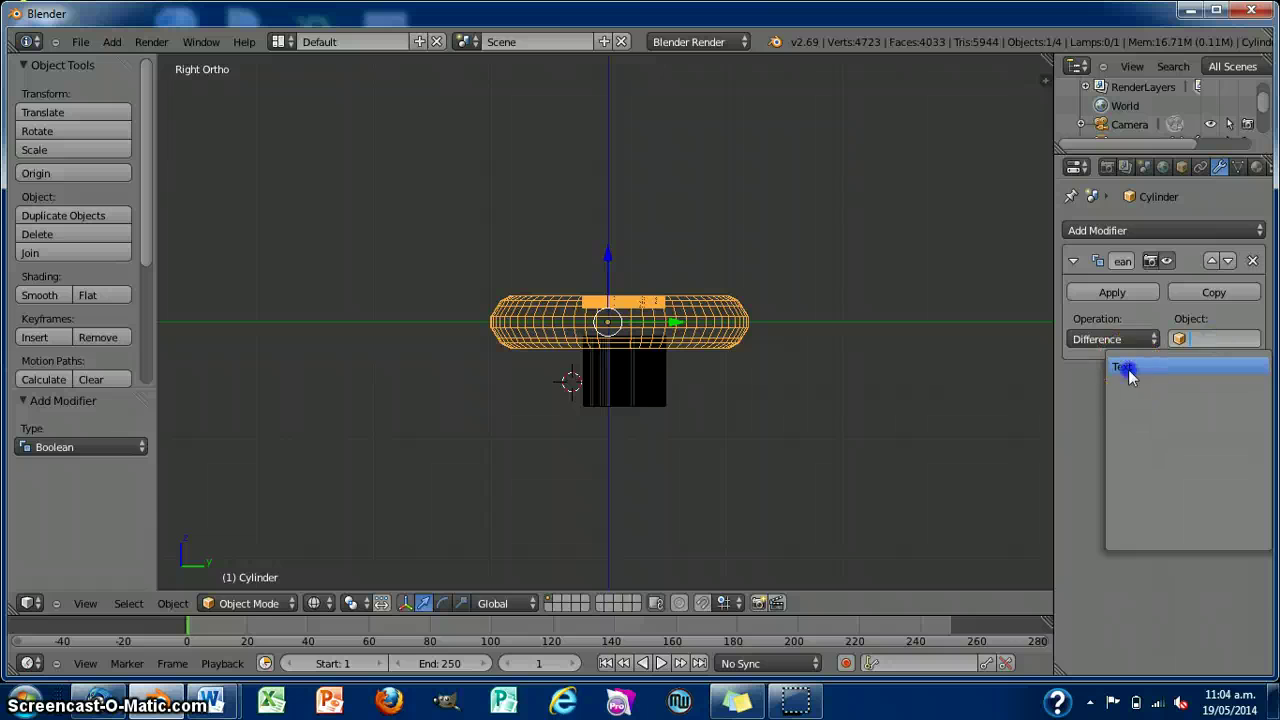
{"action": "left_click", "coordinate": [1128, 370]}
{"action": "left_click", "coordinate": [1132, 293]}
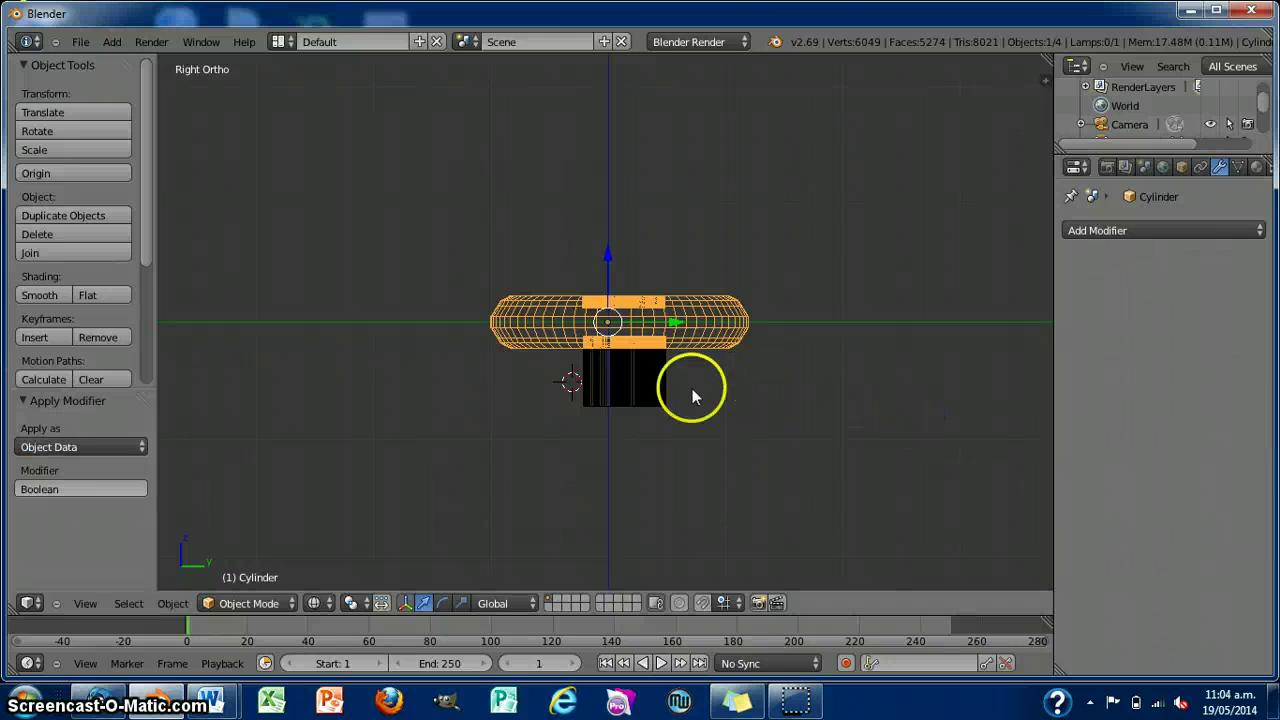
Move the text mesh -0.903 along Z away from the plate and delete it.
{"action": "right_click", "coordinate": [651, 374]}
{"action": "left_click_drag", "start_coordinate": [668, 310], "coordinate": [666, 416]}
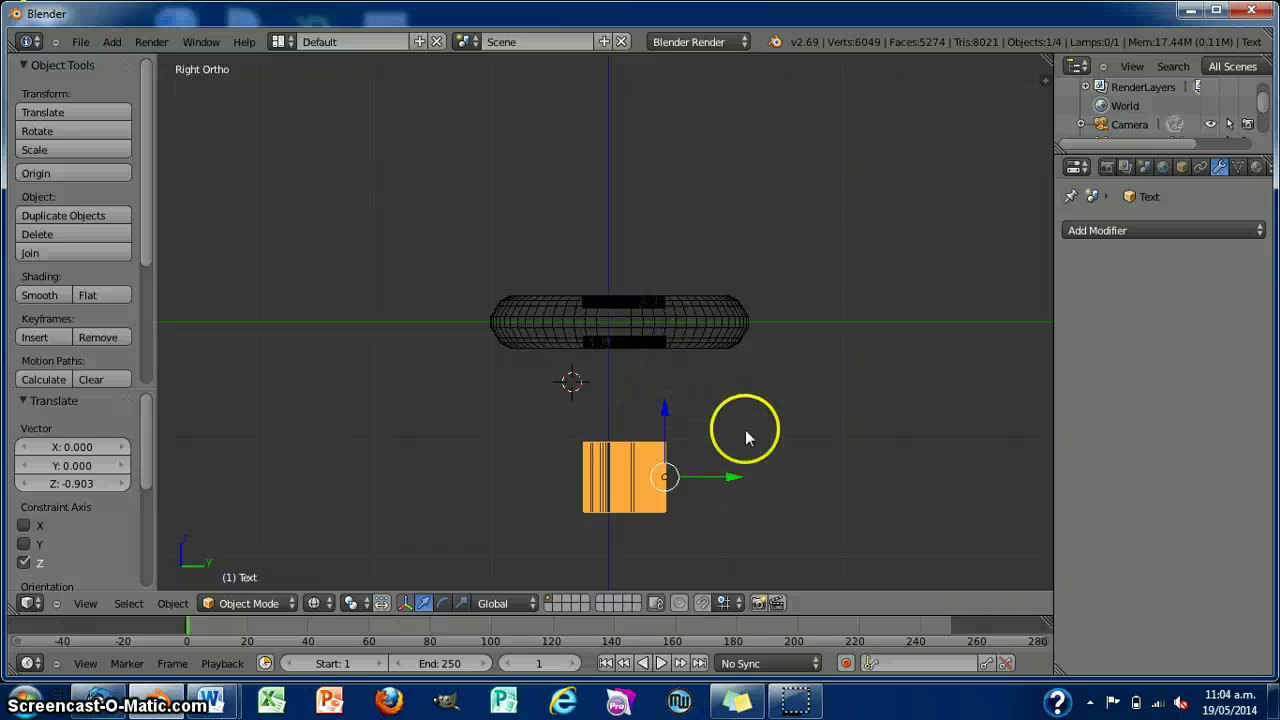
{"action": "key", "text": "x"}
{"action": "left_click", "coordinate": [803, 420]}
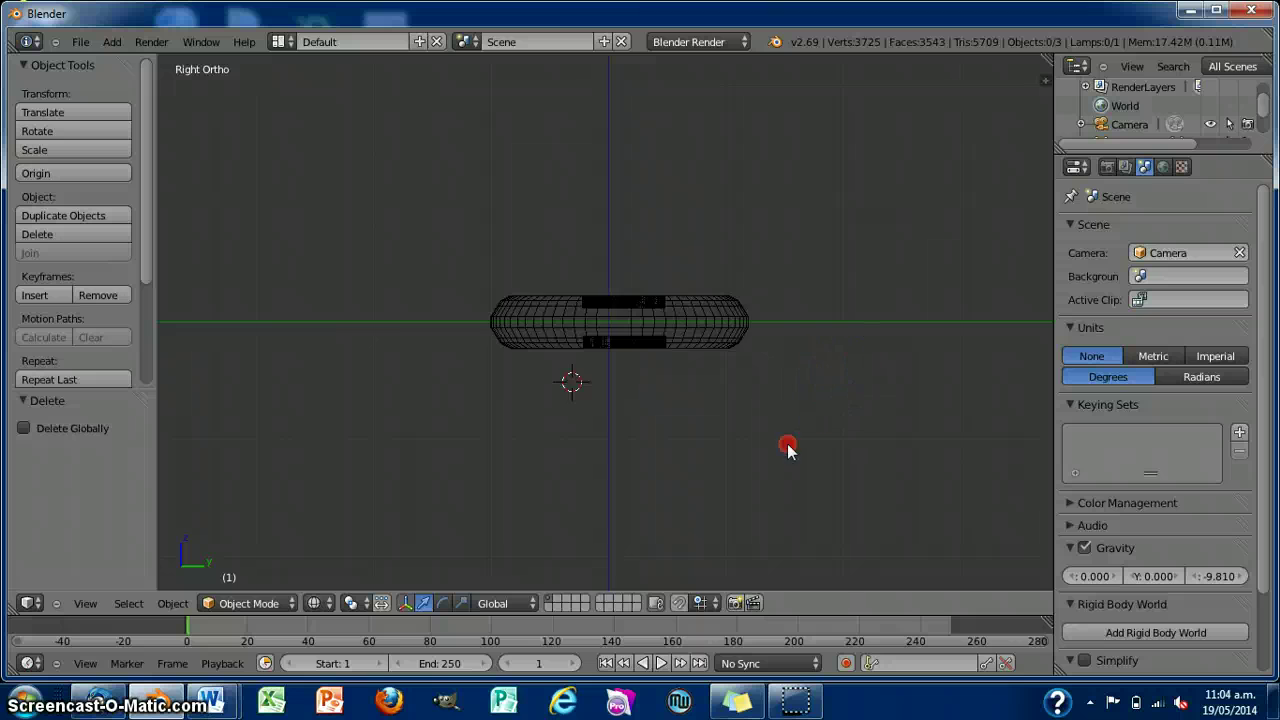
Return to solid shading and examine the engraving on the plate's underside and top face.
{"action": "mouse_move", "coordinate": [788, 446]}
{"action": "middle_mouse_down"}
{"action": "mouse_move", "coordinate": [660, 534]}
{"action": "mouse_move", "coordinate": [625, 165]}
{"action": "mouse_move", "coordinate": [626, 134]}
{"action": "mouse_move", "coordinate": [646, 126]}
{"action": "mouse_move", "coordinate": [643, 506]}
{"action": "mouse_move", "coordinate": [614, 156]}
{"action": "middle_mouse_up"}
{"action": "key", "text": "z"}
{"action": "middle_click_drag", "start_coordinate": [862, 377], "coordinate": [871, 217]}
{"action": "middle_click_drag", "start_coordinate": [650, 500], "coordinate": [650, 473]}
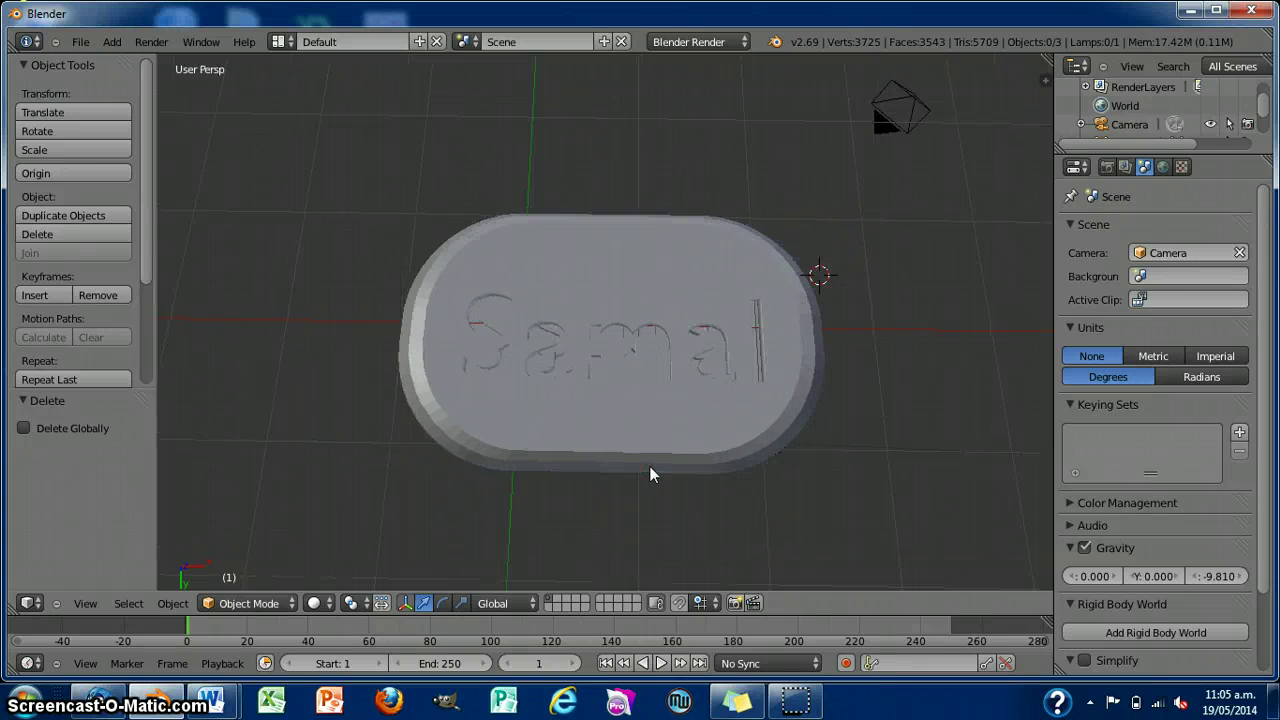
{"action": "key", "text": "KP_7"}
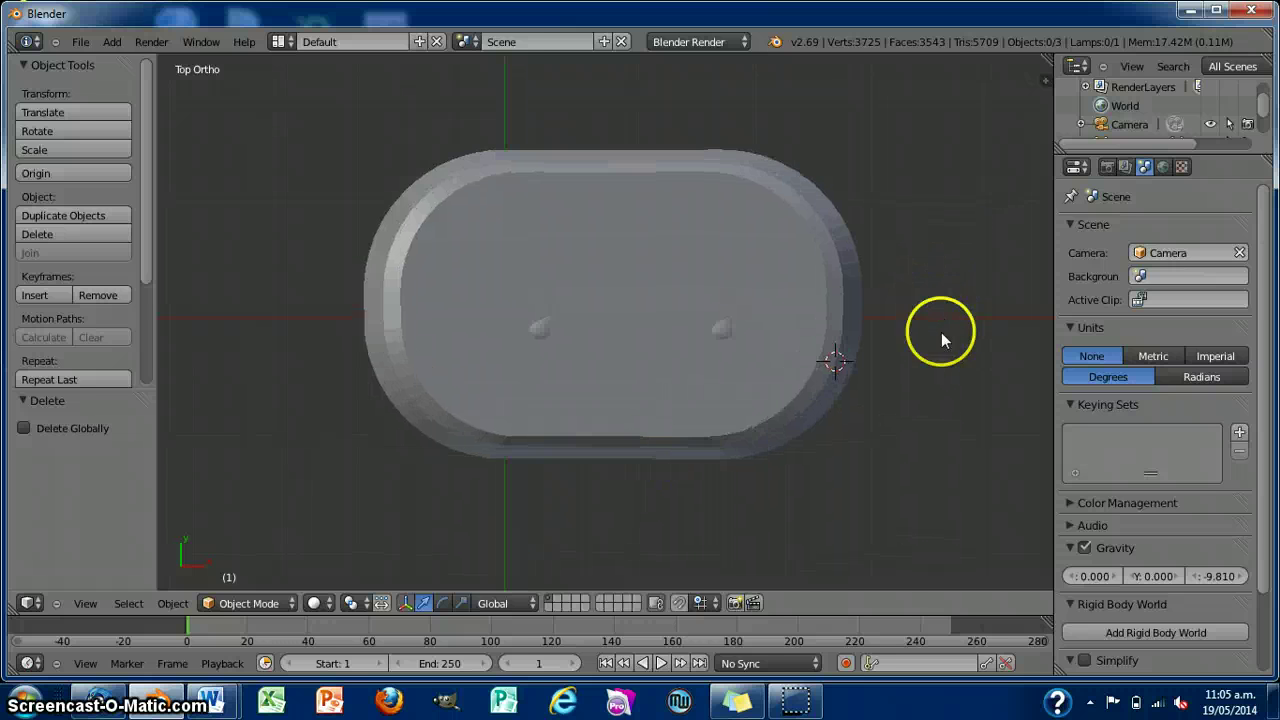
{"action": "middle_click_drag", "start_coordinate": [940, 335], "coordinate": [940, 275]}
Add a 64-vertex cylinder in top view and scale it down to roughly a third of its size.
{"action": "key", "text": "KP_7"}
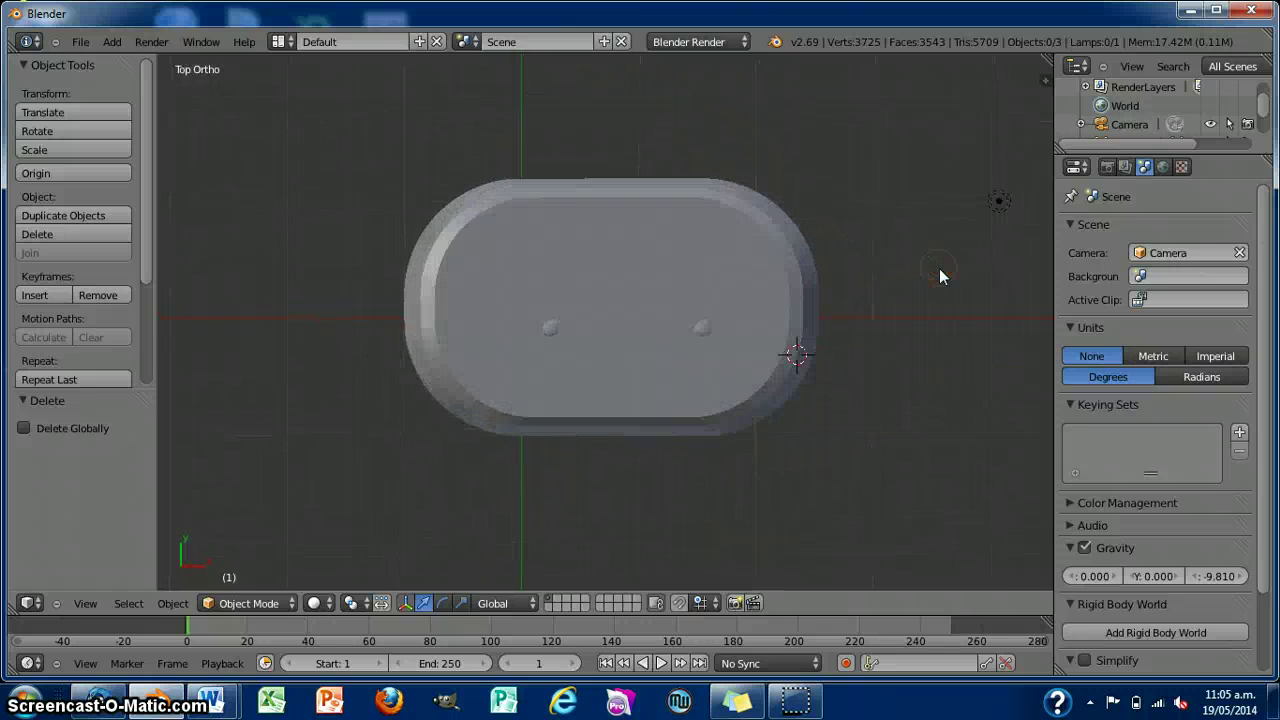
{"action": "left_click", "coordinate": [112, 41]}
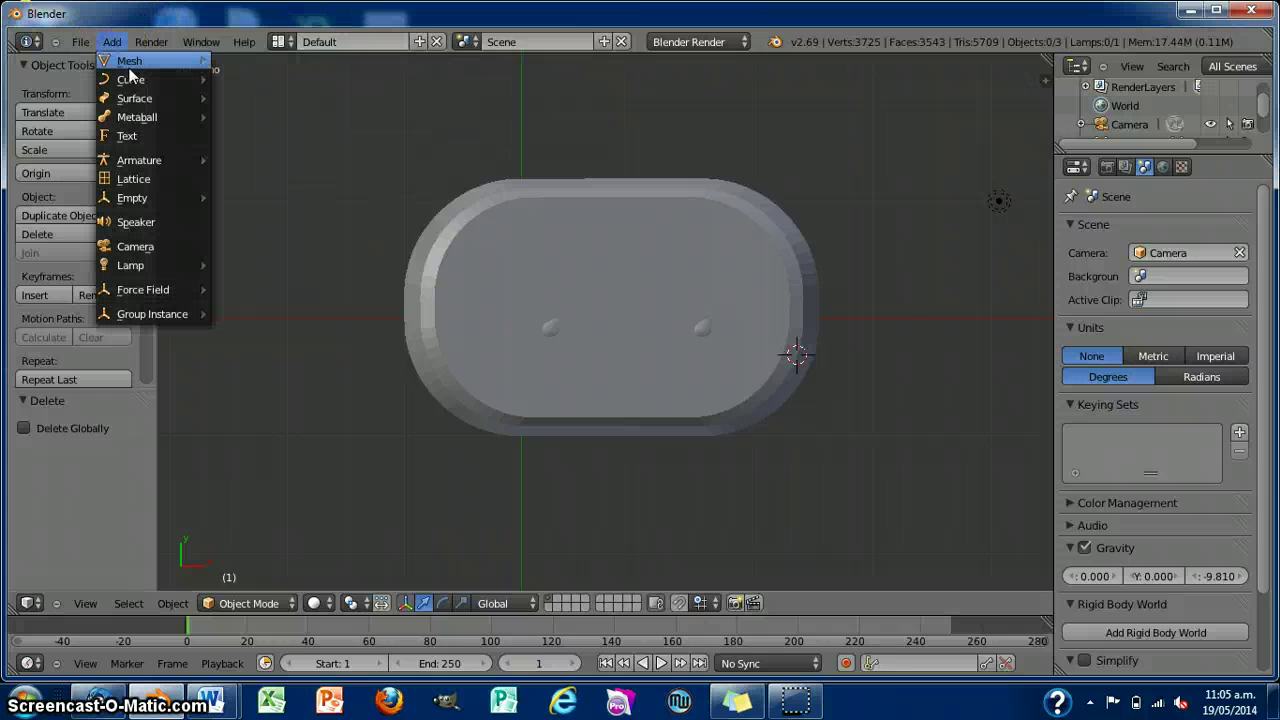
{"action": "left_click", "coordinate": [245, 155]}
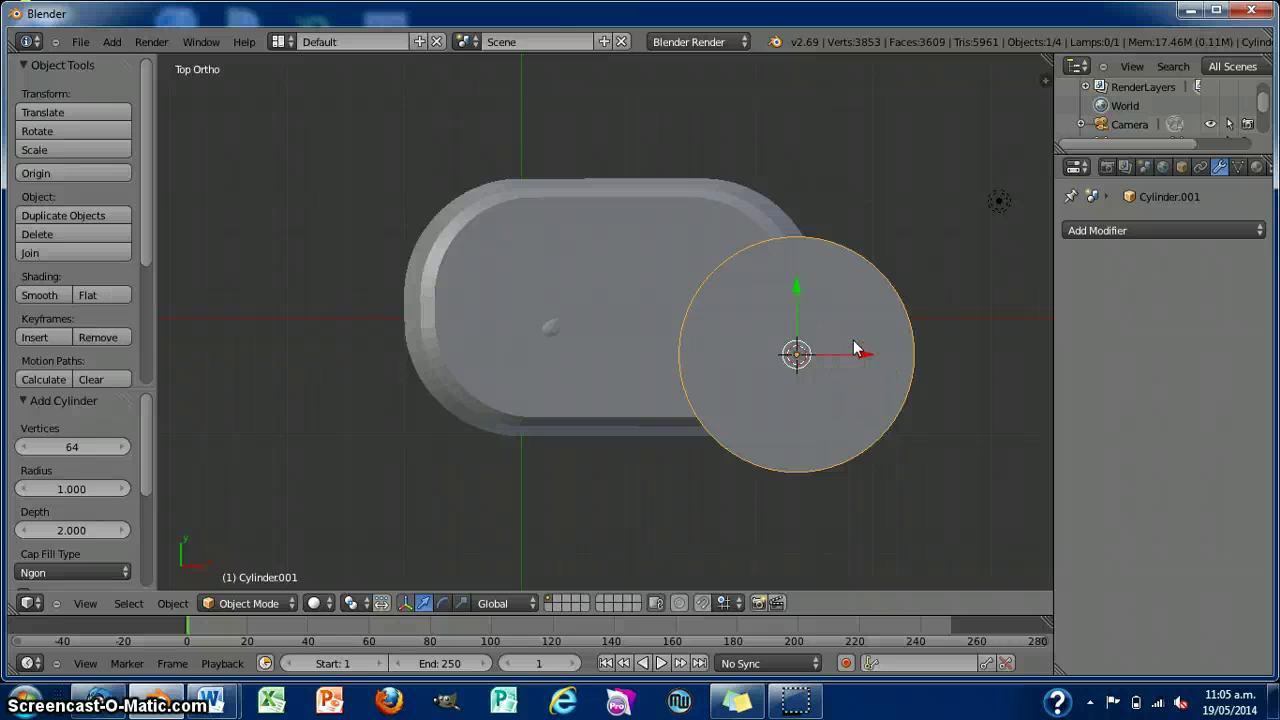
{"action": "key", "text": "s"}
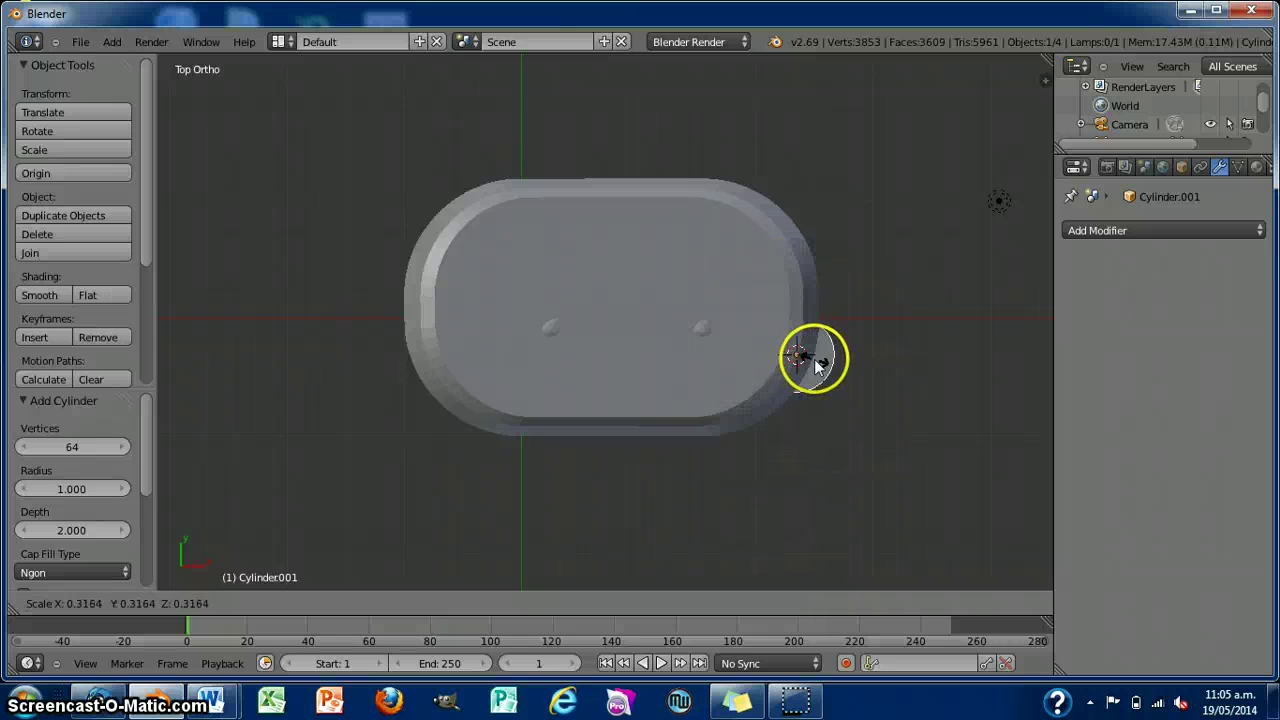
{"action": "left_click", "coordinate": [819, 359]}
Move the small cylinder clear of the plate, scale it down to about 0.36, and position it beyond the plate's upper right side.
{"action": "left_click_drag", "start_coordinate": [866, 352], "coordinate": [995, 350]}
{"action": "key", "text": "s"}
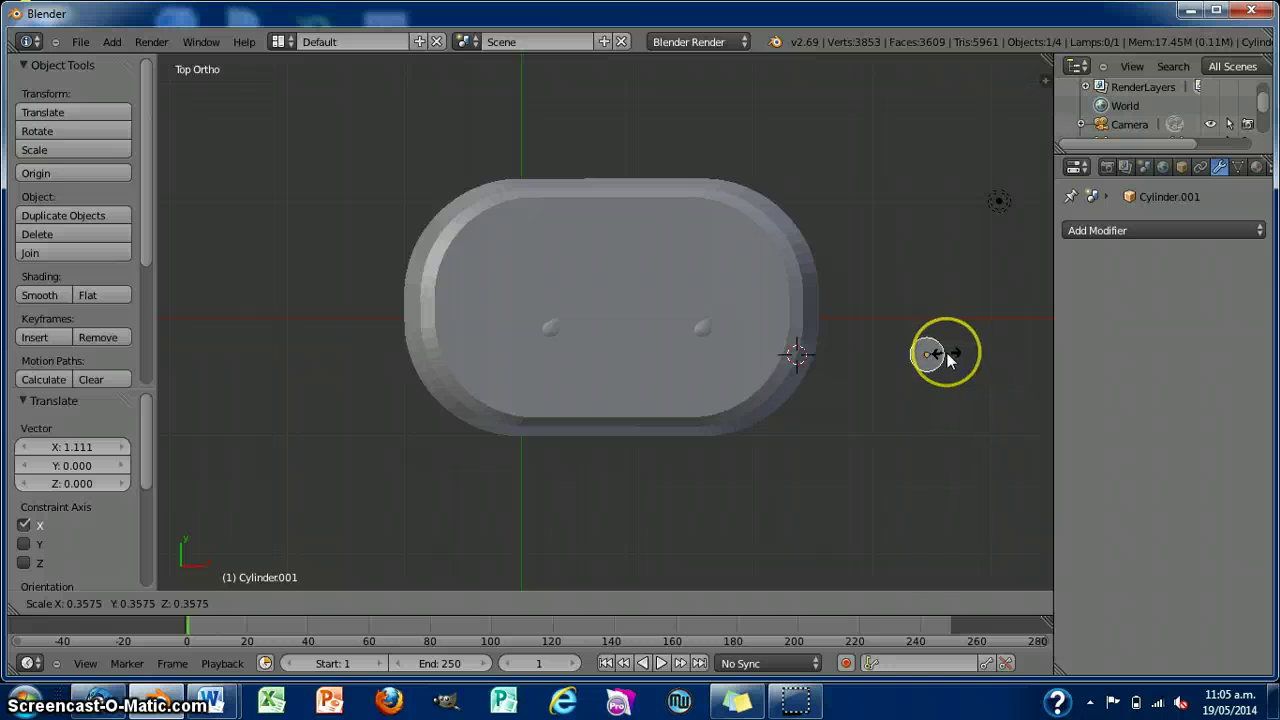
{"action": "left_click", "coordinate": [953, 363]}
{"action": "left_click_drag", "start_coordinate": [929, 272], "coordinate": [929, 184]}
{"action": "left_click_drag", "start_coordinate": [1001, 254], "coordinate": [945, 264]}
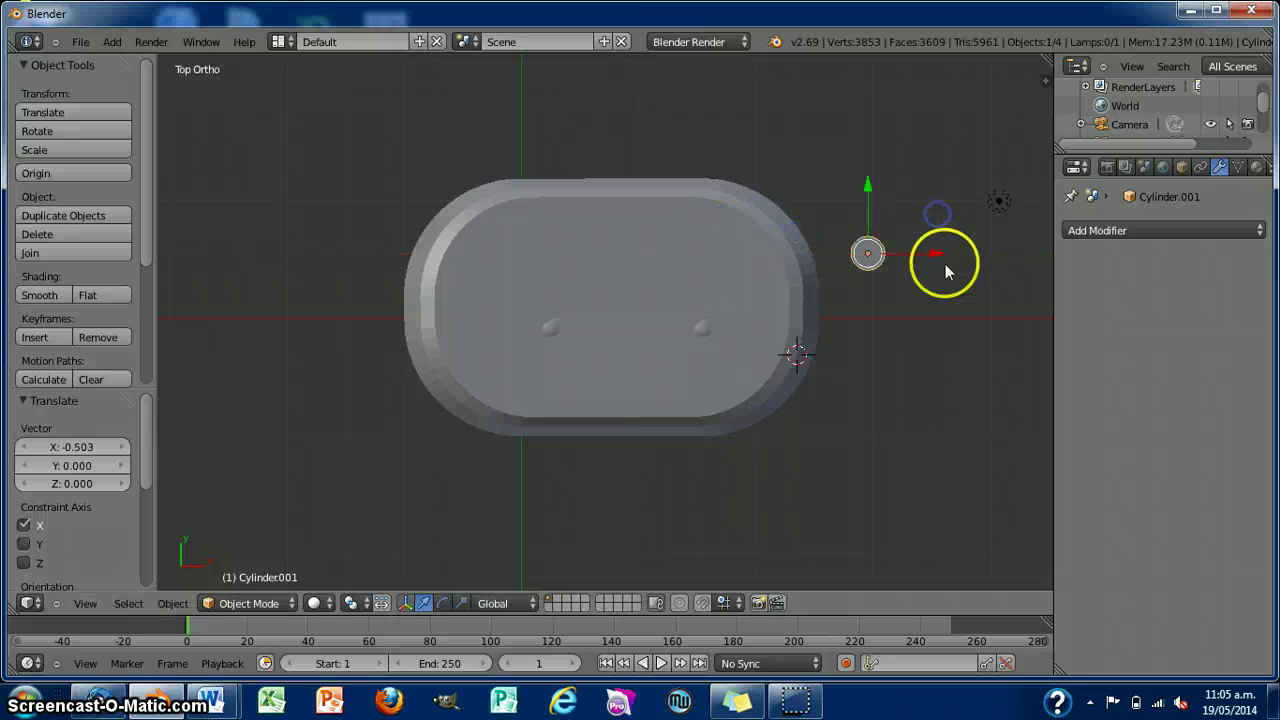
Stretch the small cylinder along Z until it is longer than the plate is thick, and shift it 0.136 along X.
{"action": "middle_click_drag", "start_coordinate": [969, 343], "coordinate": [966, 518]}
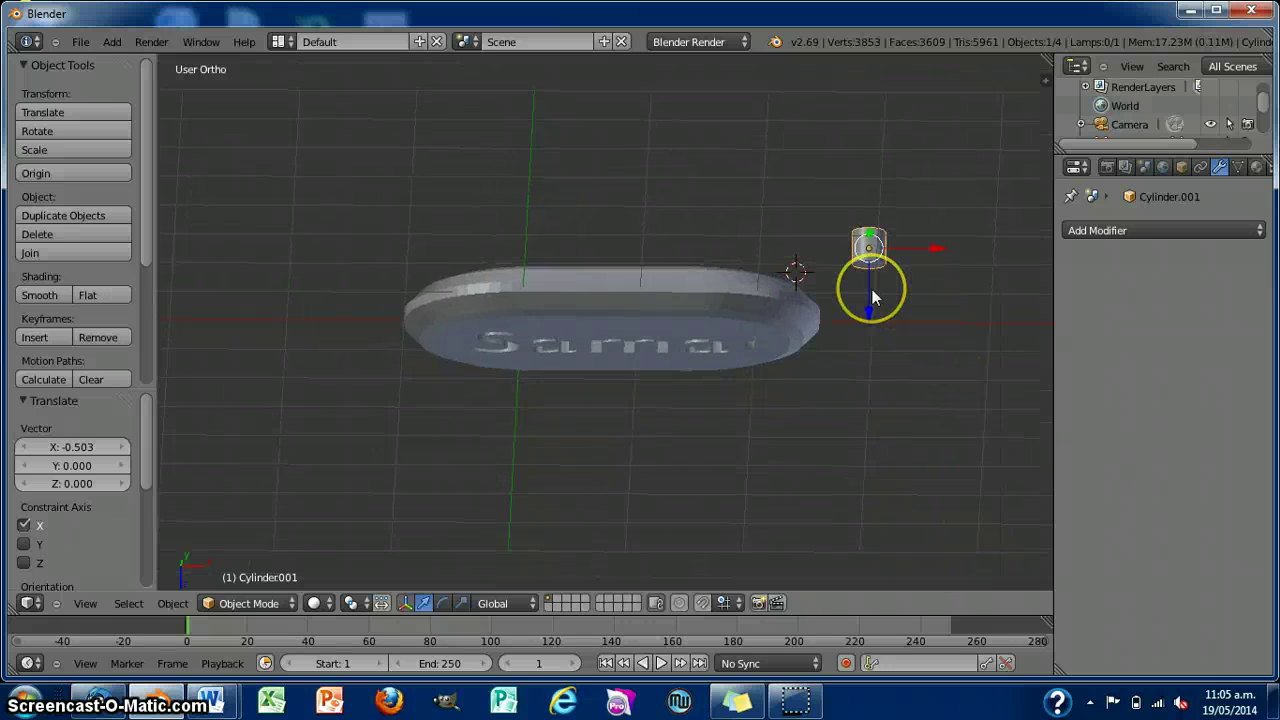
{"action": "key", "text": "s"}
{"action": "key", "text": "z"}
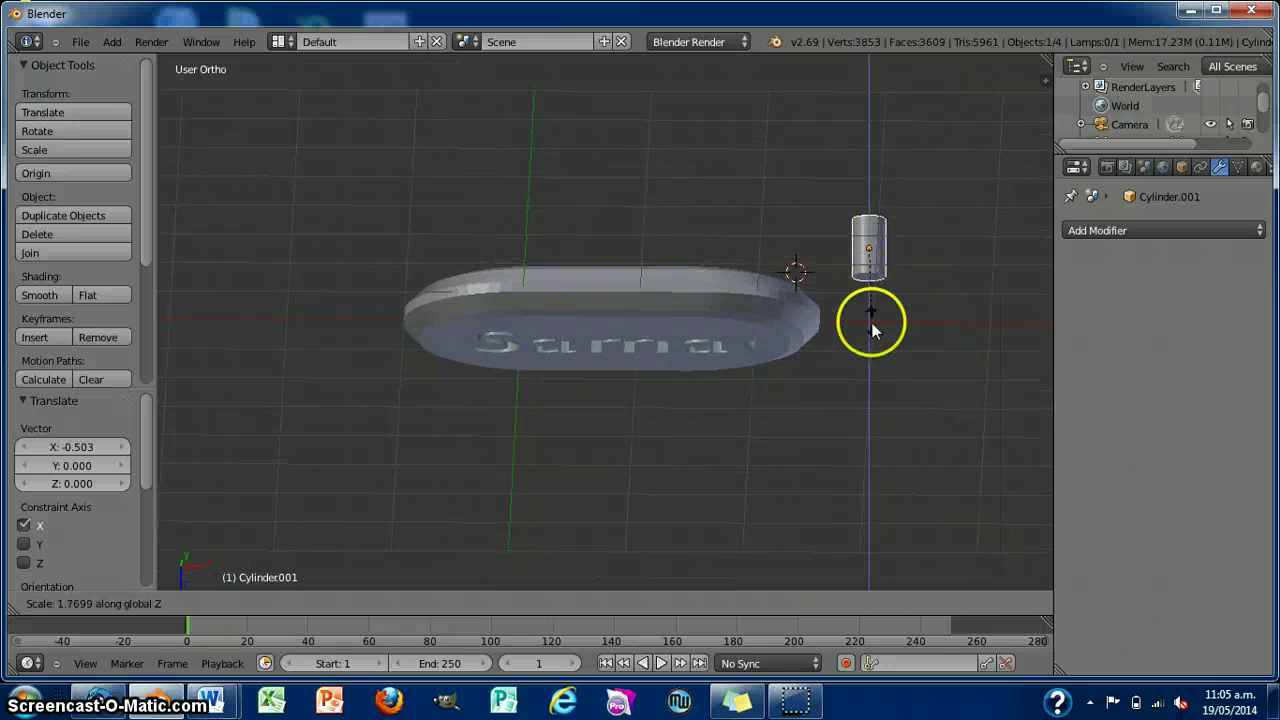
{"action": "left_click", "coordinate": [872, 364]}
{"action": "middle_click_drag", "start_coordinate": [951, 340], "coordinate": [932, 224]}
{"action": "mouse_move", "coordinate": [937, 249]}
{"action": "left_mouse_down"}
{"action": "mouse_move", "coordinate": [680, 237]}
{"action": "mouse_move", "coordinate": [951, 236]}
{"action": "left_mouse_up"}
Raise the cylinder 0.651 along Z, slide it along X into the plate's middle, and adjust its height by -0.162 along Z.
{"action": "middle_click_drag", "start_coordinate": [928, 385], "coordinate": [926, 468]}
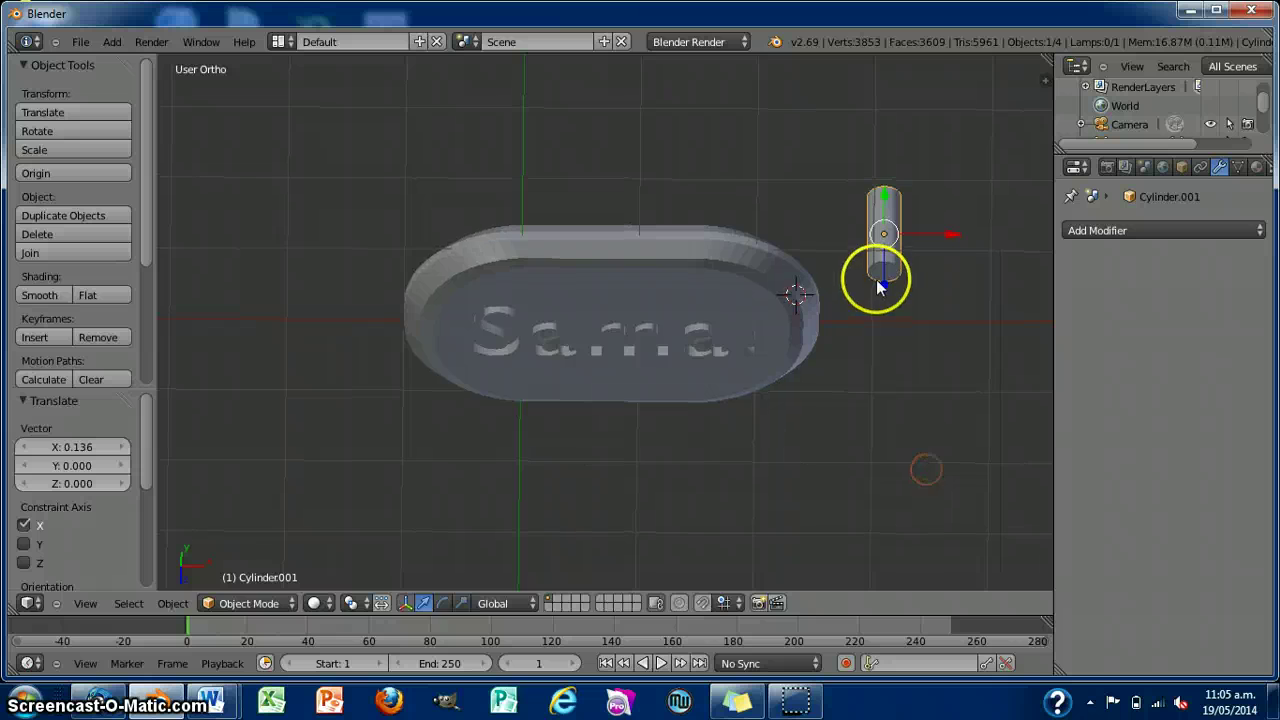
{"action": "left_click_drag", "start_coordinate": [880, 271], "coordinate": [886, 336]}
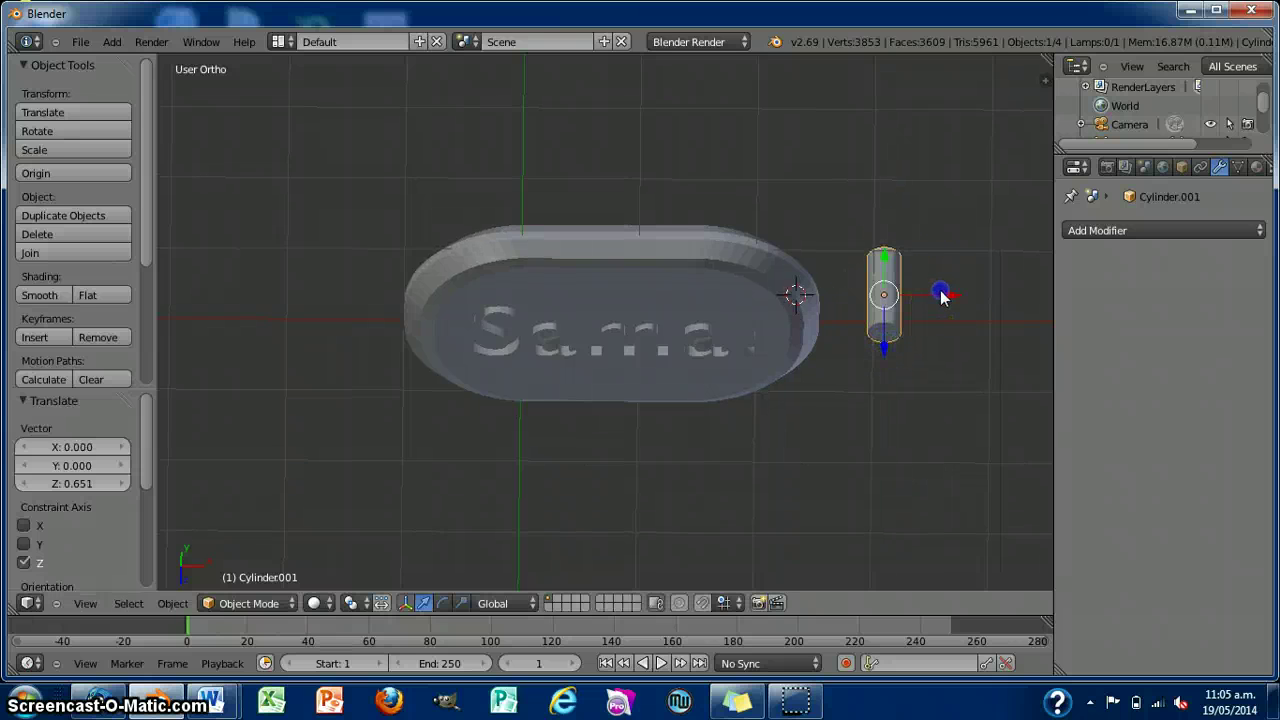
{"action": "left_click_drag", "start_coordinate": [940, 294], "coordinate": [676, 270]}
{"action": "middle_click_drag", "start_coordinate": [917, 277], "coordinate": [912, 376]}
{"action": "left_click_drag", "start_coordinate": [609, 414], "coordinate": [608, 394]}
{"action": "mouse_move", "coordinate": [760, 420]}
{"action": "middle_mouse_down"}
{"action": "mouse_move", "coordinate": [754, 303]}
{"action": "mouse_move", "coordinate": [783, 230]}
{"action": "middle_mouse_up"}
In top view, move the cylinder 0.080 along X and 0.304 along Y to sit near the plate's upper edge.
{"action": "key", "text": "KP_7"}
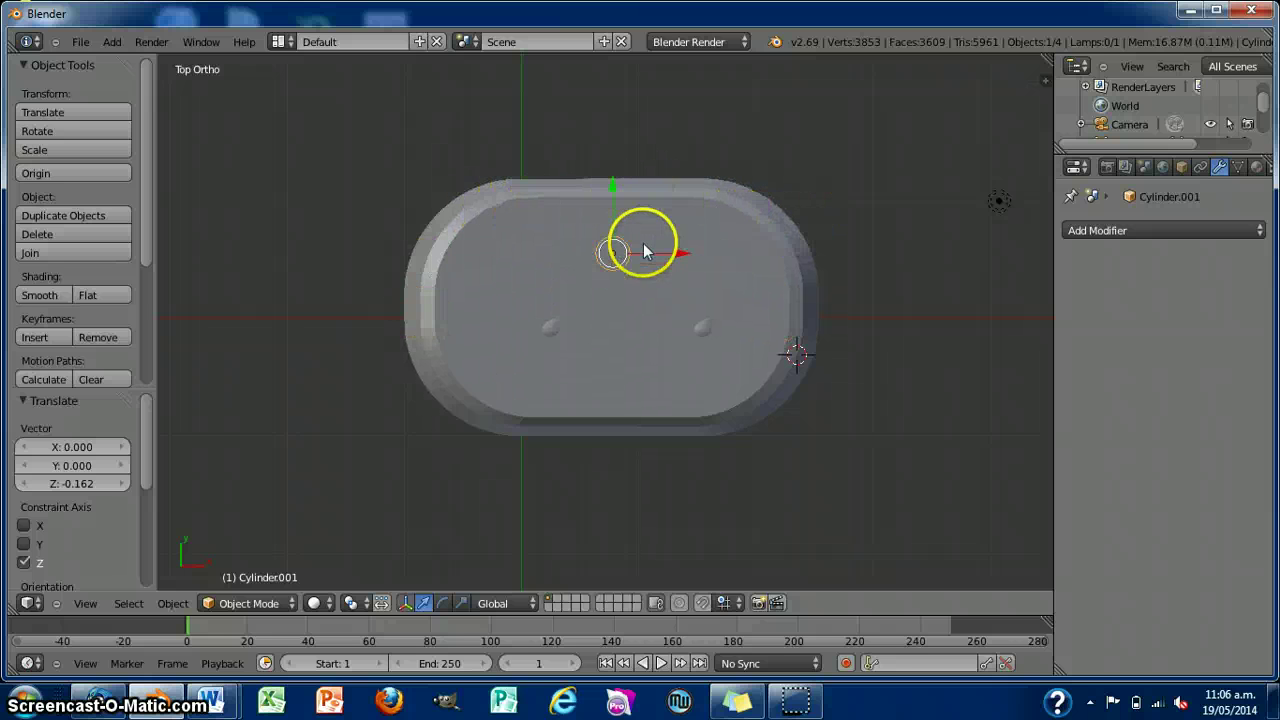
{"action": "left_click_drag", "start_coordinate": [680, 254], "coordinate": [690, 255]}
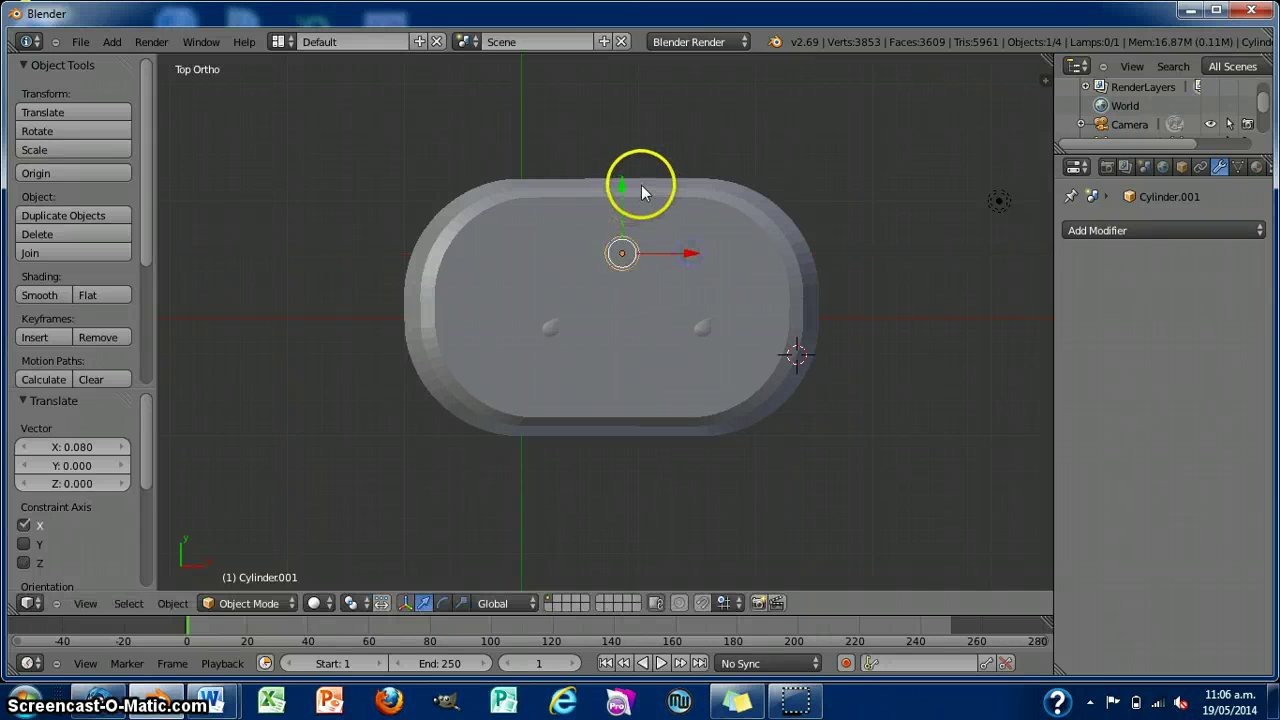
{"action": "left_click_drag", "start_coordinate": [625, 186], "coordinate": [624, 155]}
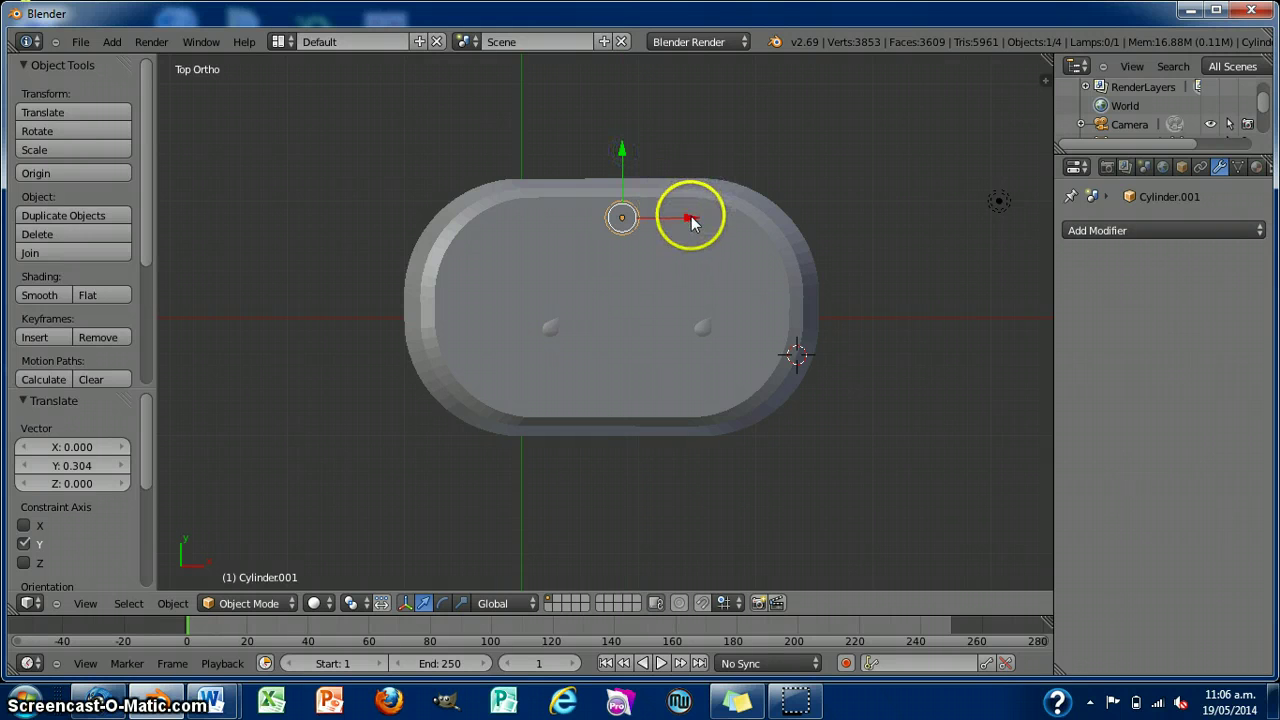
Add a Boolean modifier to the plate using Difference with Cylinder.001 as the object, and apply it to cut the ring hole.
{"action": "middle_click_drag", "start_coordinate": [943, 328], "coordinate": [935, 285]}
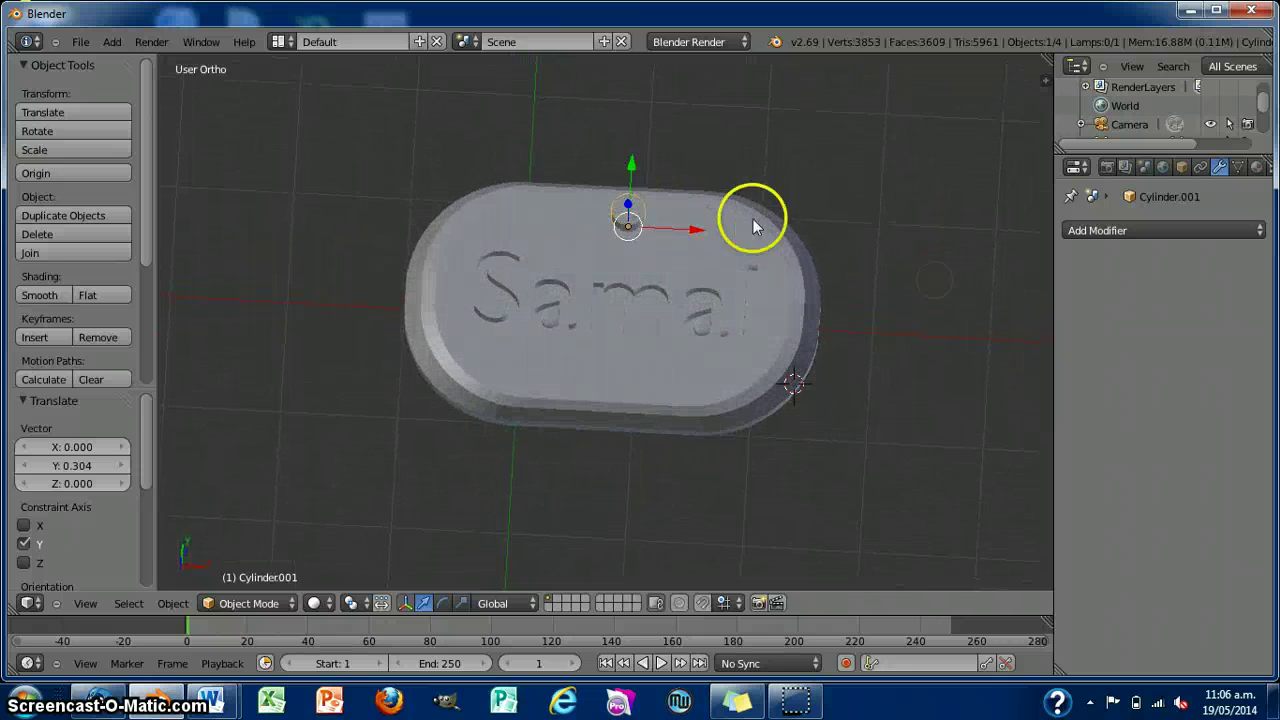
{"action": "right_click", "coordinate": [753, 219]}
{"action": "left_click", "coordinate": [1131, 232]}
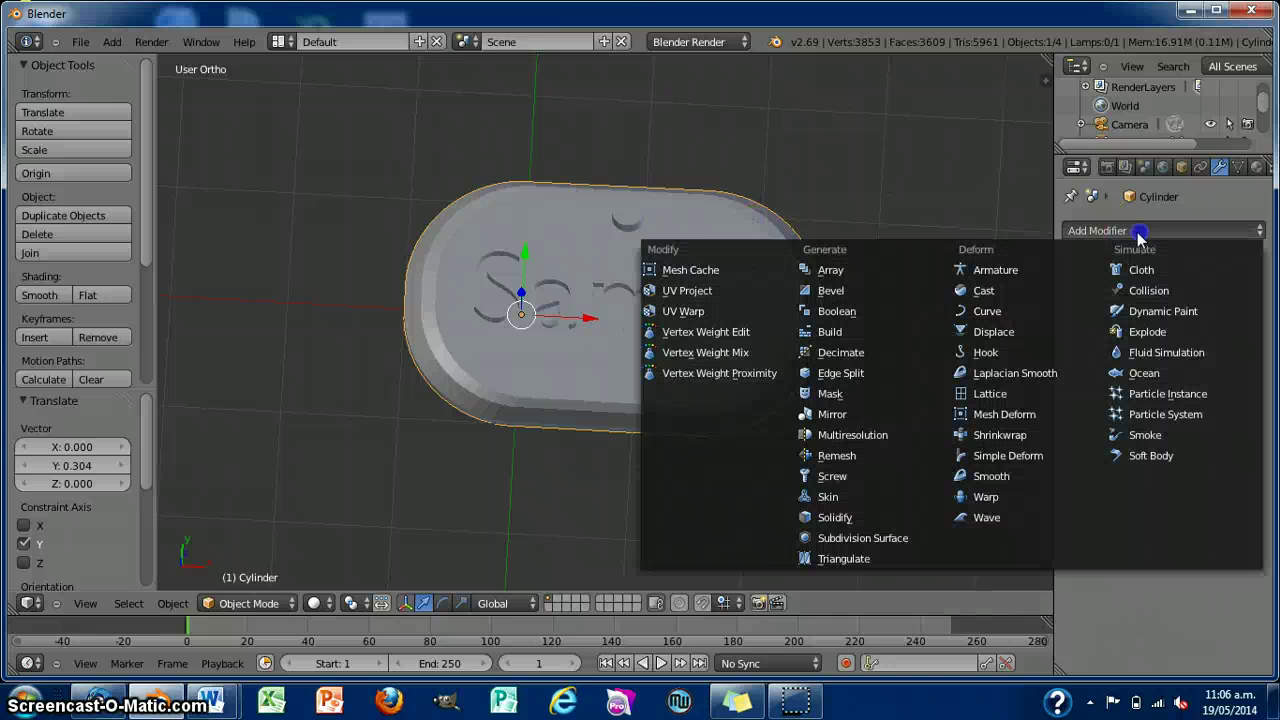
{"action": "left_click", "coordinate": [890, 308]}
{"action": "left_click", "coordinate": [1095, 339]}
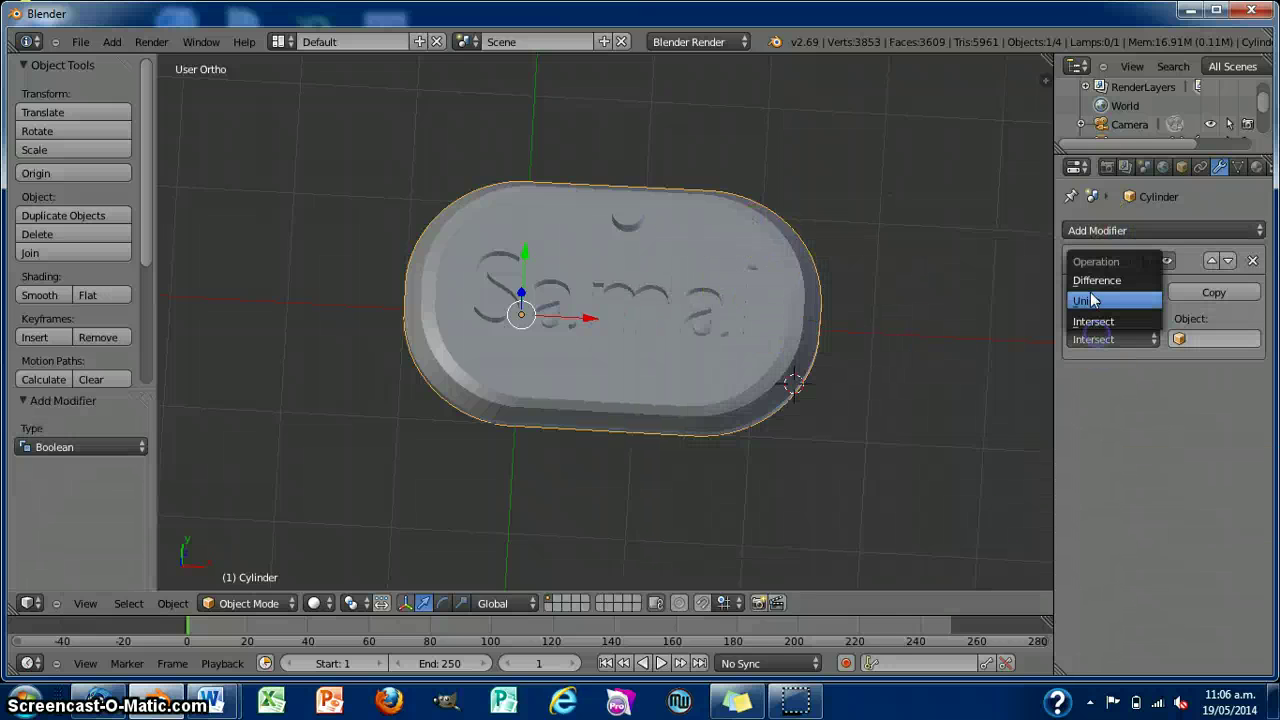
{"action": "left_click", "coordinate": [1097, 280]}
{"action": "left_click", "coordinate": [1185, 339]}
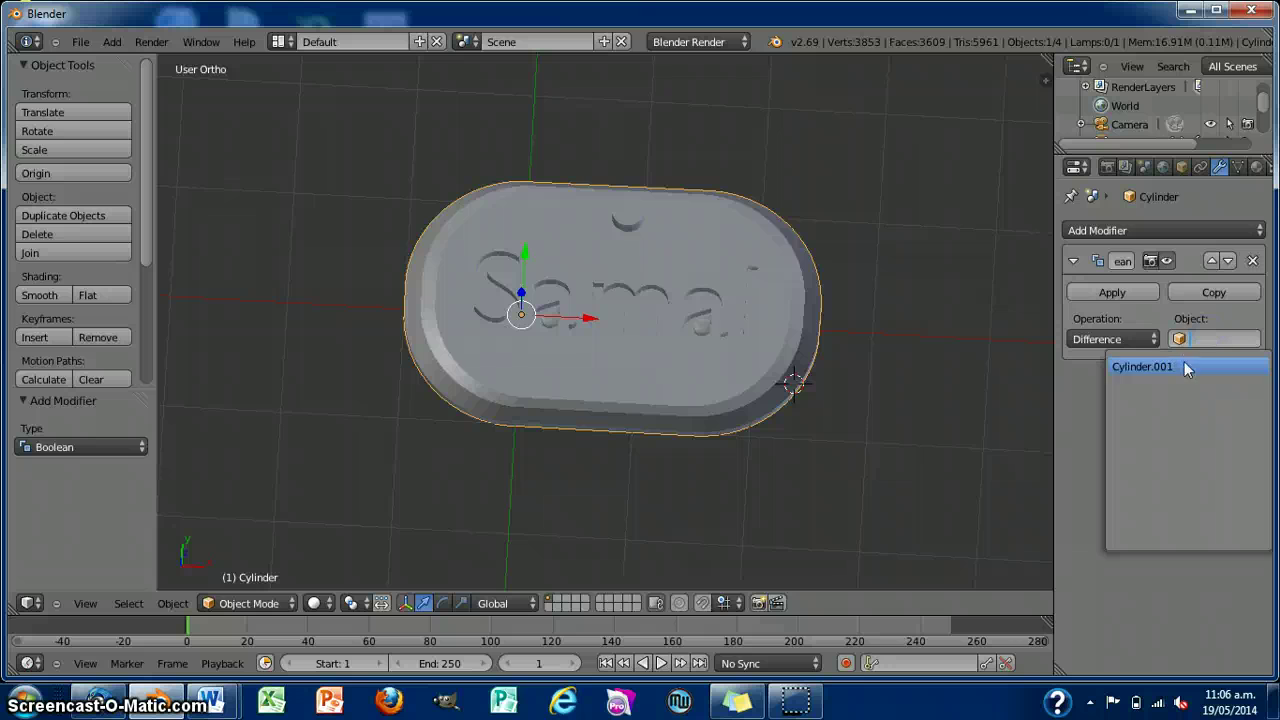
{"action": "left_click", "coordinate": [1185, 368]}
{"action": "left_click", "coordinate": [1106, 290]}
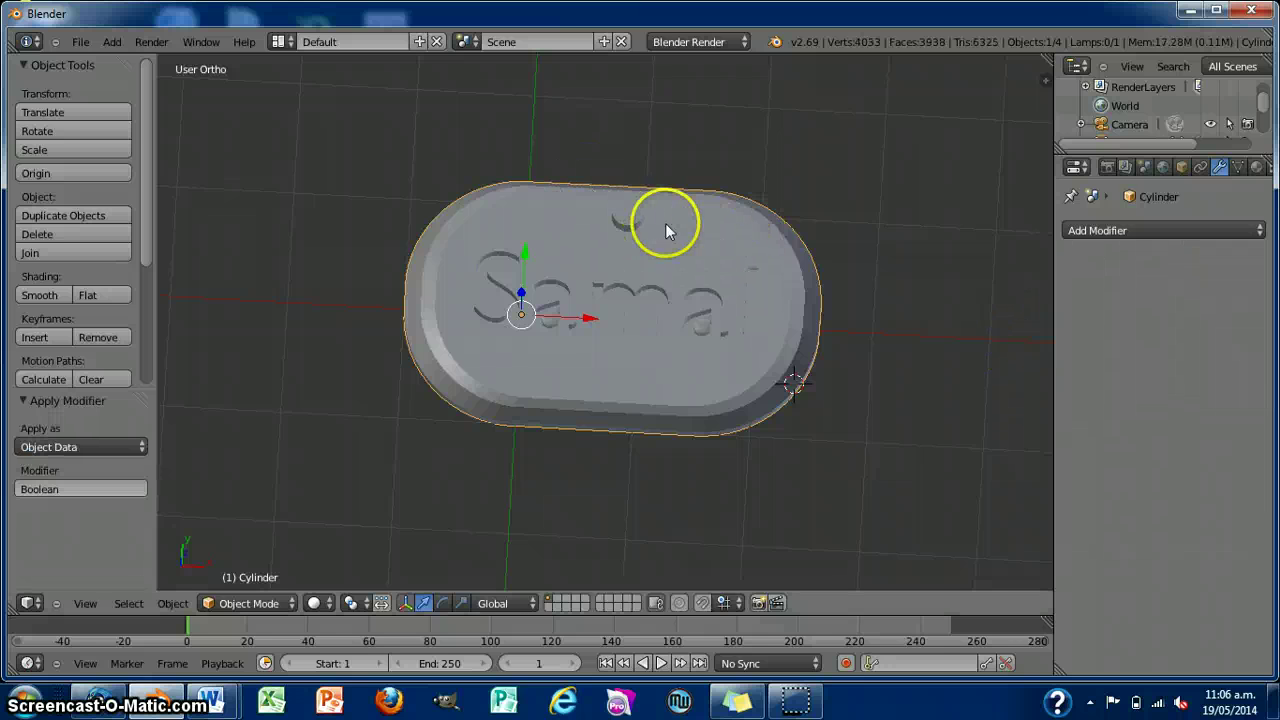
Move the cutting cylinder 0.677 along Y out of the plate, delete it, and view the finished ring hole.
{"action": "right_click", "coordinate": [626, 220]}
{"action": "left_click_drag", "start_coordinate": [632, 169], "coordinate": [638, 90]}
{"action": "middle_click_drag", "start_coordinate": [958, 260], "coordinate": [960, 222]}
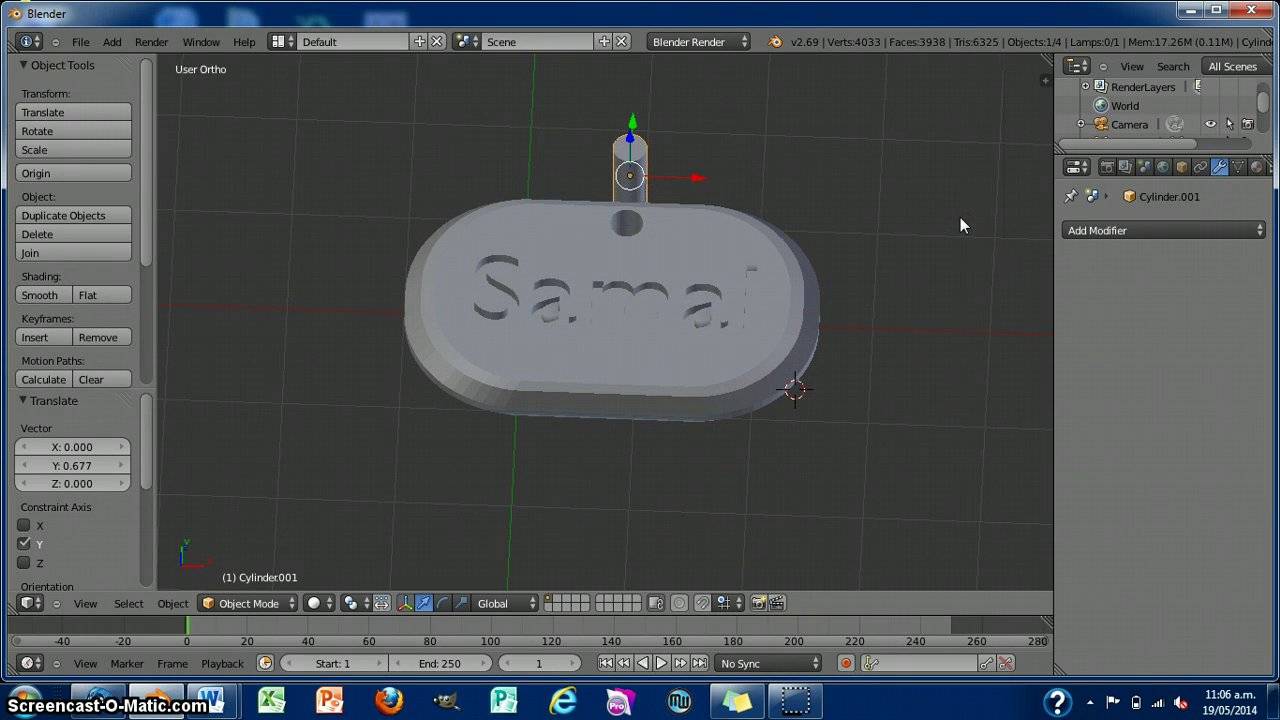
{"action": "key", "text": "x"}
{"action": "left_click", "coordinate": [960, 219]}
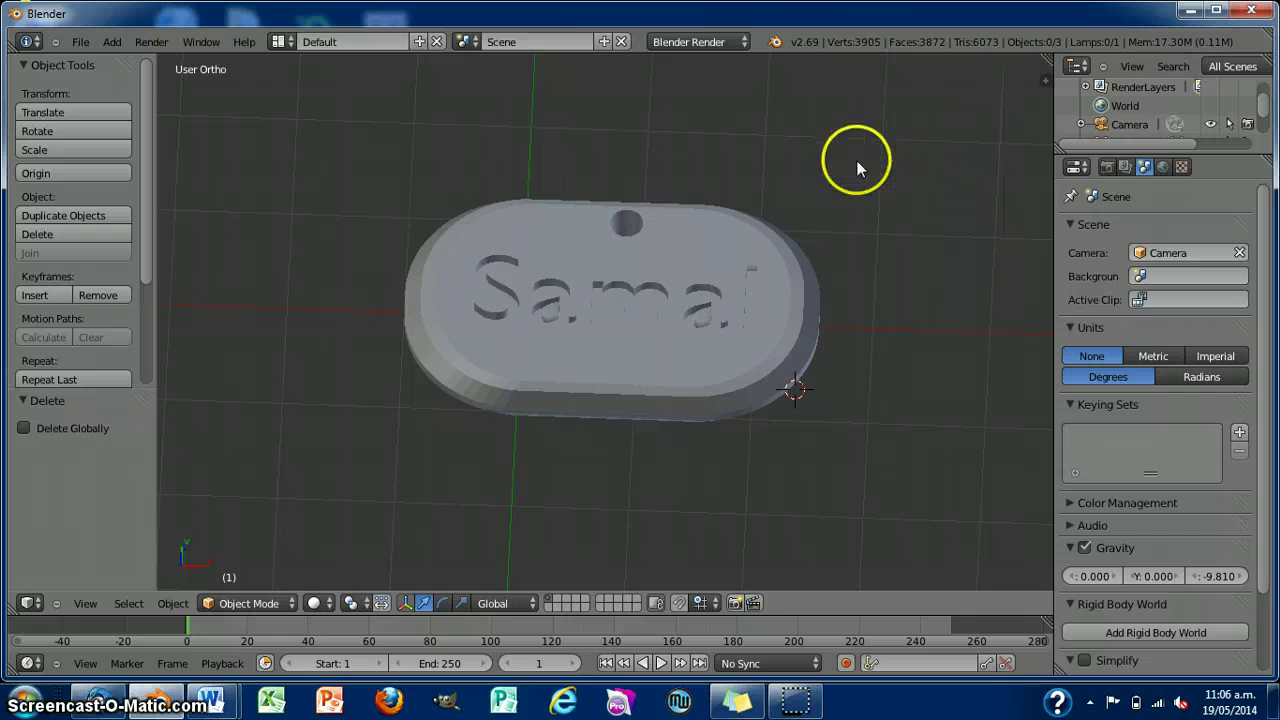
{"action": "middle_click_drag", "start_coordinate": [857, 160], "coordinate": [886, 188]}
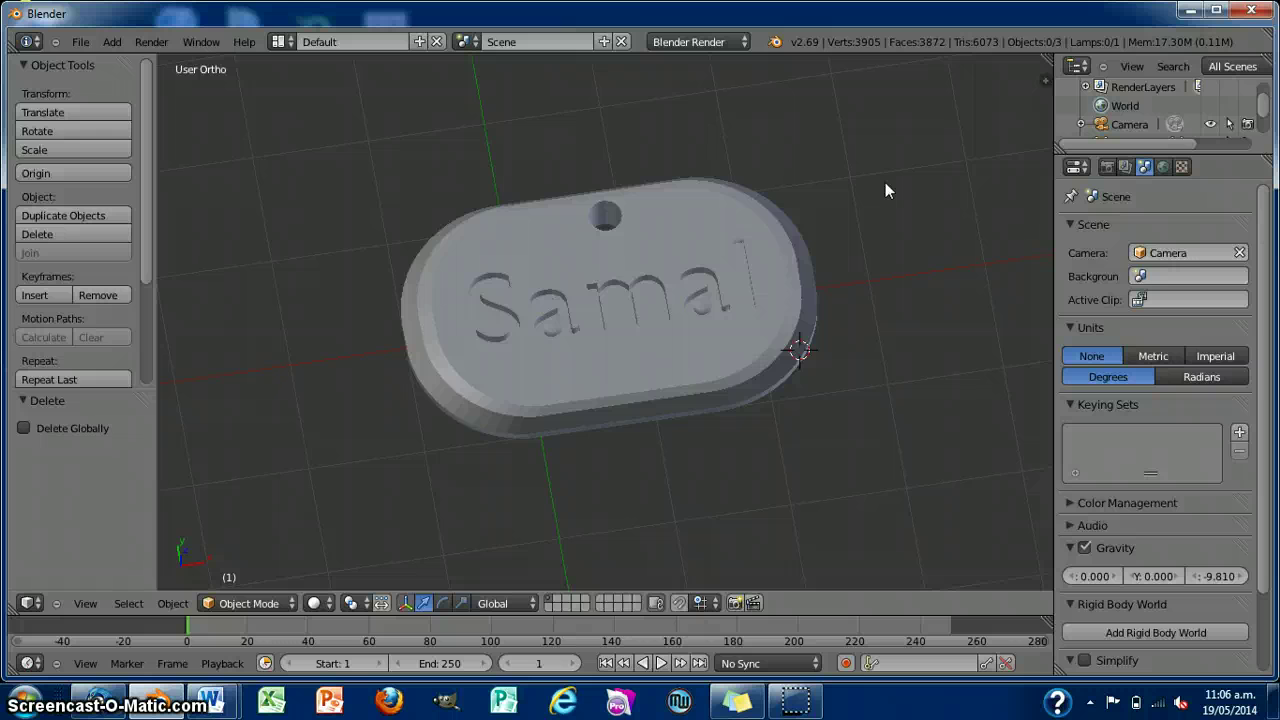